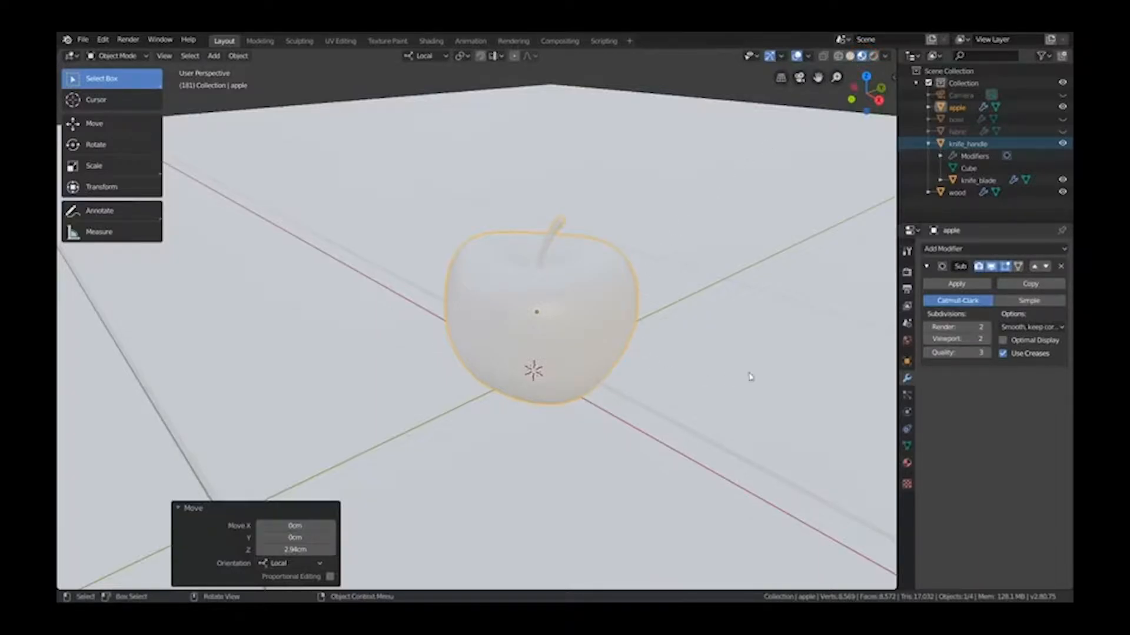
- Light the viewport preview with the blue-sky environment that has golden-green ground, and check the shading on the apple
{"action": "middle_click_drag", "start_coordinate": [508, 229], "coordinate": [651, 263]}
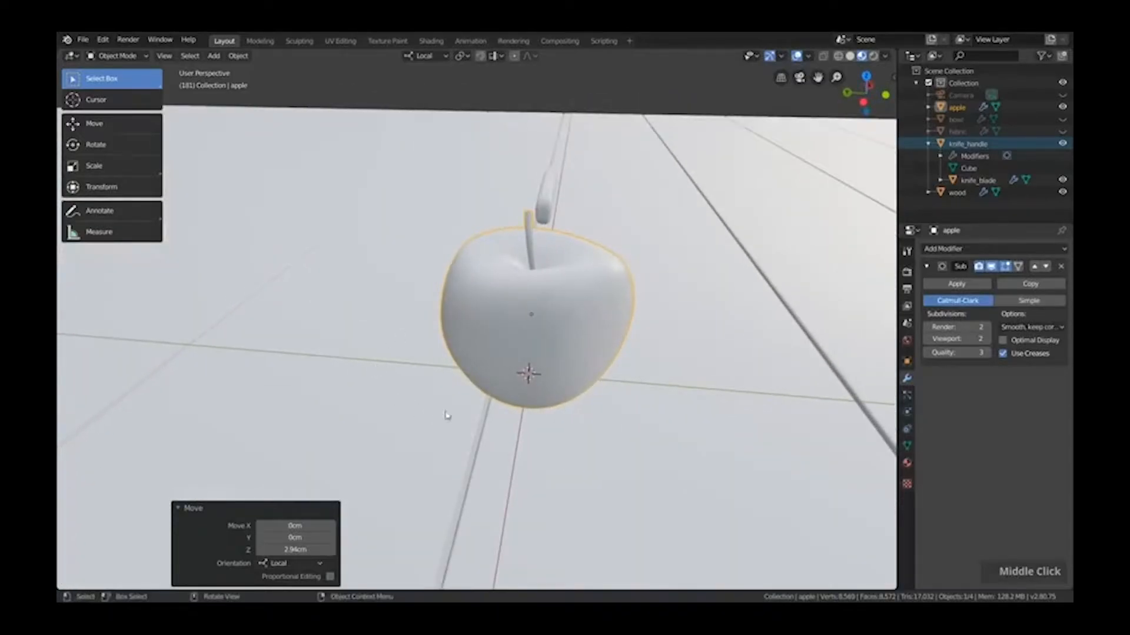
{"action": "middle_click_drag", "start_coordinate": [475, 319], "coordinate": [535, 319]}
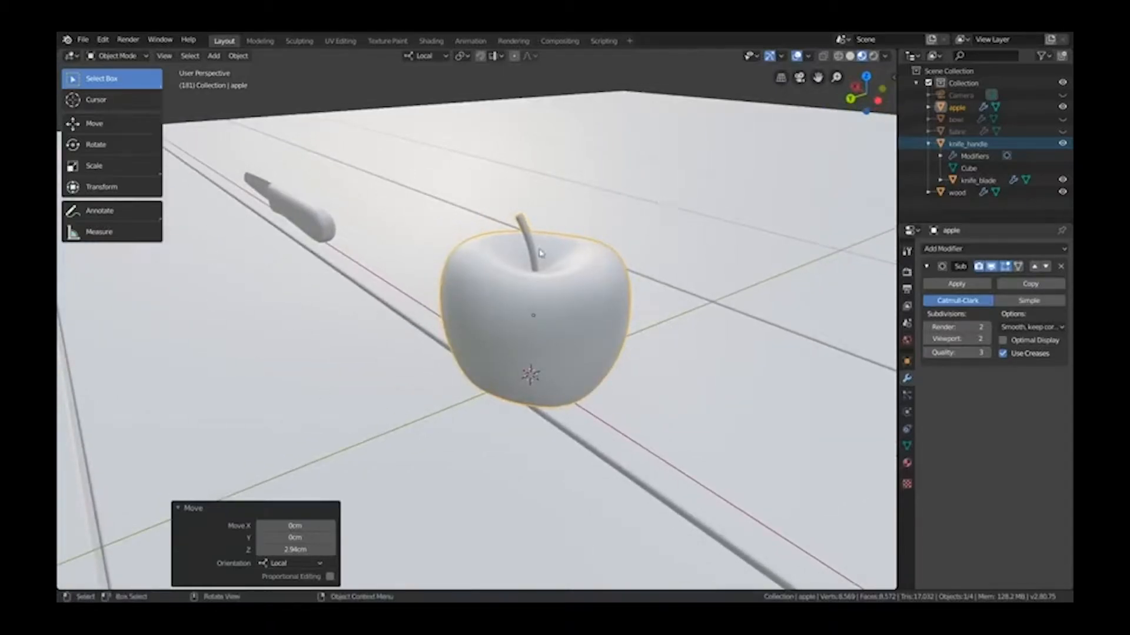
{"action": "middle_click_drag", "start_coordinate": [631, 270], "coordinate": [529, 267]}
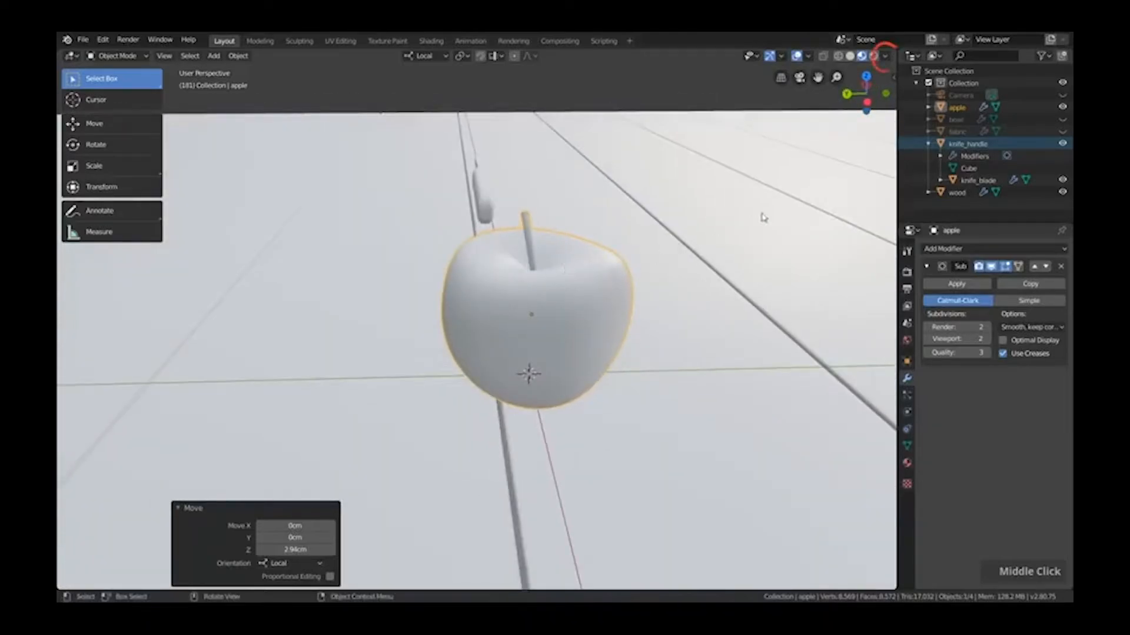
{"action": "left_click", "coordinate": [886, 56]}
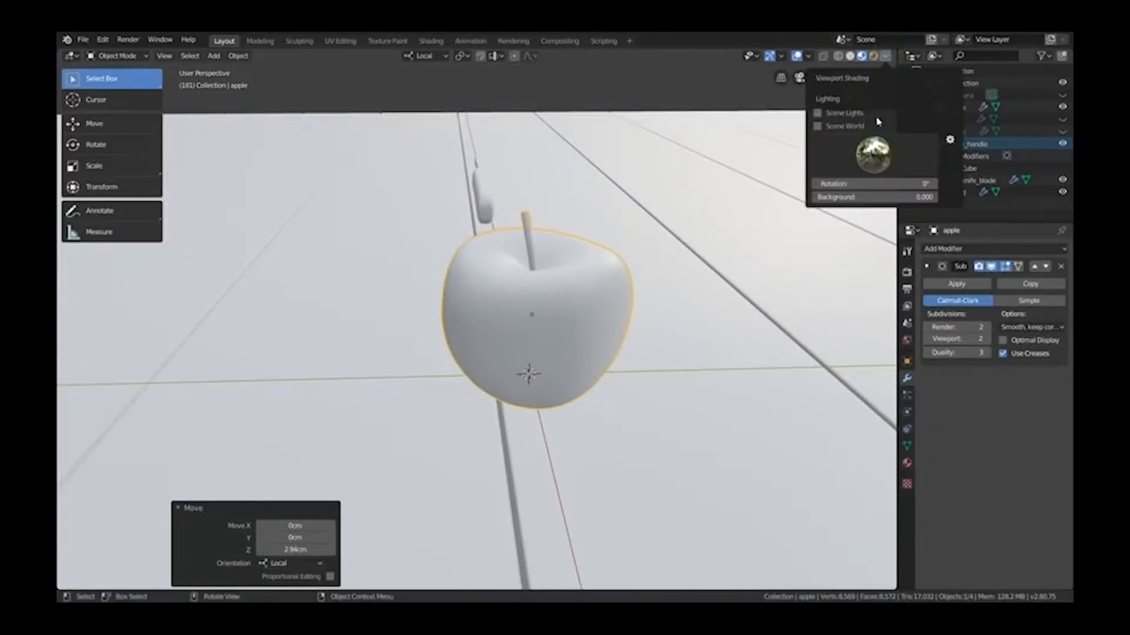
{"action": "left_click", "coordinate": [874, 154]}
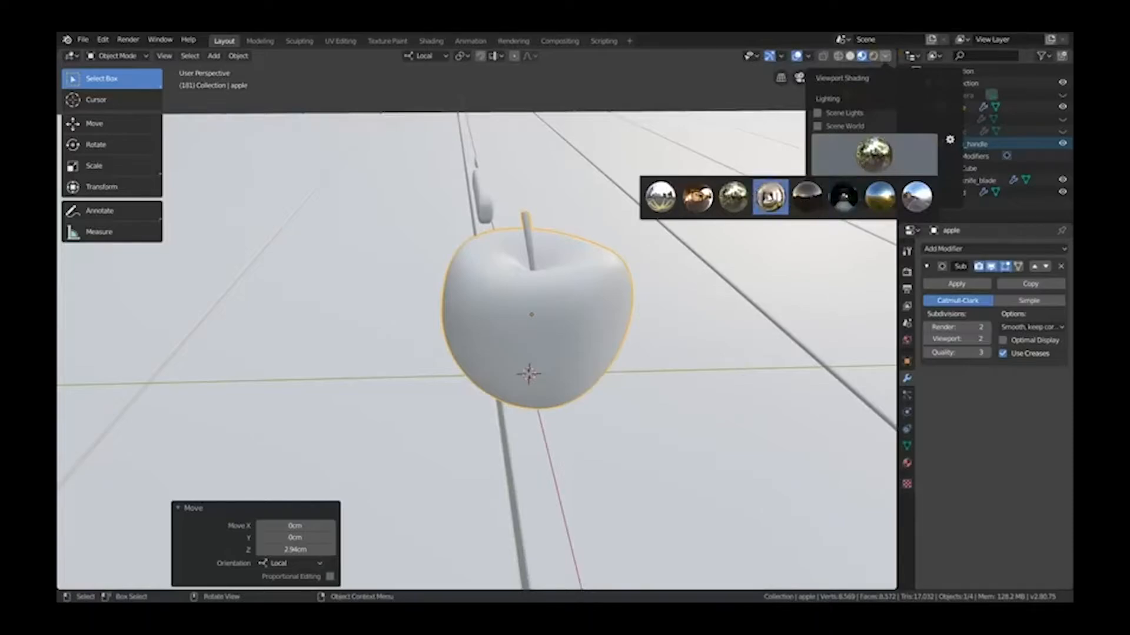
{"action": "left_click", "coordinate": [913, 199]}
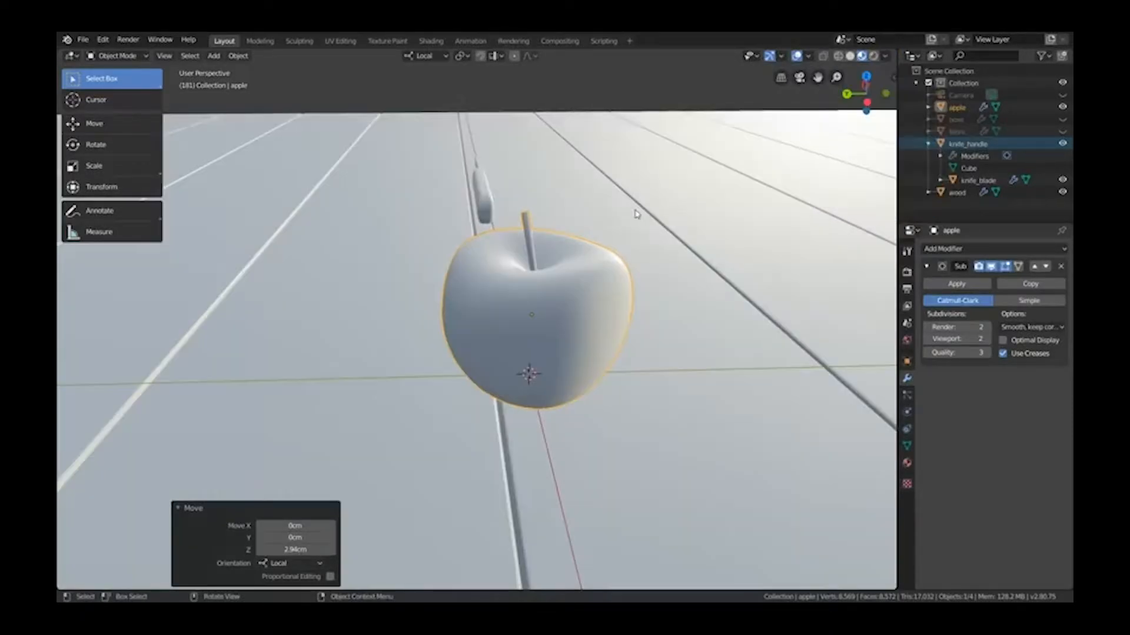
{"action": "scroll", "coordinate": [637, 214], "scroll_direction": "down", "scroll_amount": 3}
{"action": "middle_click_drag", "start_coordinate": [472, 170], "coordinate": [456, 247]}
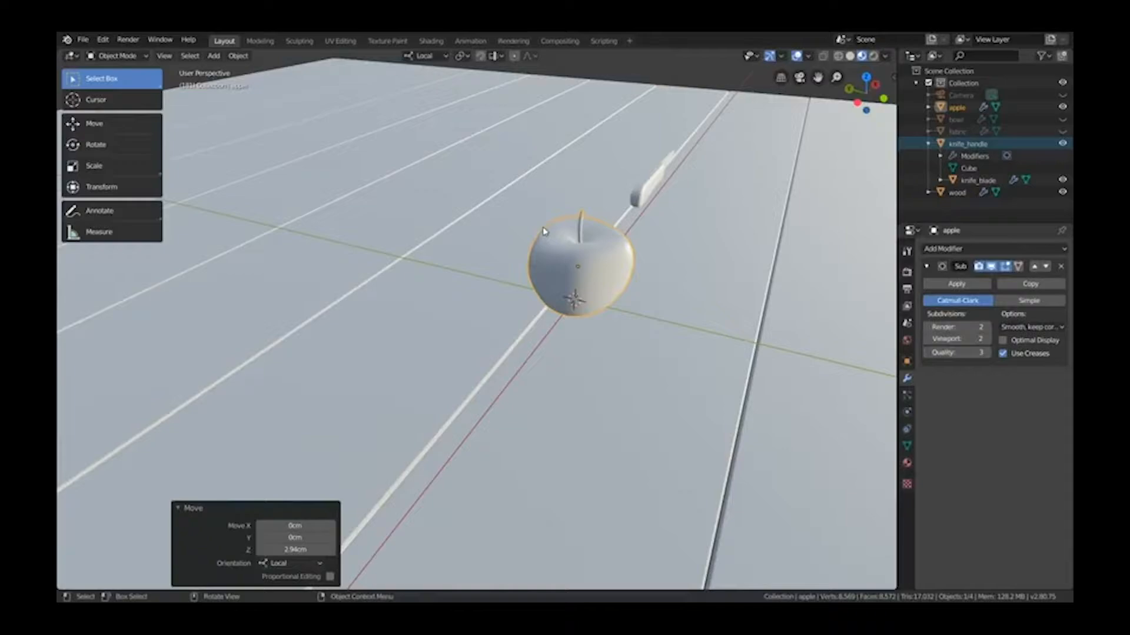
- Switch the viewport preview lighting to the bright interior environment
{"action": "left_click", "coordinate": [886, 56]}
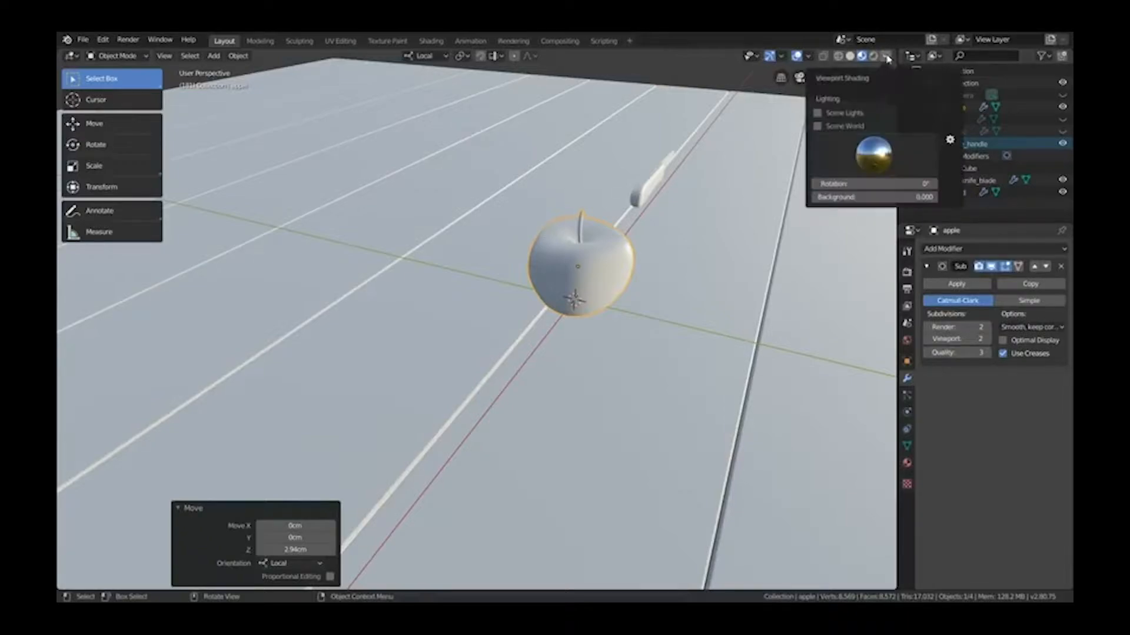
{"action": "left_click", "coordinate": [883, 153]}
{"action": "left_click", "coordinate": [770, 196]}
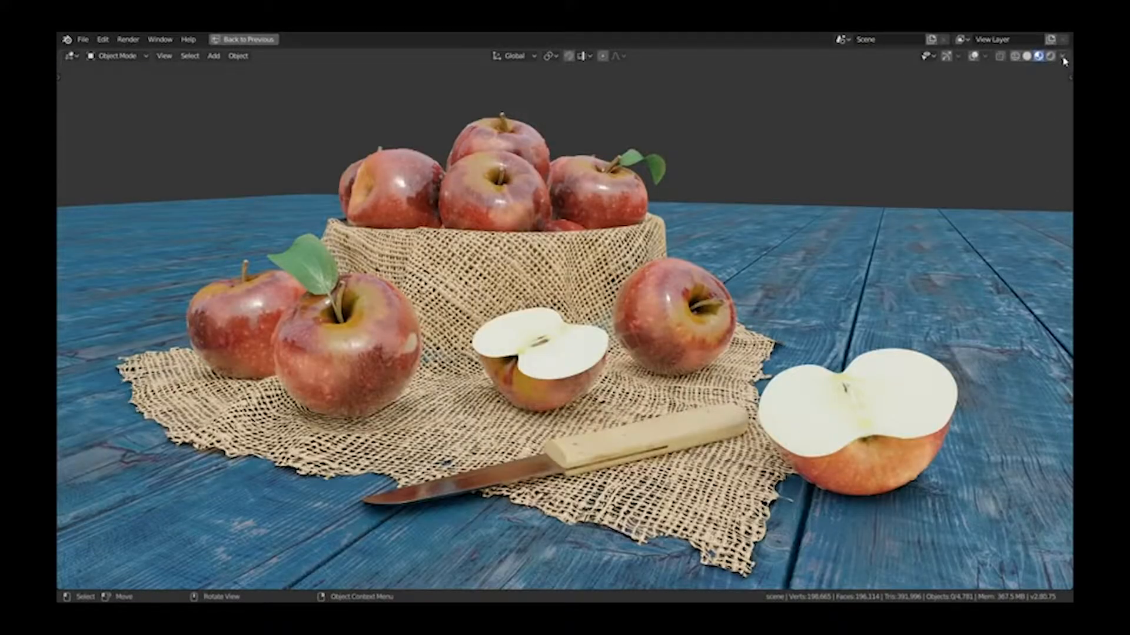
- Compare the finished apple still life under the warm courtyard, forest, bright interior and night preview environments
{"action": "left_click", "coordinate": [1062, 56]}
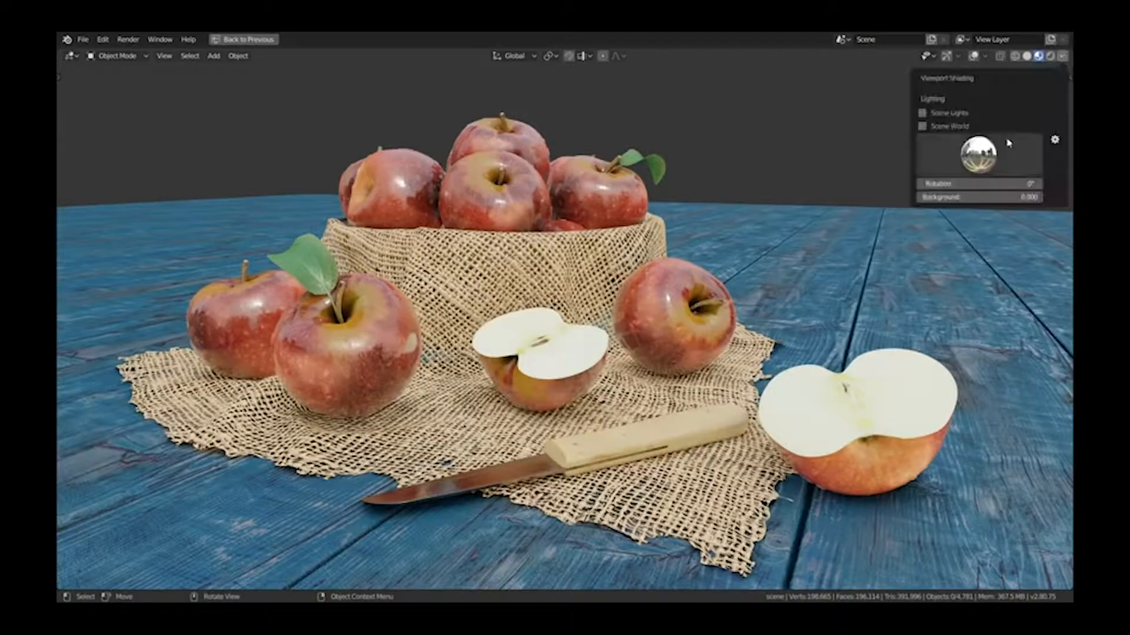
{"action": "left_click", "coordinate": [979, 154]}
{"action": "left_click", "coordinate": [802, 197]}
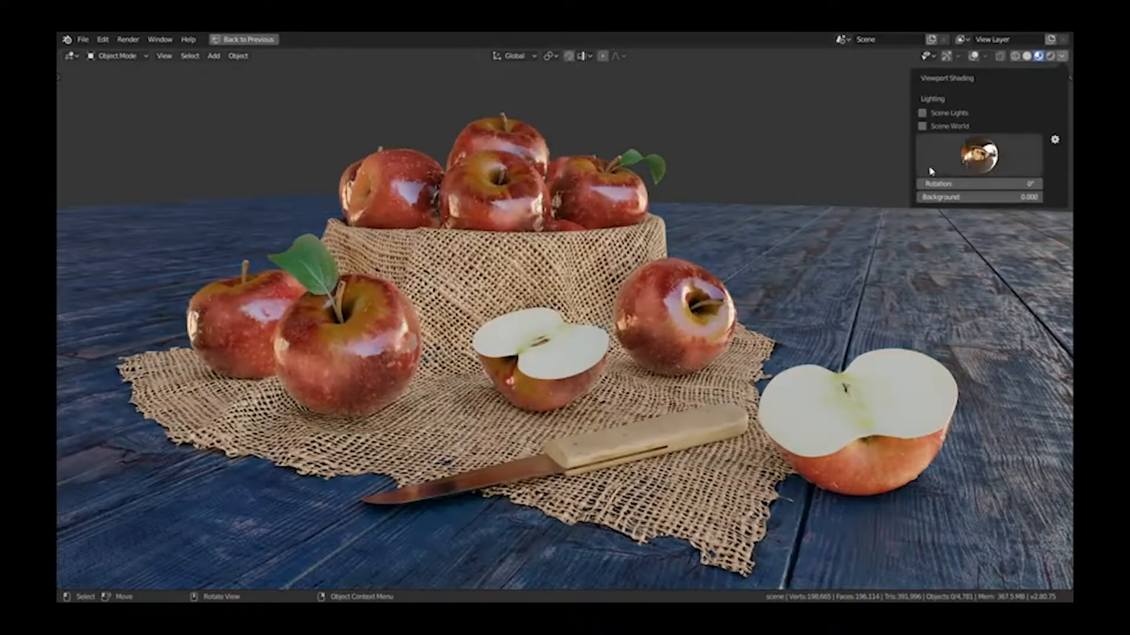
{"action": "left_click", "coordinate": [979, 154]}
{"action": "left_click", "coordinate": [853, 200]}
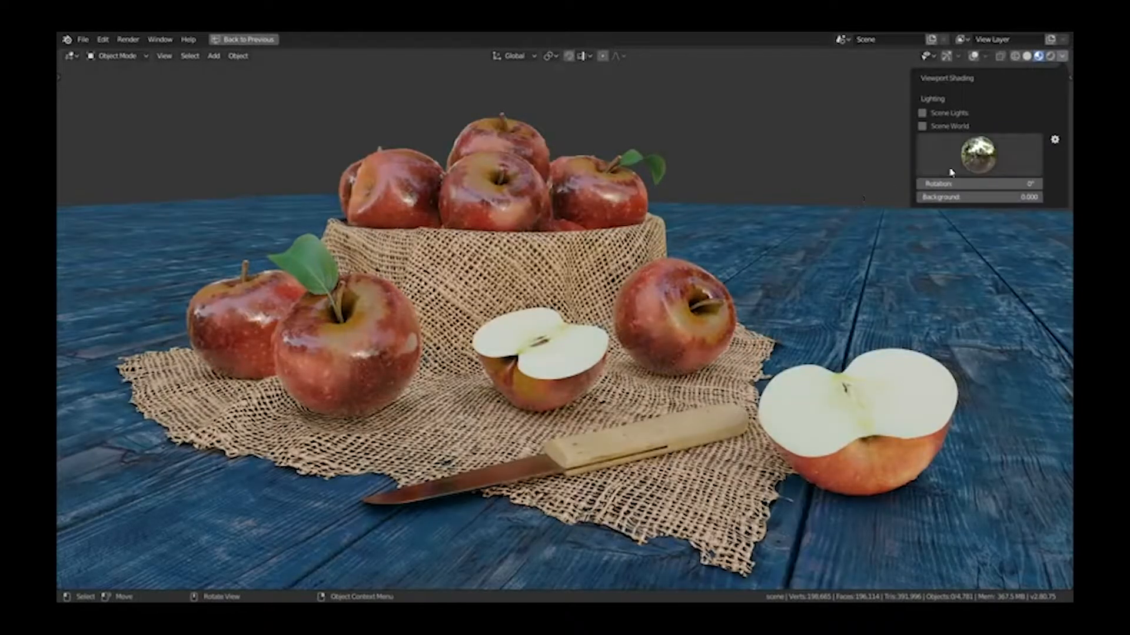
{"action": "left_click", "coordinate": [978, 154]}
{"action": "left_click", "coordinate": [877, 197]}
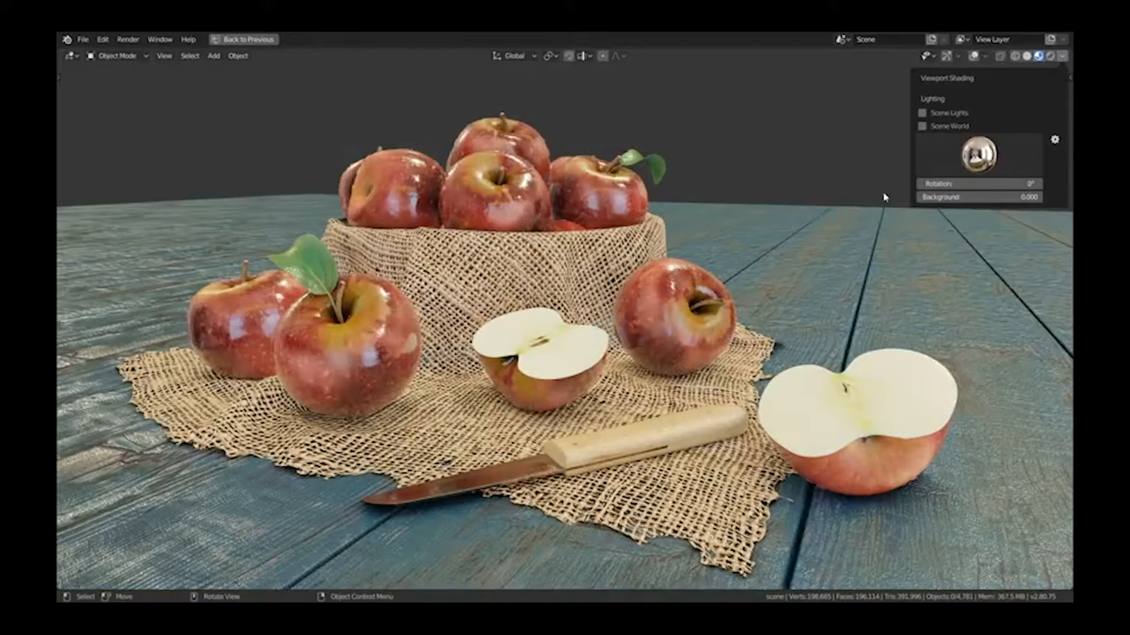
{"action": "left_click", "coordinate": [927, 176]}
{"action": "left_click", "coordinate": [918, 191]}
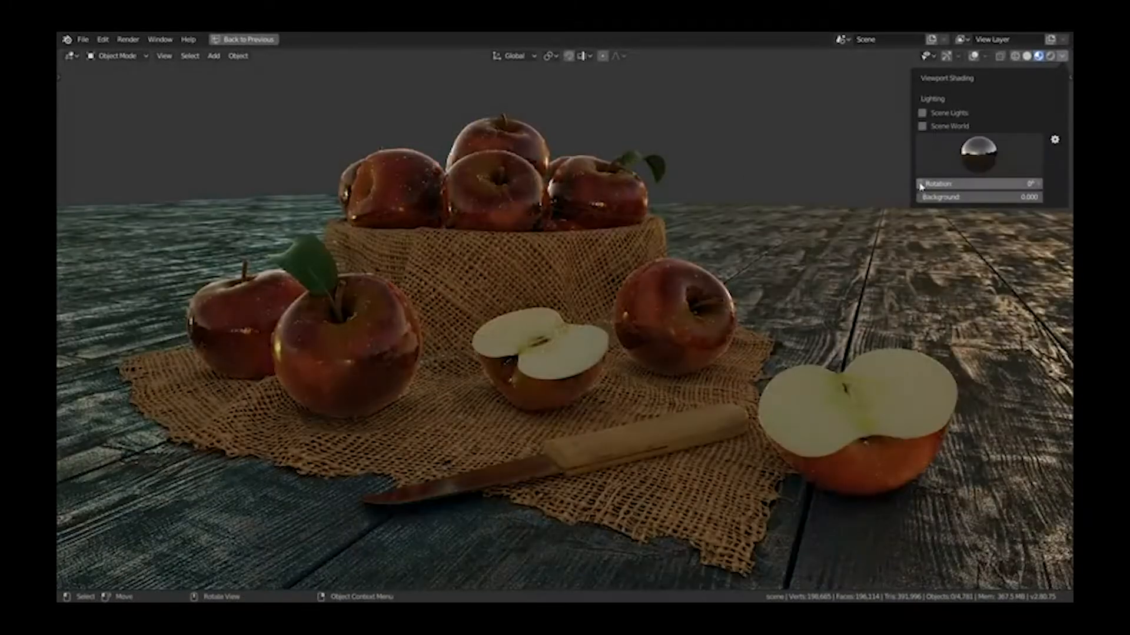
- Compare the still life under the dark studio, golden-ground blue-sky and street preview environments, and return to the night one
{"action": "left_click", "coordinate": [978, 154]}
{"action": "left_click", "coordinate": [949, 193]}
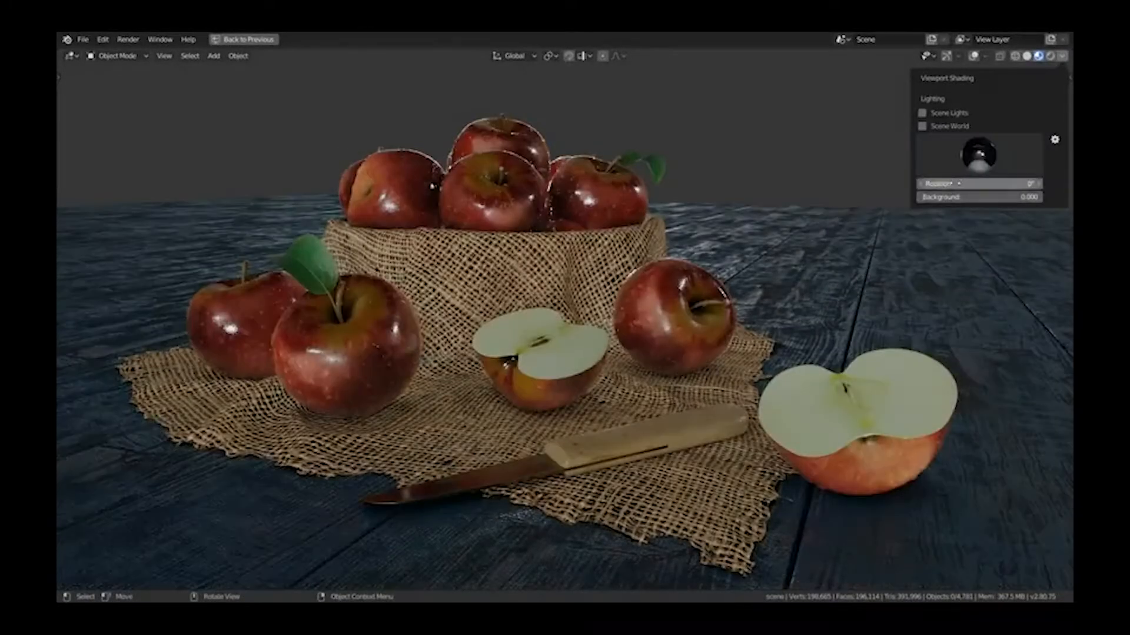
{"action": "left_click", "coordinate": [978, 155]}
{"action": "left_click", "coordinate": [982, 197]}
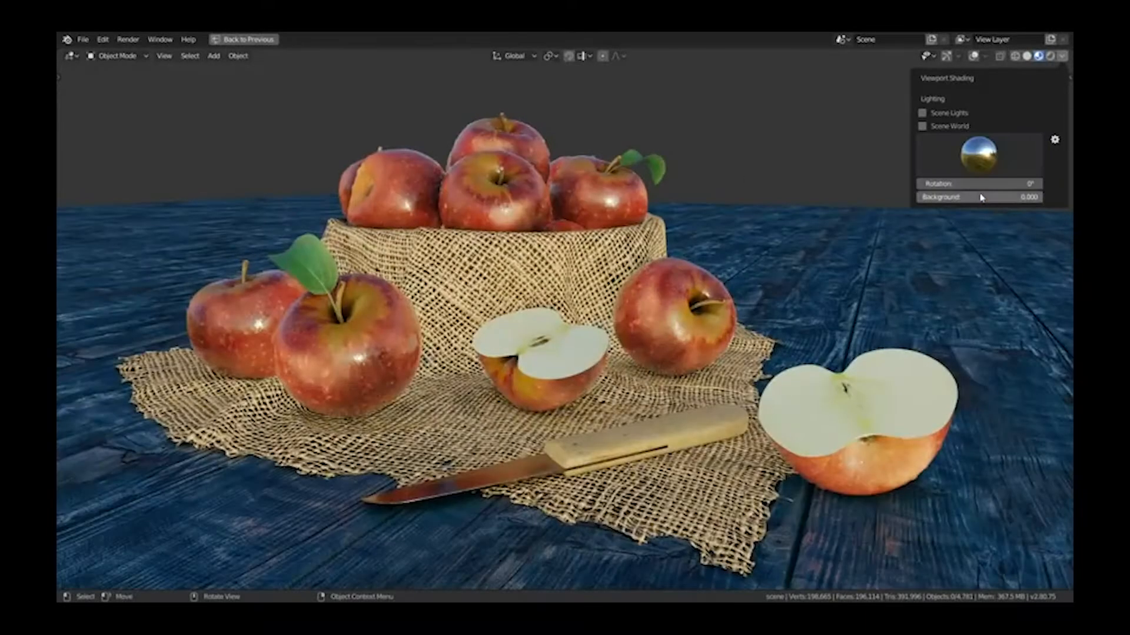
{"action": "left_click", "coordinate": [979, 154]}
{"action": "left_click", "coordinate": [1018, 196]}
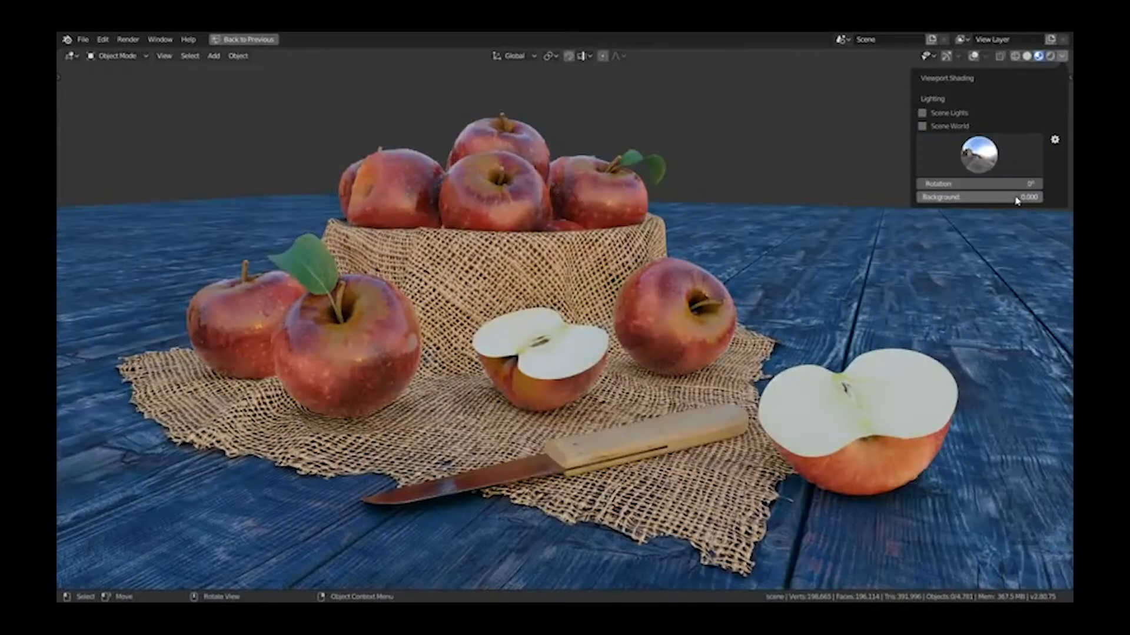
{"action": "left_click", "coordinate": [985, 157]}
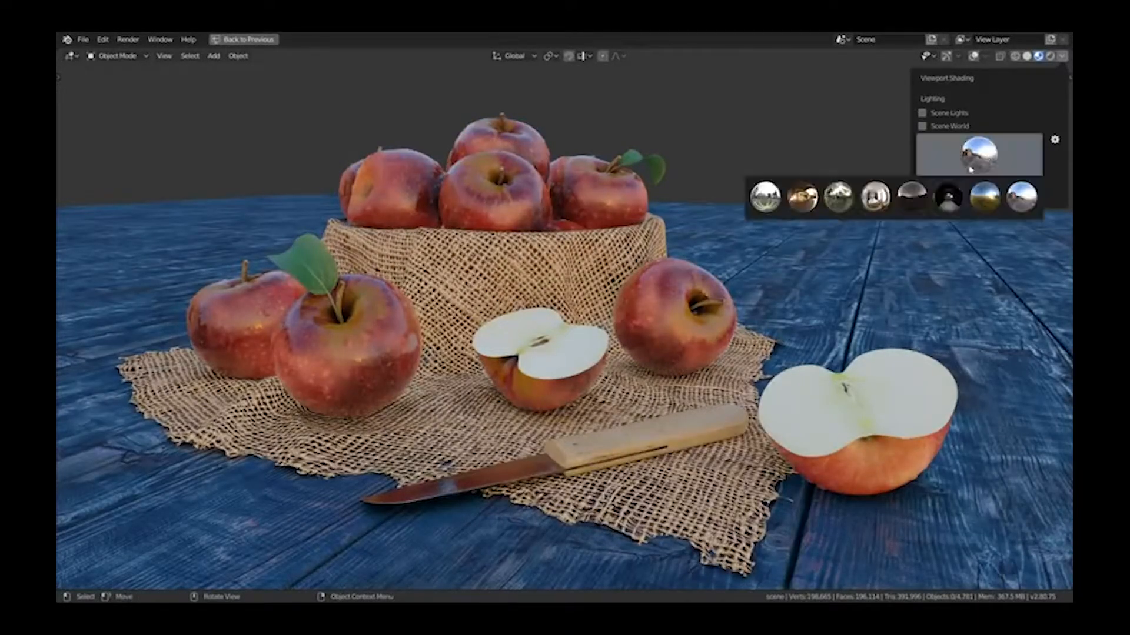
{"action": "left_click", "coordinate": [912, 197]}
- Light the white apple scene's viewport preview with the first environment, the bright outdoor one, and view the apple from the side
{"action": "middle_click_drag", "start_coordinate": [526, 233], "coordinate": [412, 241]}
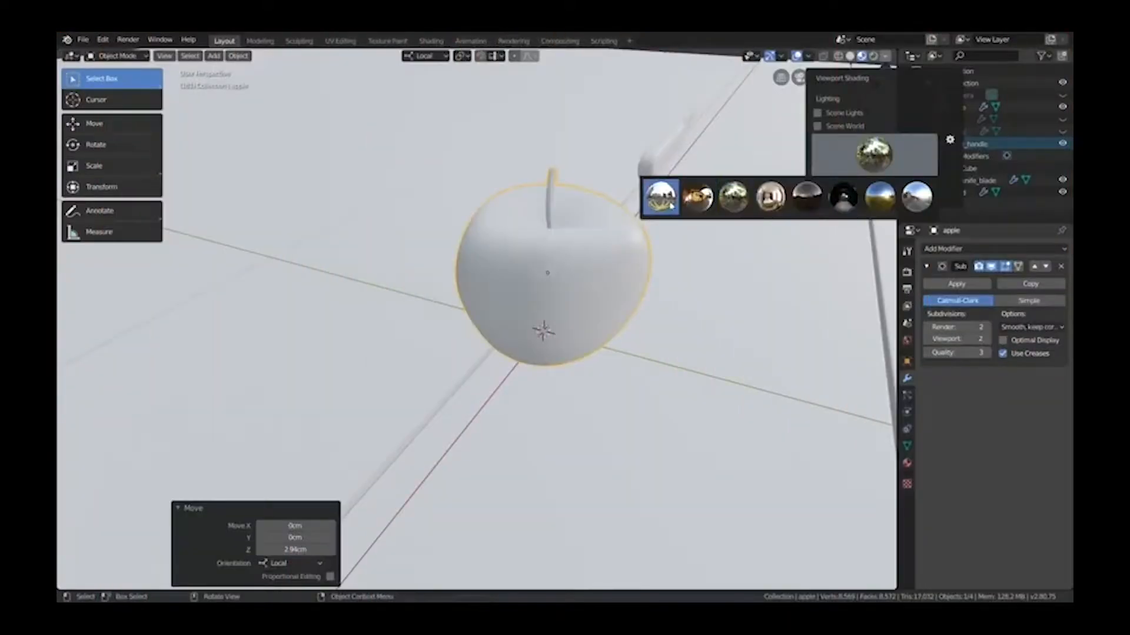
{"action": "left_click", "coordinate": [659, 196]}
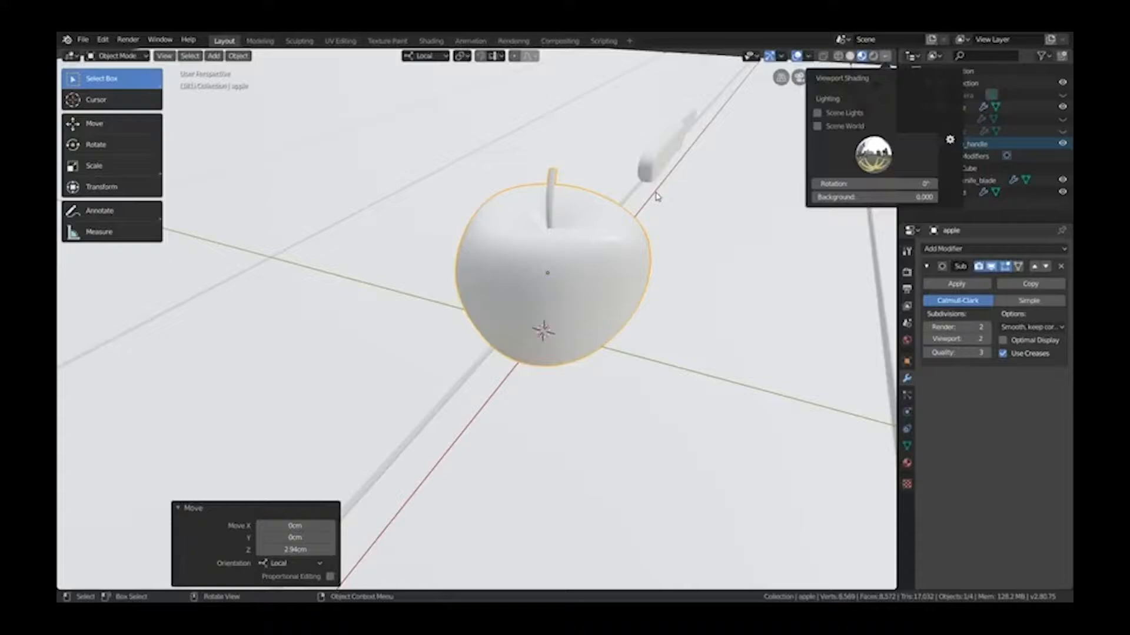
{"action": "middle_click_drag", "start_coordinate": [657, 196], "coordinate": [588, 212]}
{"action": "scroll", "coordinate": [589, 212], "scroll_direction": "down", "scroll_amount": 2}
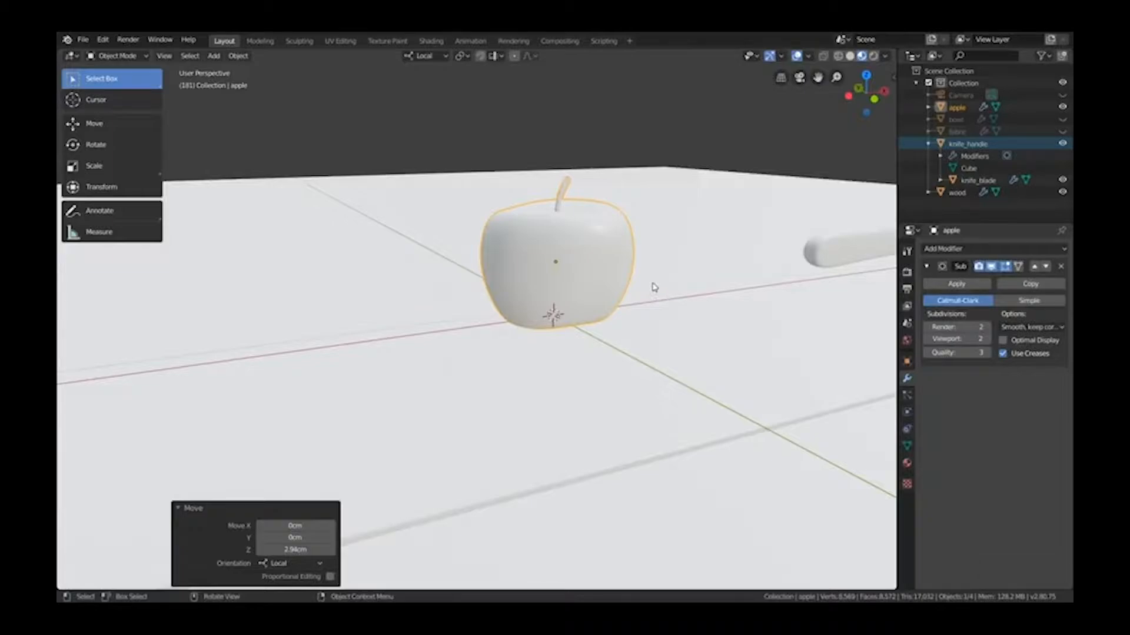
- Create a new material named "apple" on the apple object, with Principled BSDF as its surface shader
{"action": "left_click", "coordinate": [907, 463]}
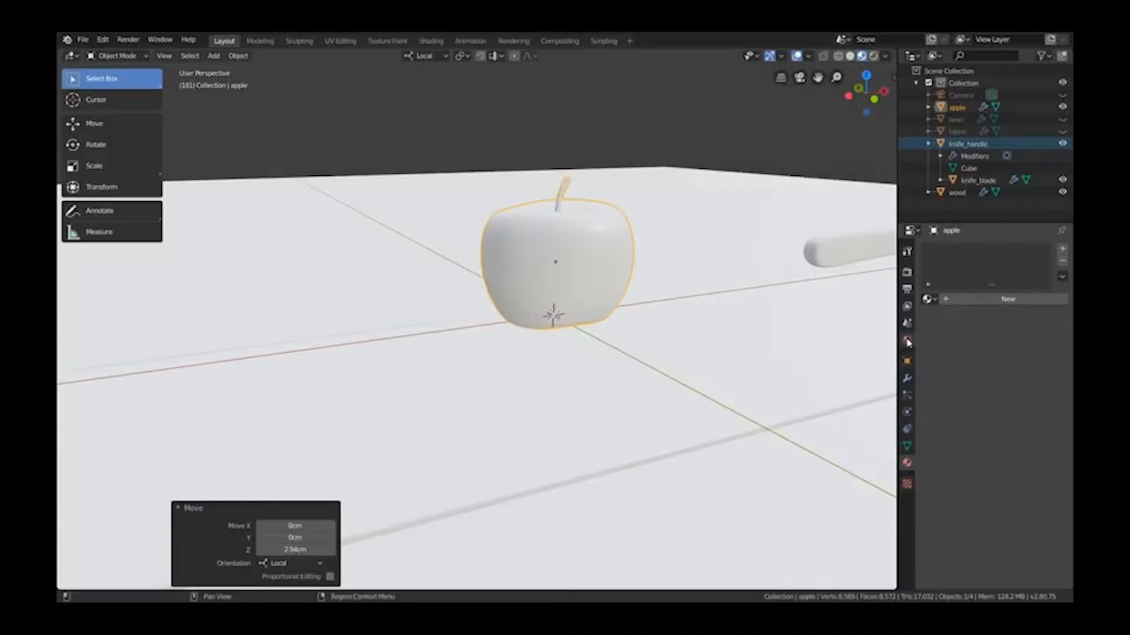
{"action": "left_click", "coordinate": [1003, 301]}
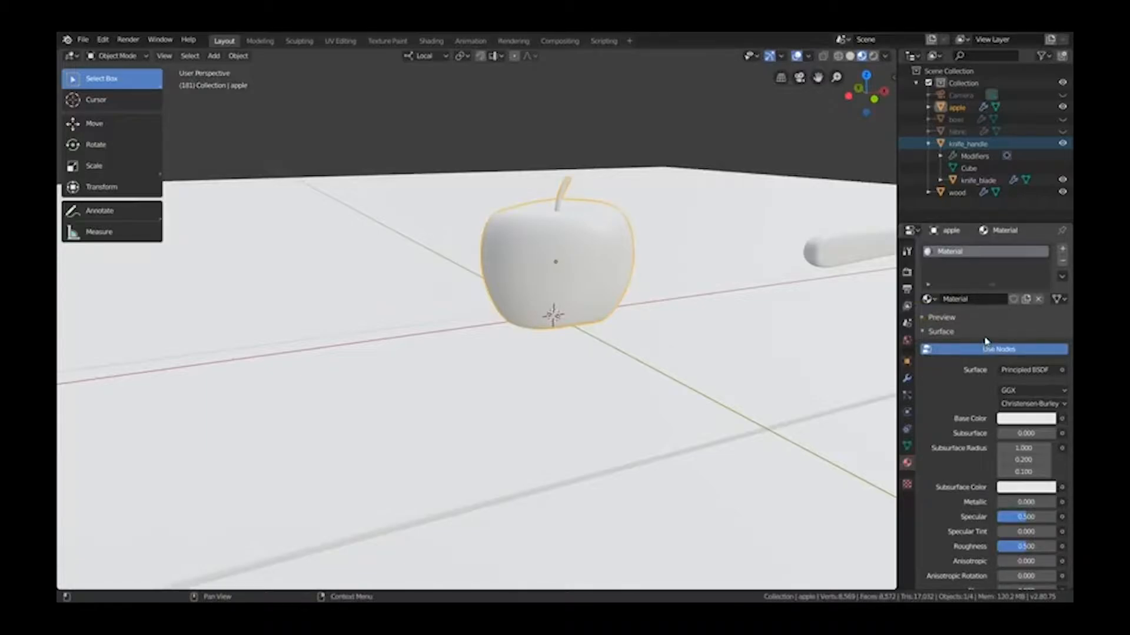
{"action": "double_click", "coordinate": [971, 300]}
{"action": "type", "text": "apple"}
{"action": "key", "text": "Return"}
{"action": "left_click_drag", "start_coordinate": [949, 224], "coordinate": [949, 161]}
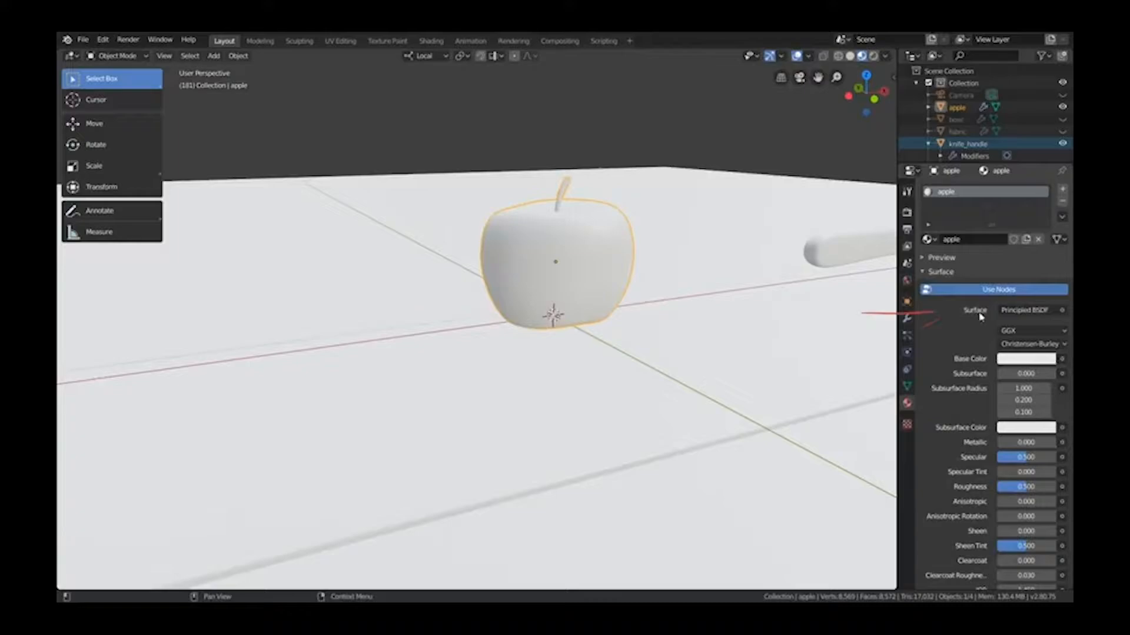
{"action": "left_click", "coordinate": [1025, 311]}
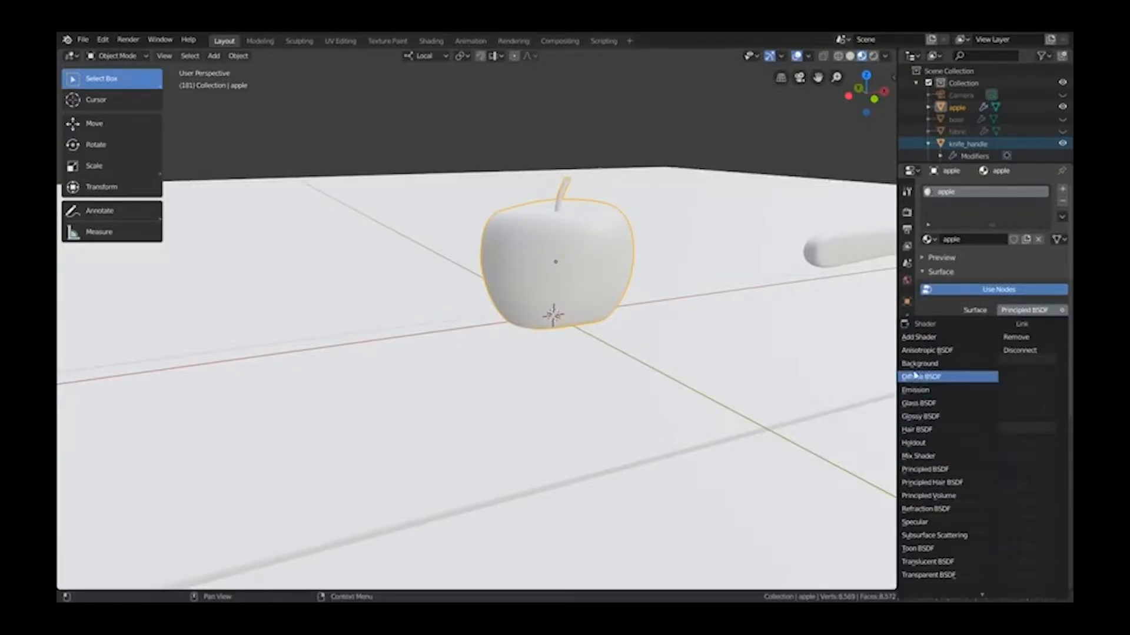
{"action": "left_click", "coordinate": [918, 469]}
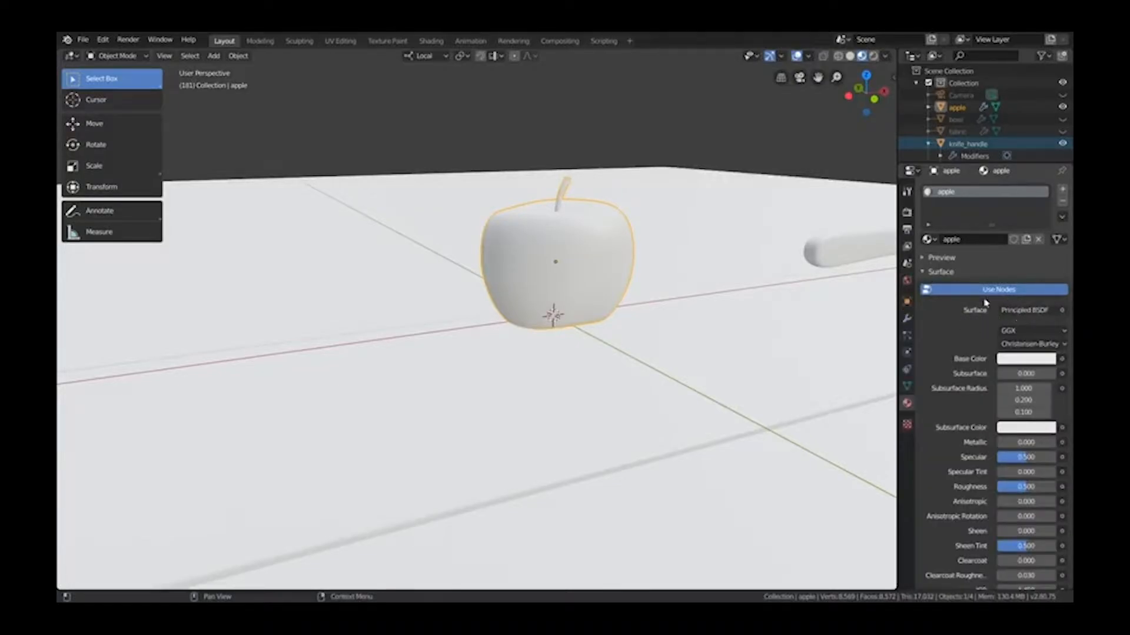
- Set the apple material's base color to a slightly darkened orange-red with hue about 0.021 and saturation about 0.715
{"action": "scroll", "coordinate": [964, 317], "scroll_direction": "down", "scroll_amount": 4}
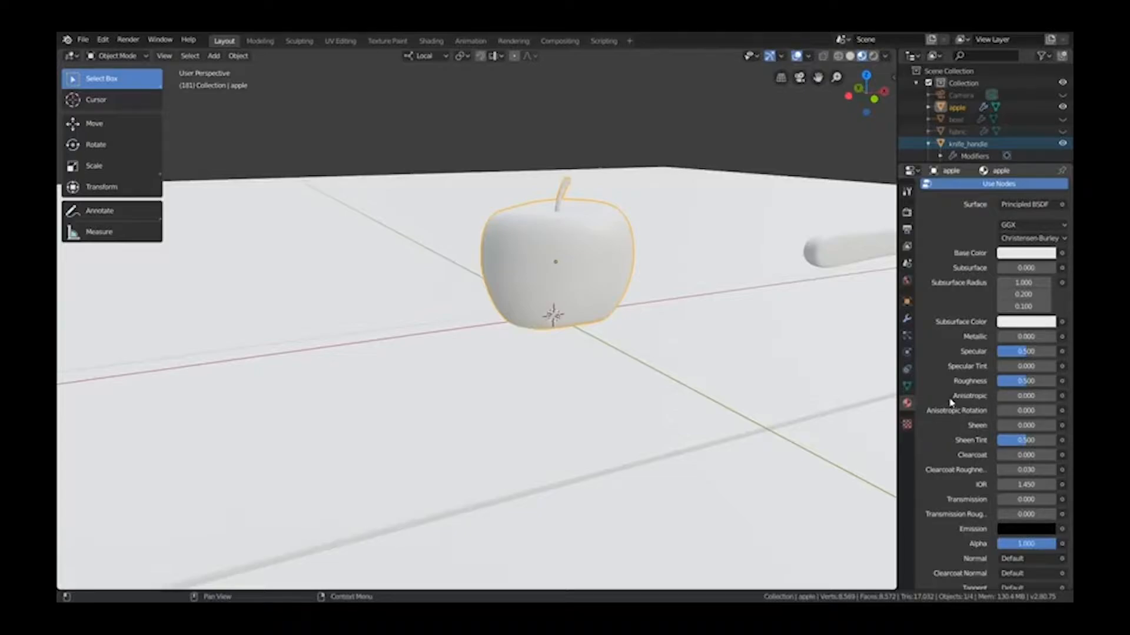
{"action": "scroll", "coordinate": [553, 220], "scroll_direction": "up", "scroll_amount": 2}
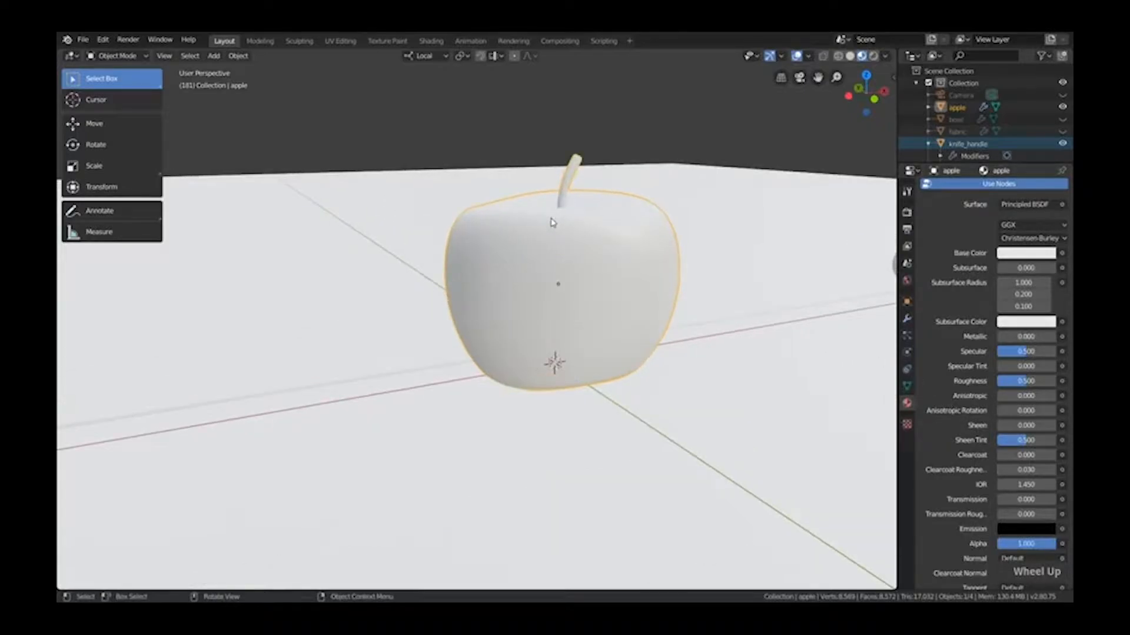
{"action": "left_click", "coordinate": [1022, 257]}
{"action": "left_click_drag", "start_coordinate": [993, 125], "coordinate": [989, 155]}
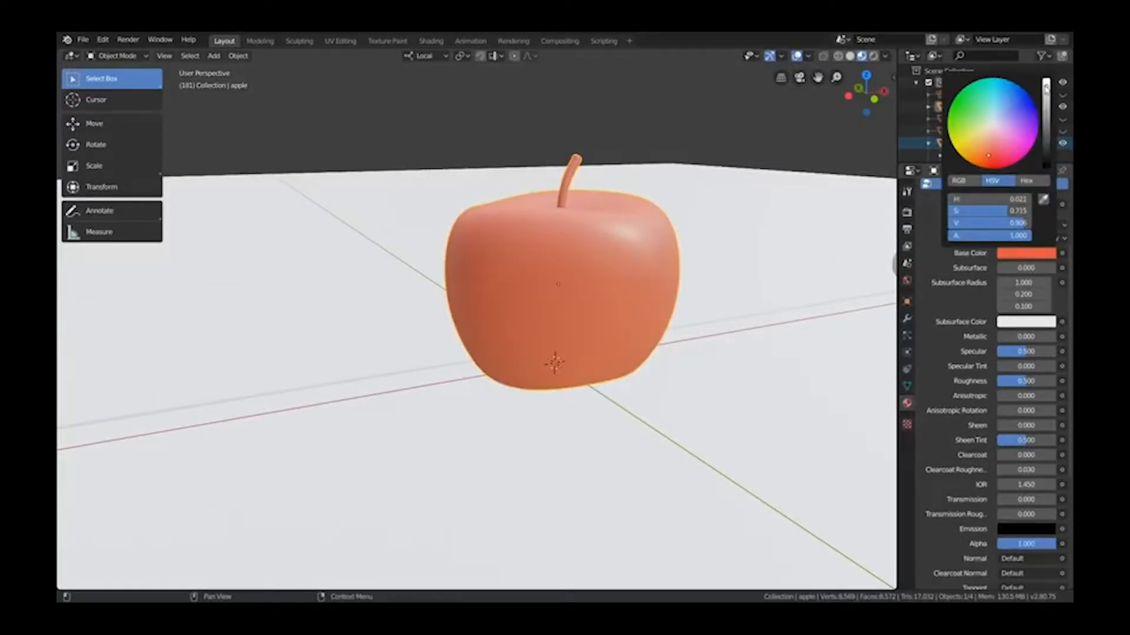
{"action": "mouse_move", "coordinate": [1046, 89]}
{"action": "left_mouse_down"}
{"action": "mouse_move", "coordinate": [1046, 166]}
{"action": "mouse_move", "coordinate": [1046, 102]}
{"action": "left_mouse_up"}
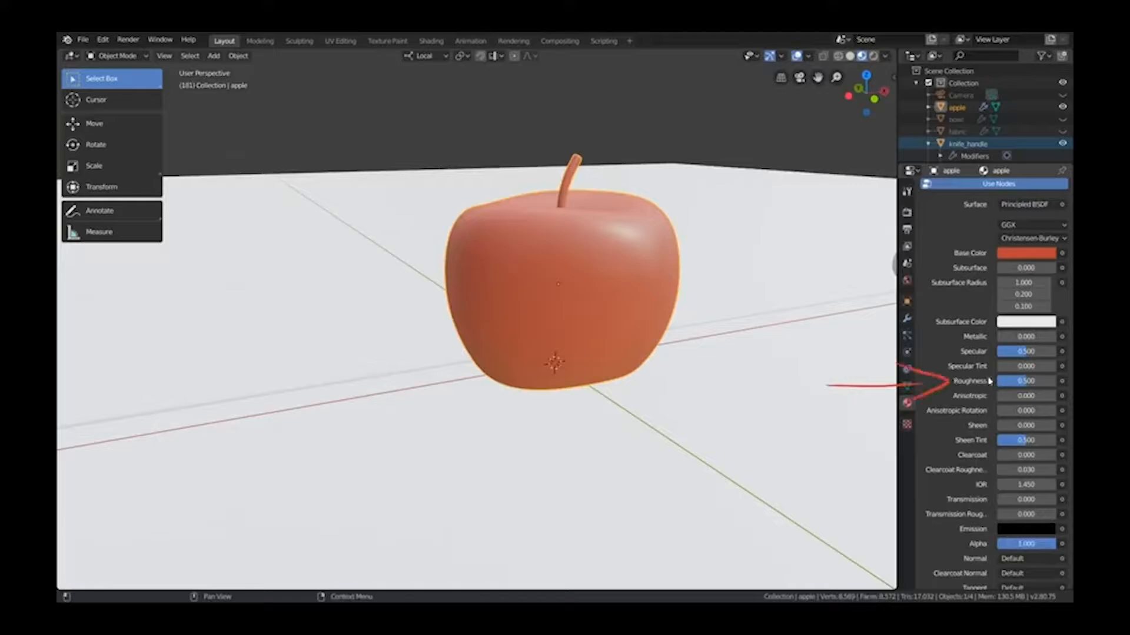
- Try the apple material's roughness at 0, 0.805 and 0.690 to compare glossy and matte surfaces
{"action": "left_click_drag", "start_coordinate": [1019, 383], "coordinate": [991, 383]}
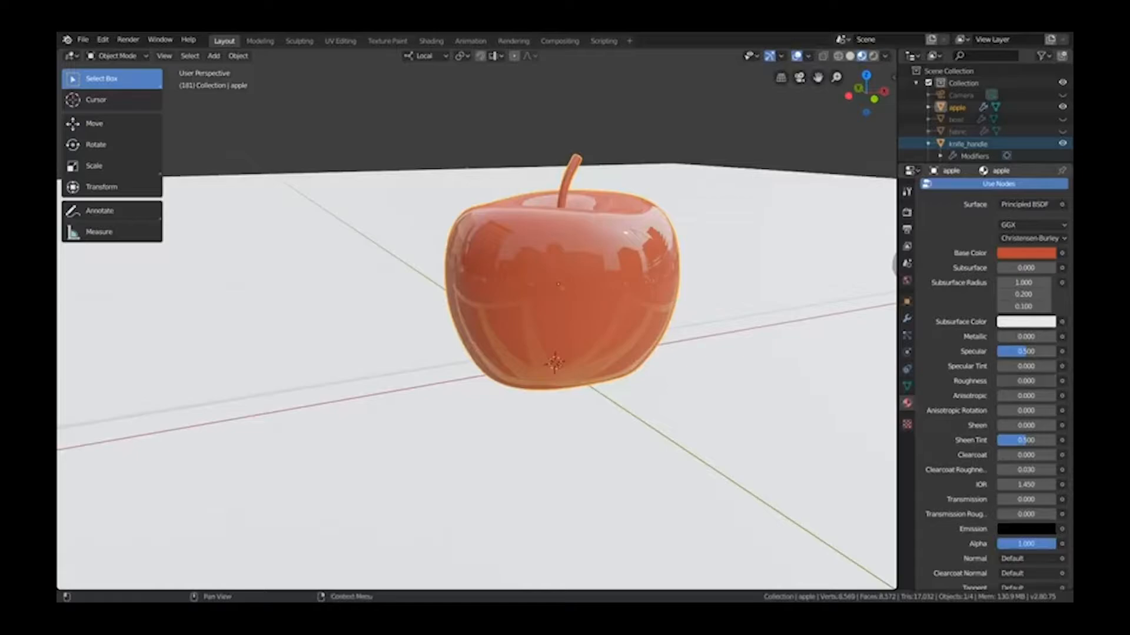
{"action": "left_click_drag", "start_coordinate": [1026, 381], "coordinate": [1046, 381]}
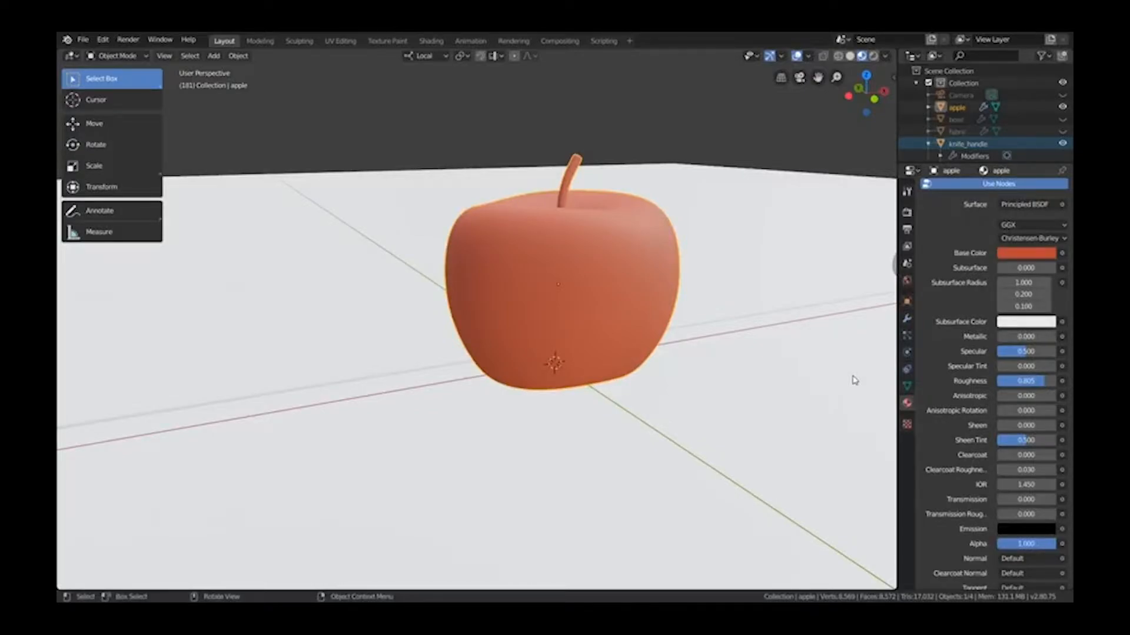
{"action": "mouse_move", "coordinate": [1047, 381]}
{"action": "left_mouse_down"}
{"action": "mouse_move", "coordinate": [1002, 382]}
{"action": "mouse_move", "coordinate": [1039, 384]}
{"action": "left_mouse_up"}
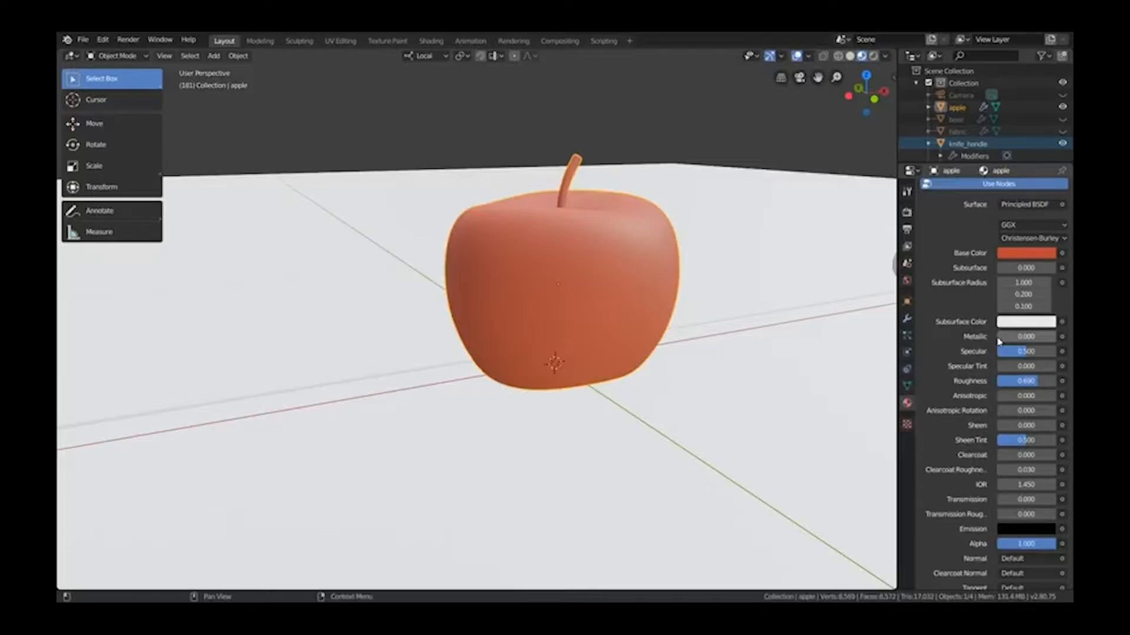
- Set the apple material's metallic value to 1.000 and its roughness to 0.363, and inspect the apple's reflections
{"action": "left_click_drag", "start_coordinate": [998, 342], "coordinate": [1058, 340]}
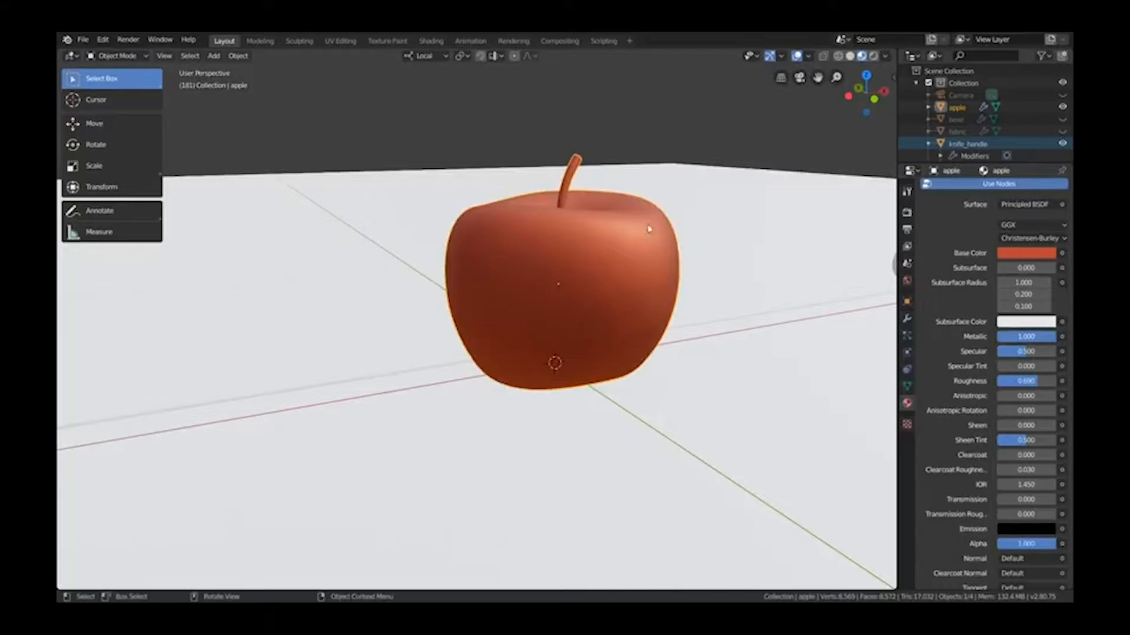
{"action": "mouse_move", "coordinate": [651, 227]}
{"action": "middle_mouse_down"}
{"action": "mouse_move", "coordinate": [645, 247]}
{"action": "mouse_move", "coordinate": [499, 238]}
{"action": "mouse_move", "coordinate": [598, 219]}
{"action": "mouse_move", "coordinate": [665, 226]}
{"action": "middle_mouse_up"}
{"action": "mouse_move", "coordinate": [1037, 381]}
{"action": "left_mouse_down"}
{"action": "mouse_move", "coordinate": [1003, 381]}
{"action": "mouse_move", "coordinate": [1019, 380]}
{"action": "left_mouse_up"}
{"action": "middle_click_drag", "start_coordinate": [628, 265], "coordinate": [591, 281]}
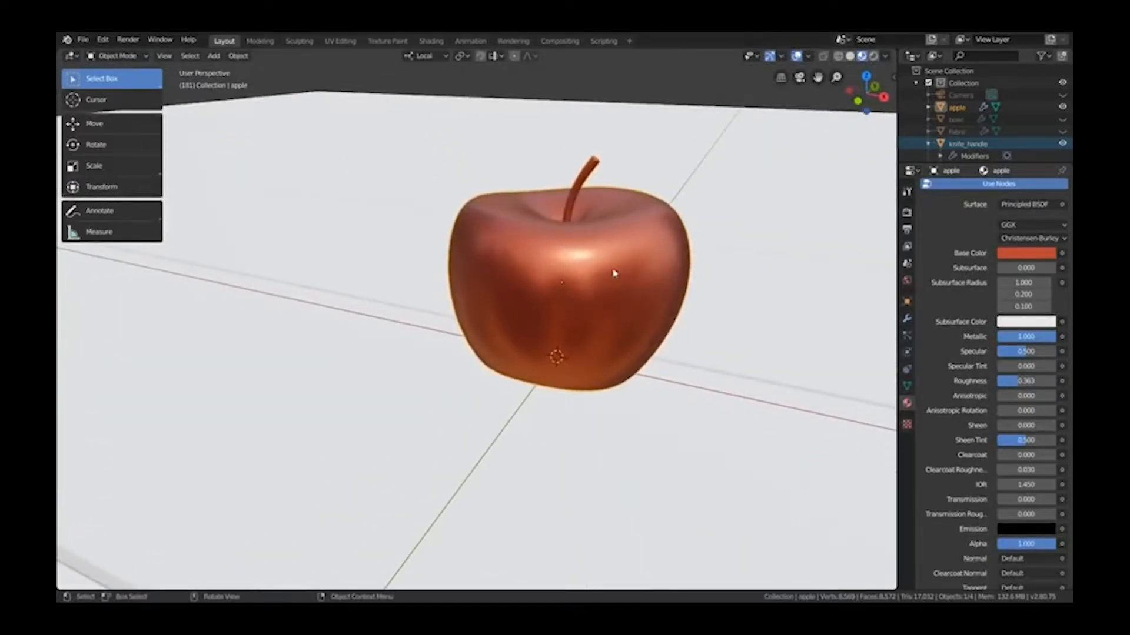
- Set the apple material's metallic value to 0.000 and its transmission to 1.000, and inspect the apple from several sides
{"action": "left_click_drag", "start_coordinate": [1030, 336], "coordinate": [999, 340]}
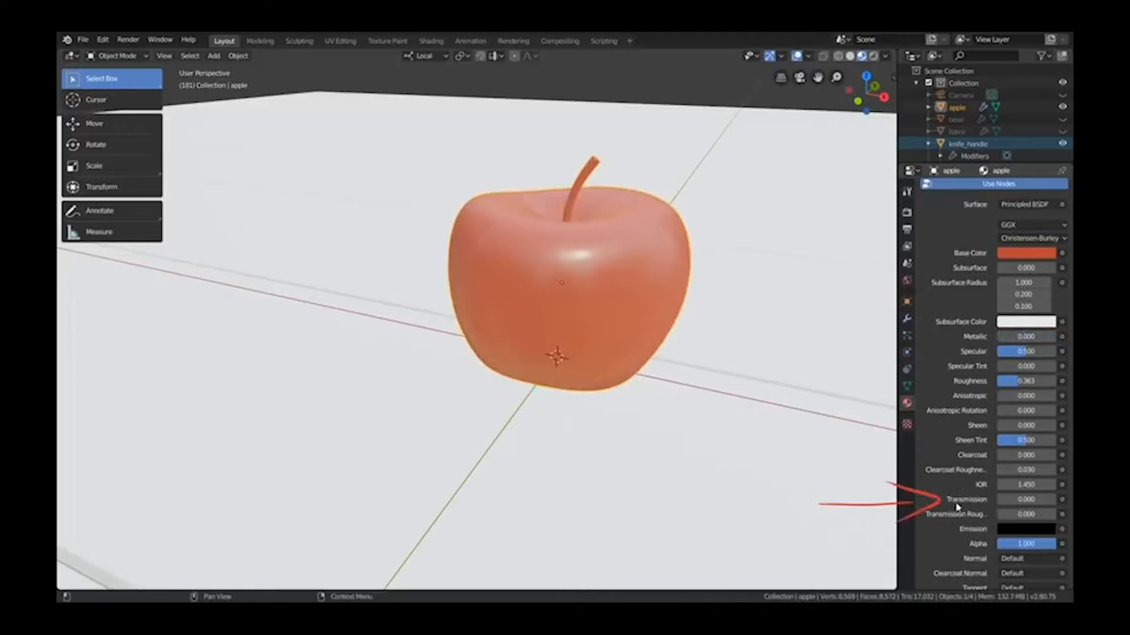
{"action": "left_click_drag", "start_coordinate": [1007, 499], "coordinate": [1056, 499]}
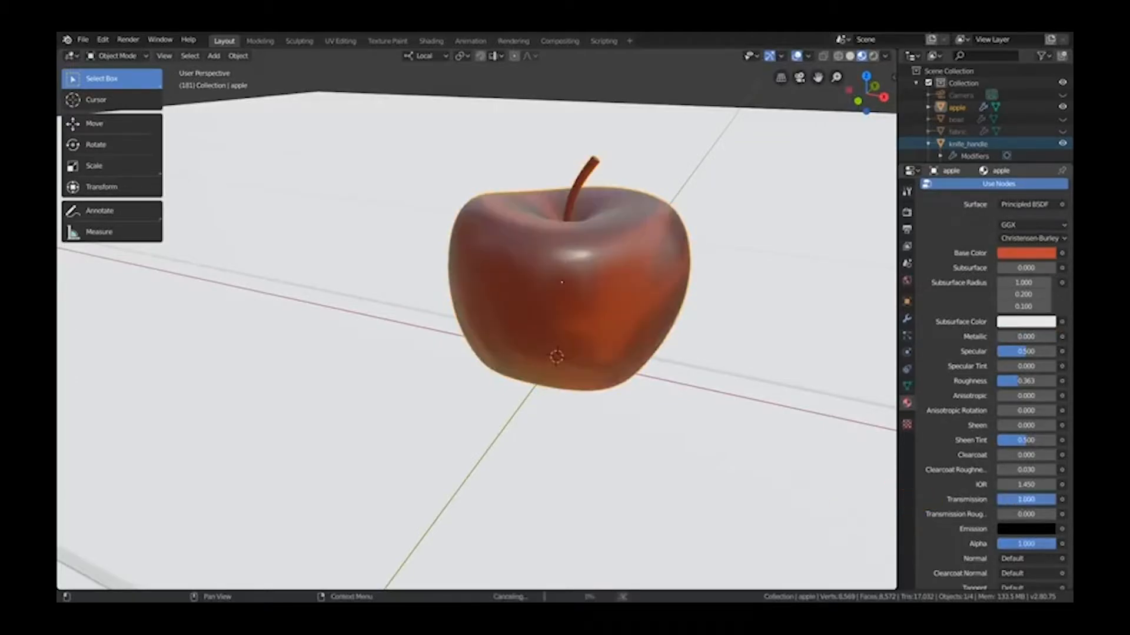
{"action": "middle_click_drag", "start_coordinate": [609, 317], "coordinate": [578, 318]}
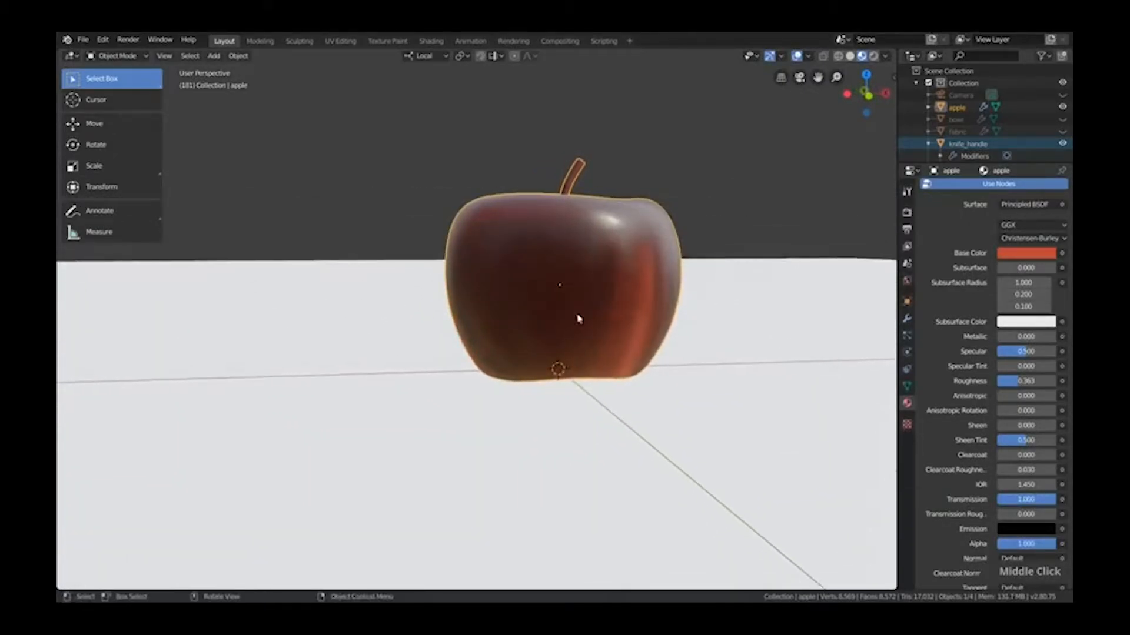
{"action": "left_click", "coordinate": [885, 55]}
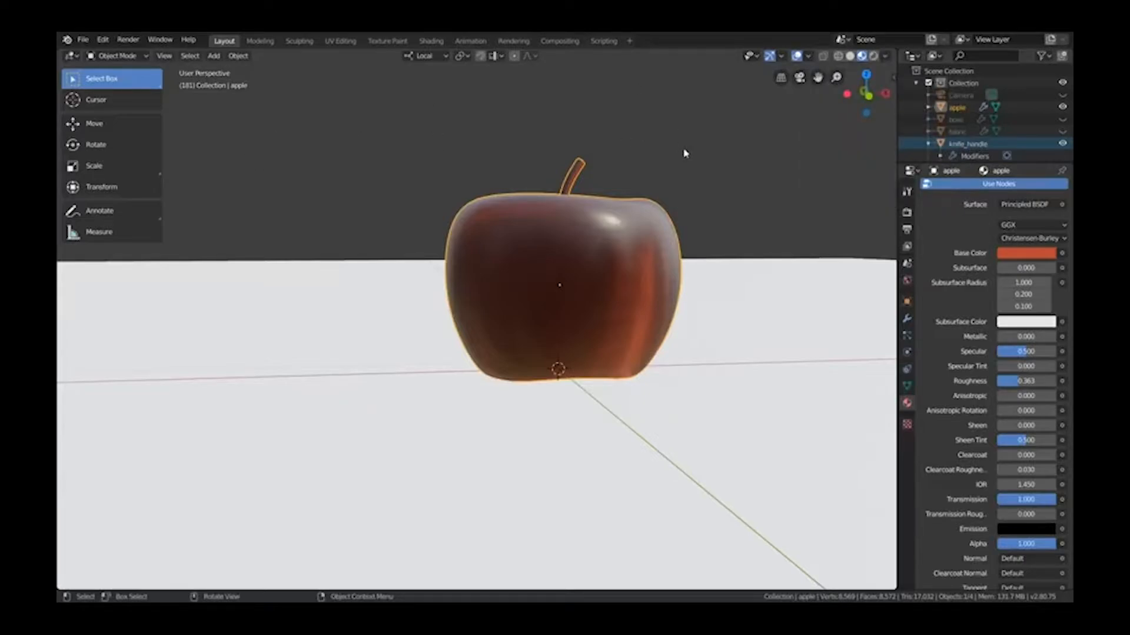
{"action": "middle_click_drag", "start_coordinate": [612, 287], "coordinate": [597, 232]}
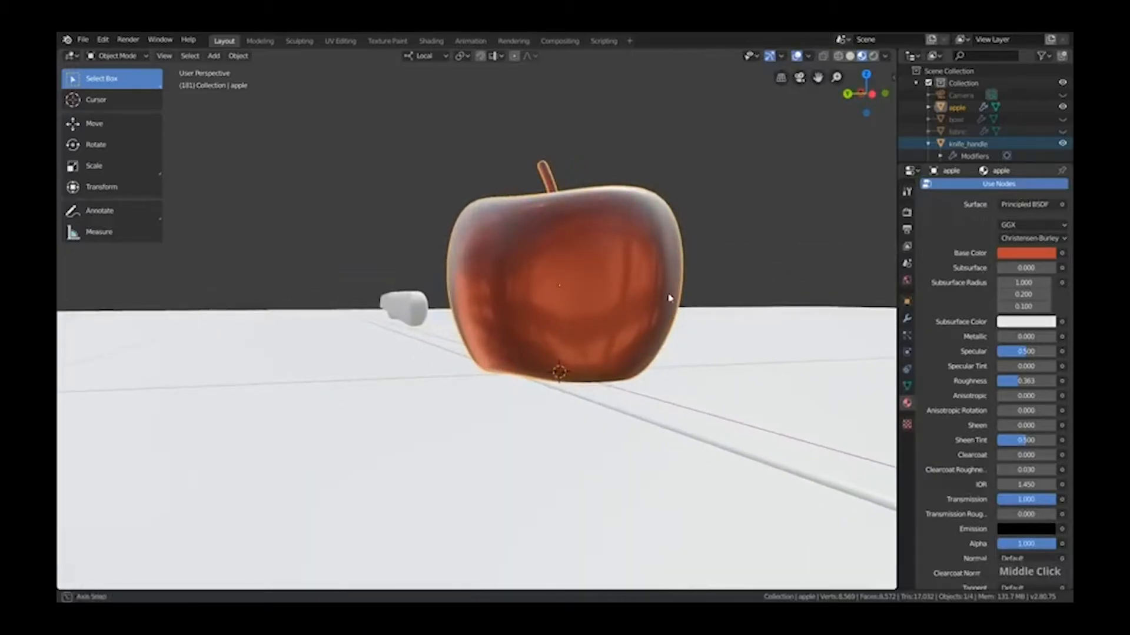
{"action": "middle_click_drag", "start_coordinate": [668, 297], "coordinate": [581, 389]}
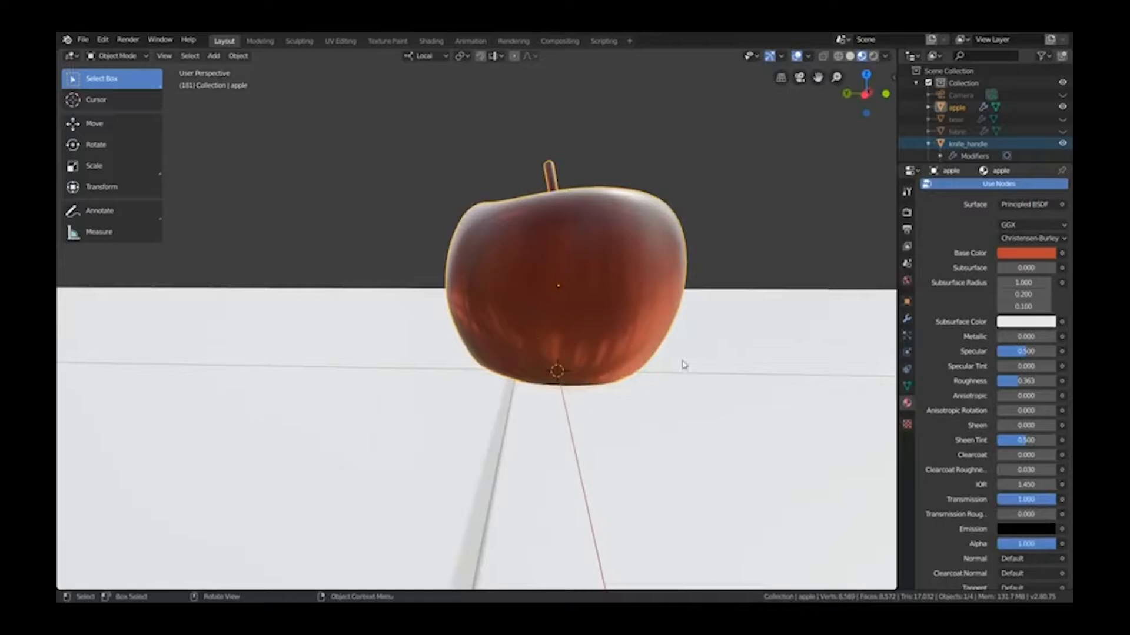
- Enable Screen Space Refraction for the apple material, and Screen Space Reflections with Refraction in the Eevee render settings
{"action": "scroll", "coordinate": [1009, 360], "scroll_direction": "down", "scroll_amount": 8}
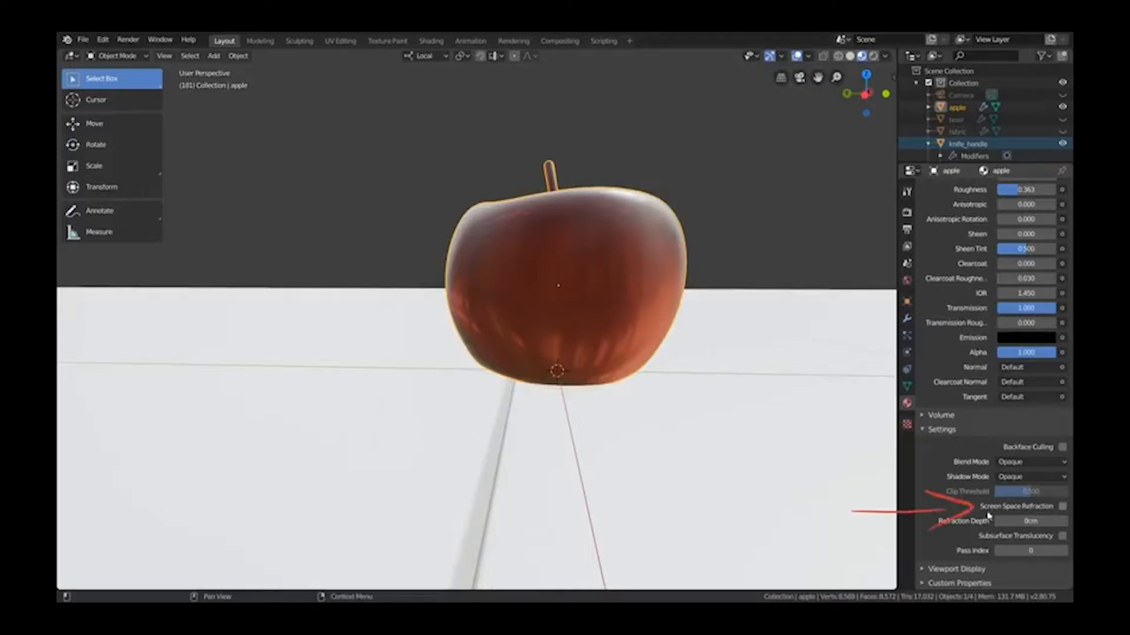
{"action": "left_click", "coordinate": [1062, 508]}
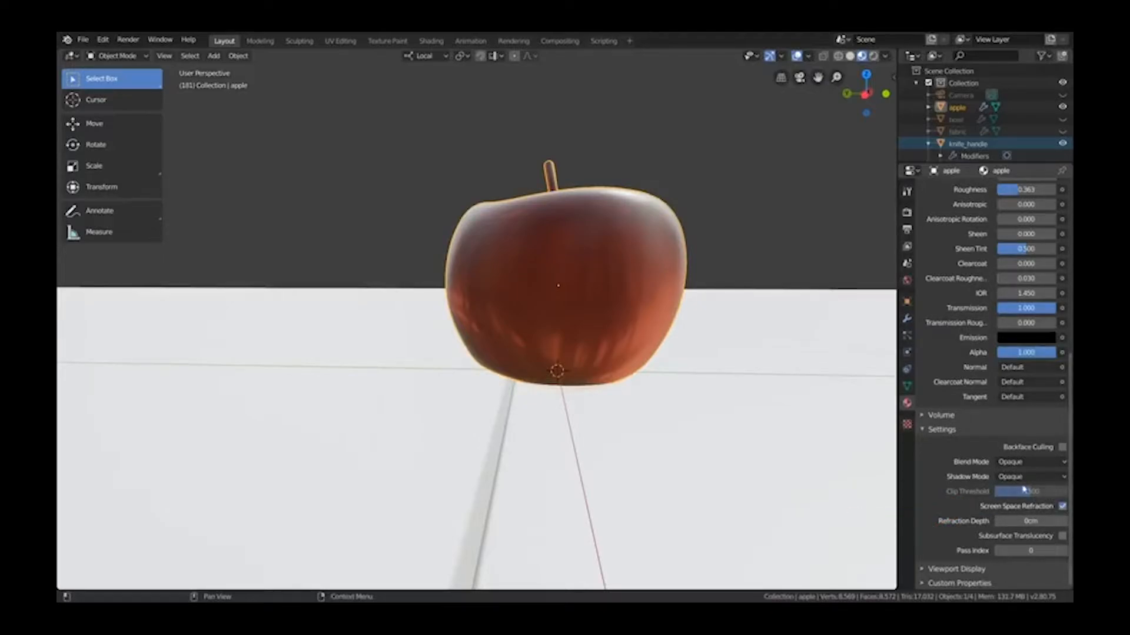
{"action": "left_click", "coordinate": [906, 214]}
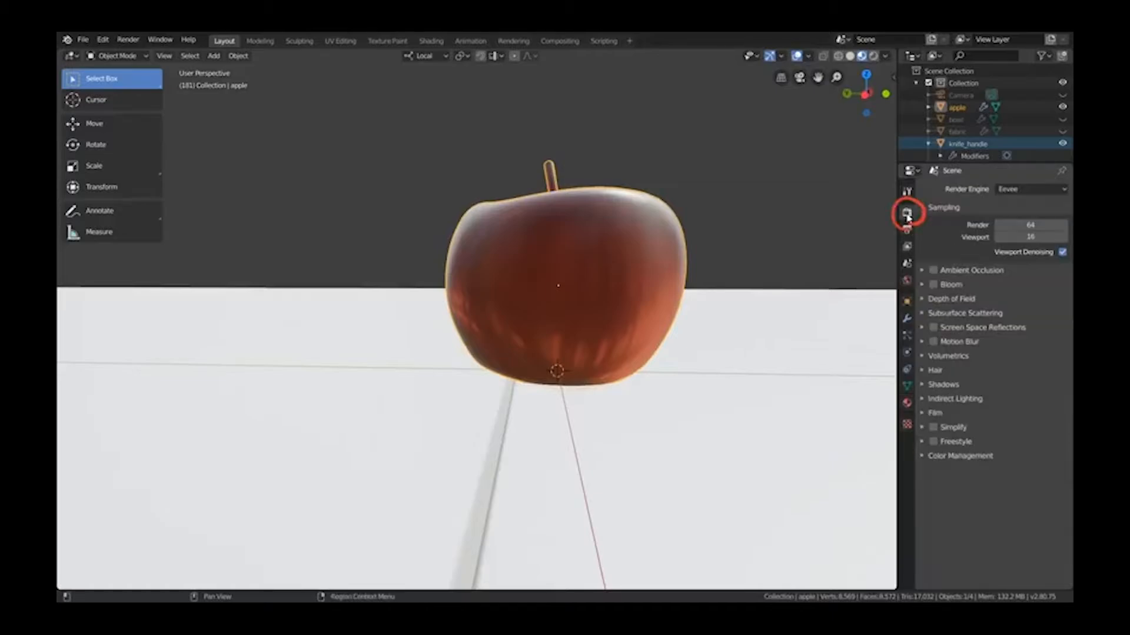
{"action": "left_click", "coordinate": [933, 328]}
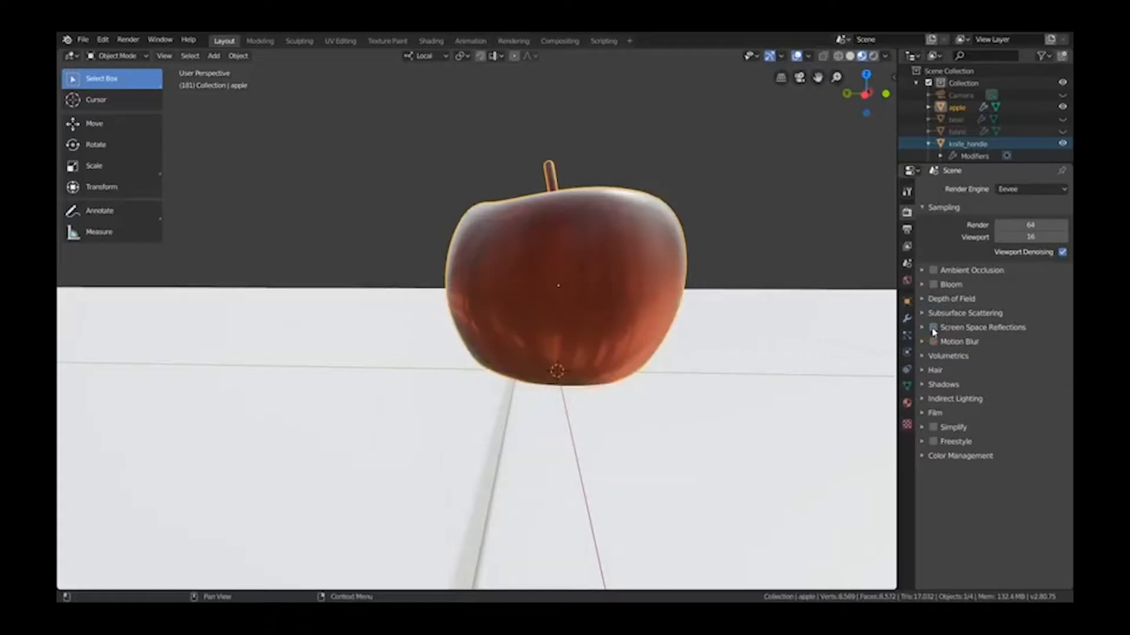
{"action": "double_click", "coordinate": [934, 329]}
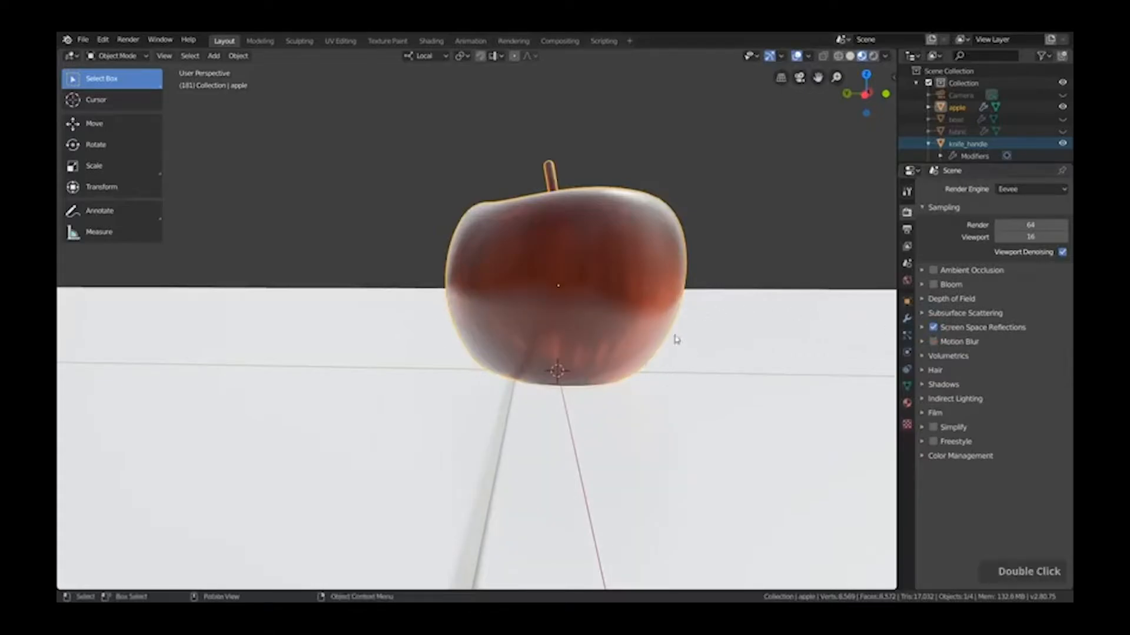
{"action": "middle_click_drag", "start_coordinate": [676, 340], "coordinate": [643, 327]}
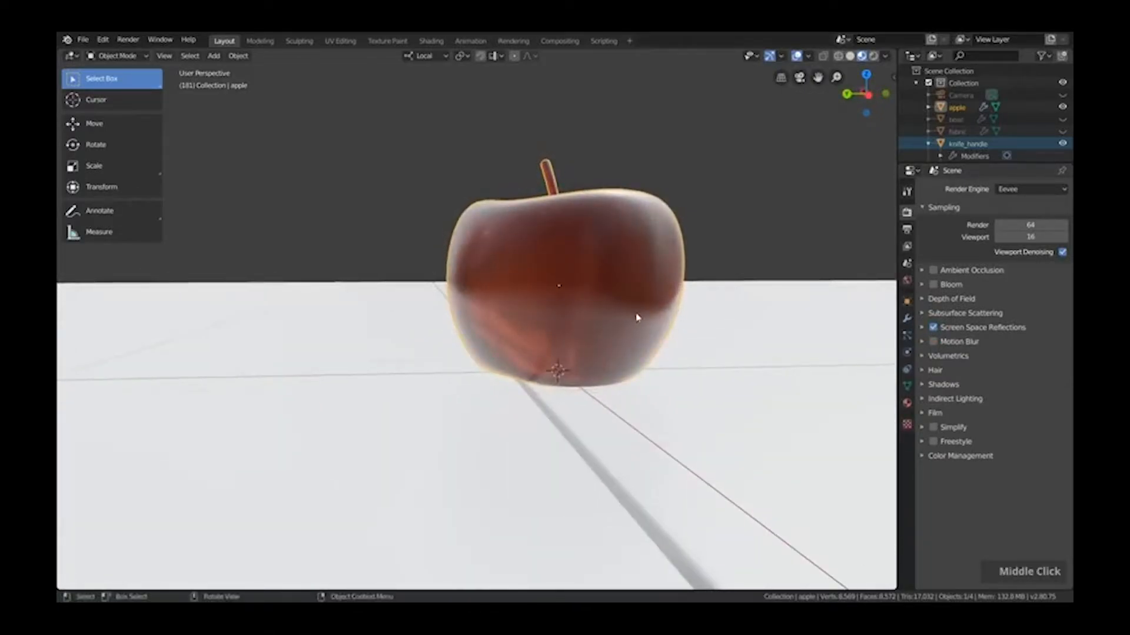
{"action": "left_click", "coordinate": [922, 327]}
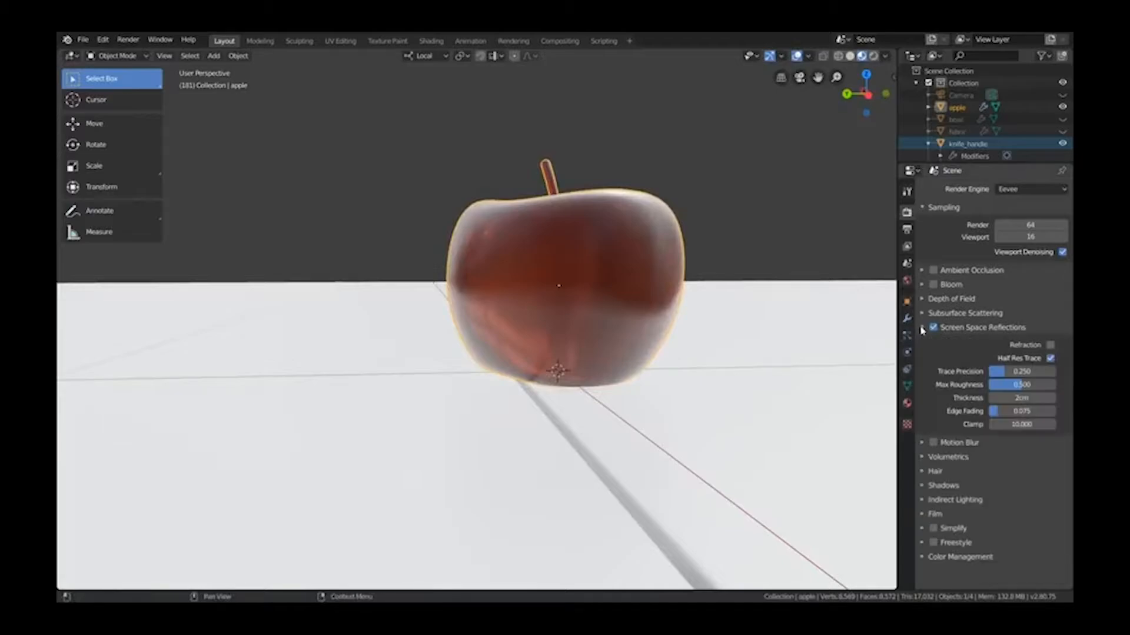
{"action": "left_click", "coordinate": [1051, 344]}
{"action": "middle_click_drag", "start_coordinate": [535, 297], "coordinate": [677, 359]}
- Set the apple material's transmission back to 0.000
{"action": "left_click", "coordinate": [907, 403]}
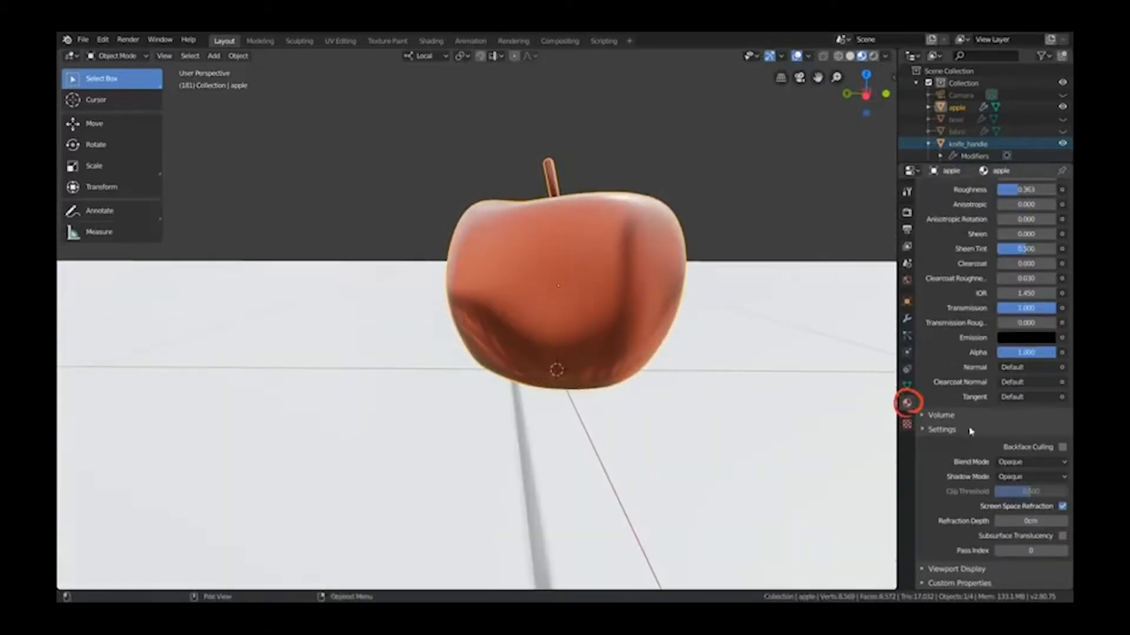
{"action": "scroll", "coordinate": [972, 436], "scroll_direction": "up", "scroll_amount": 7}
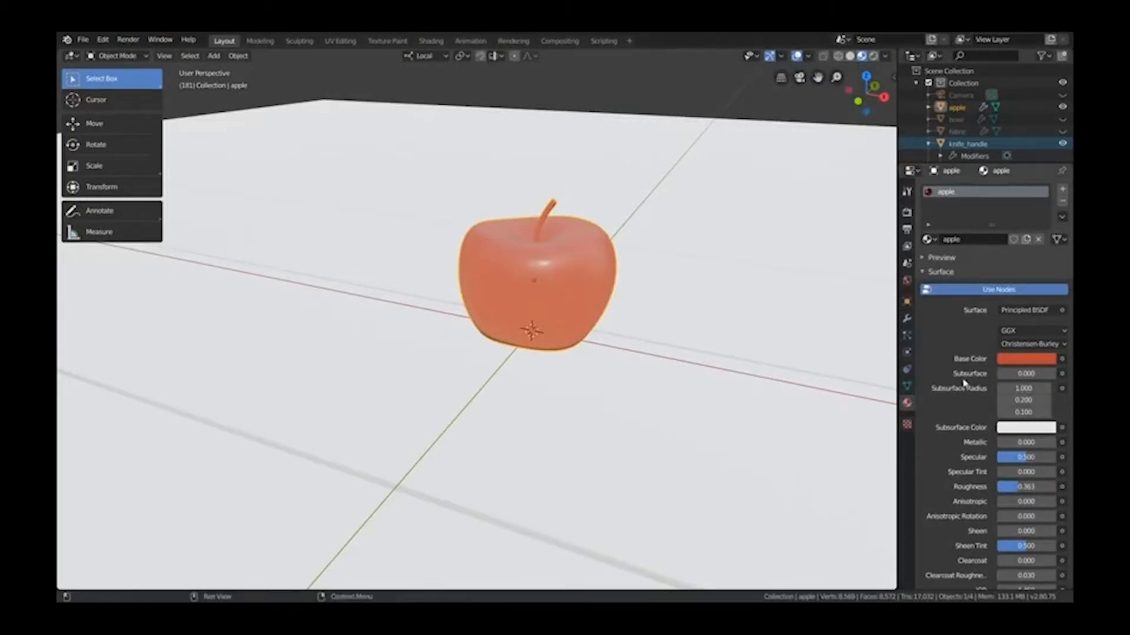
{"action": "scroll", "coordinate": [965, 388], "scroll_direction": "down", "scroll_amount": 7}
{"action": "left_click_drag", "start_coordinate": [1041, 435], "coordinate": [997, 435]}
{"action": "scroll", "coordinate": [992, 434], "scroll_direction": "up", "scroll_amount": 3}
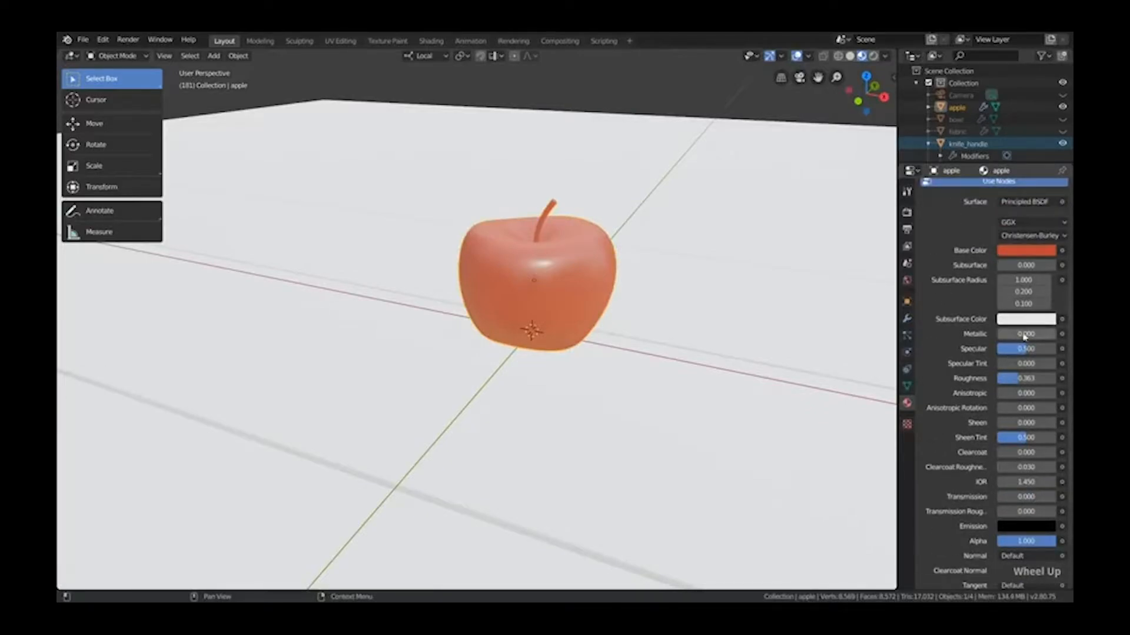
- Assign an Image Texture to the apple material's base color, using the existing apple_paint image
{"action": "scroll", "coordinate": [1007, 347], "scroll_direction": "up", "scroll_amount": 3}
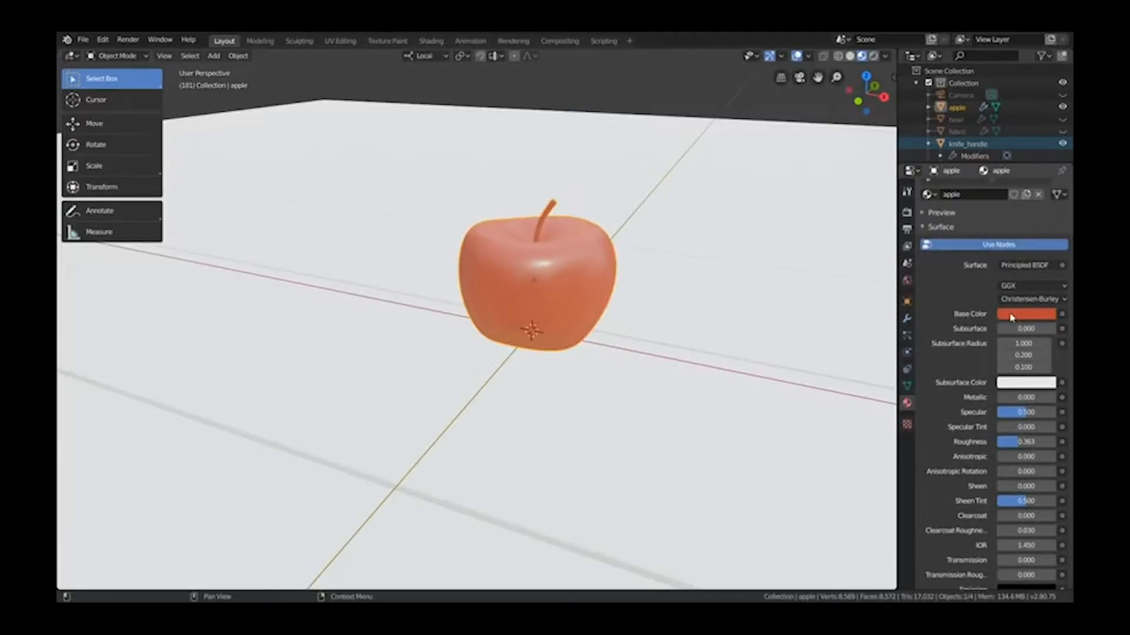
{"action": "left_click", "coordinate": [1062, 316]}
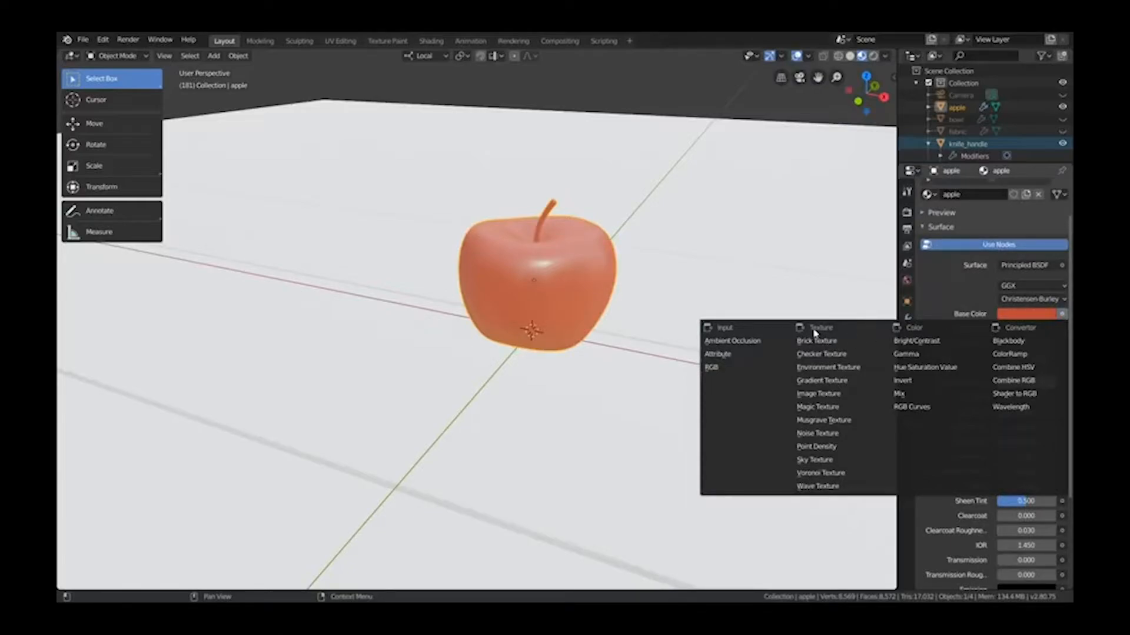
{"action": "left_click", "coordinate": [811, 400]}
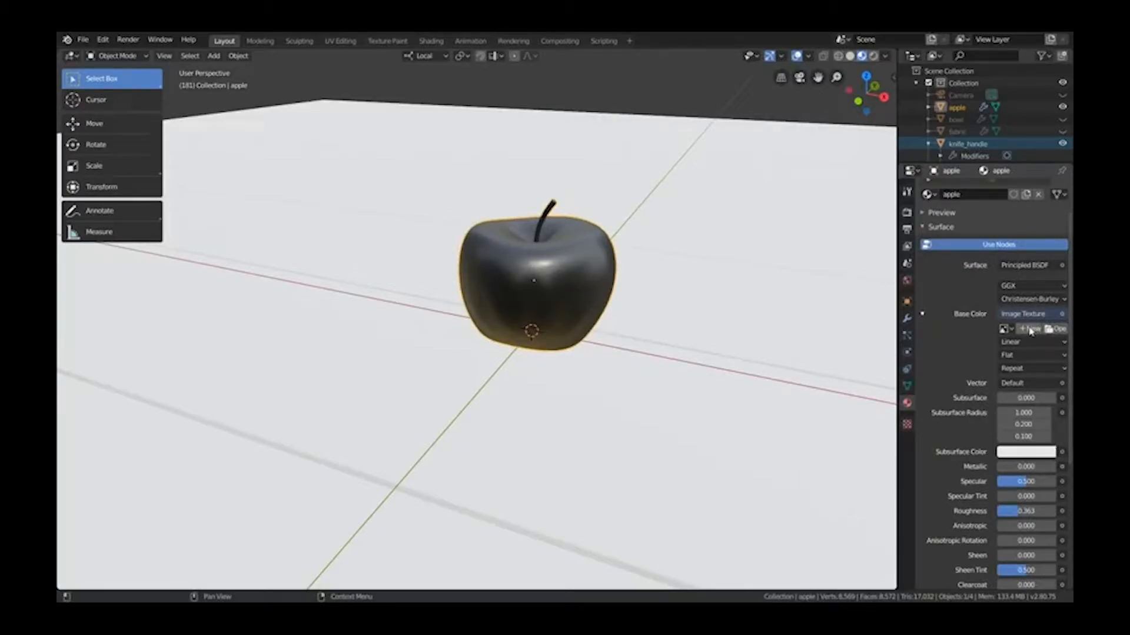
{"action": "left_click", "coordinate": [1004, 329]}
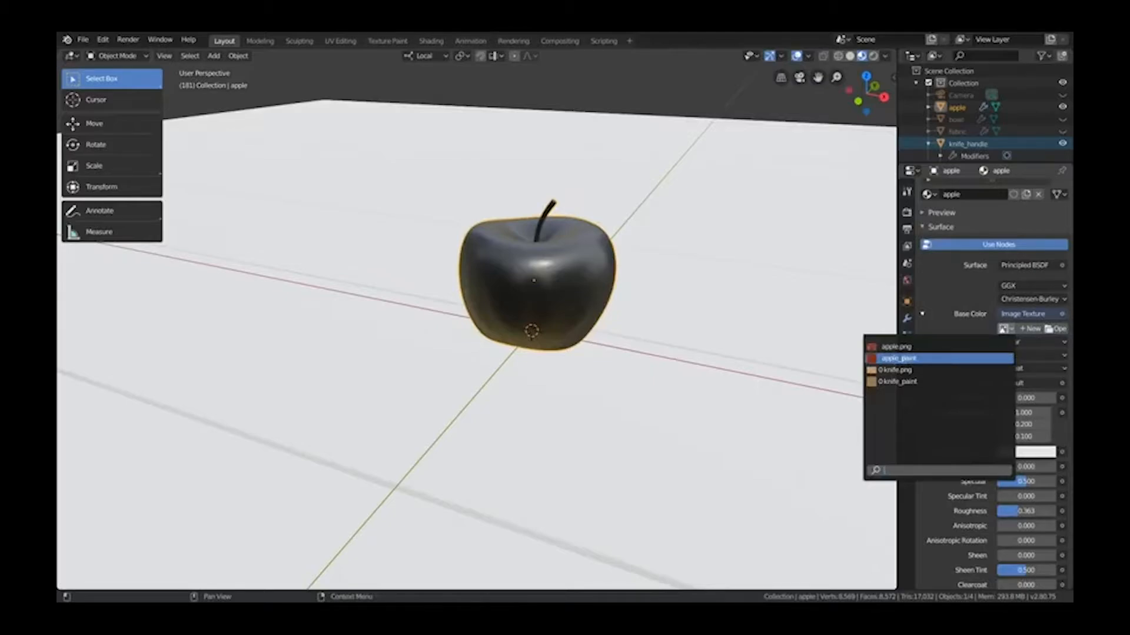
{"action": "left_click", "coordinate": [899, 358]}
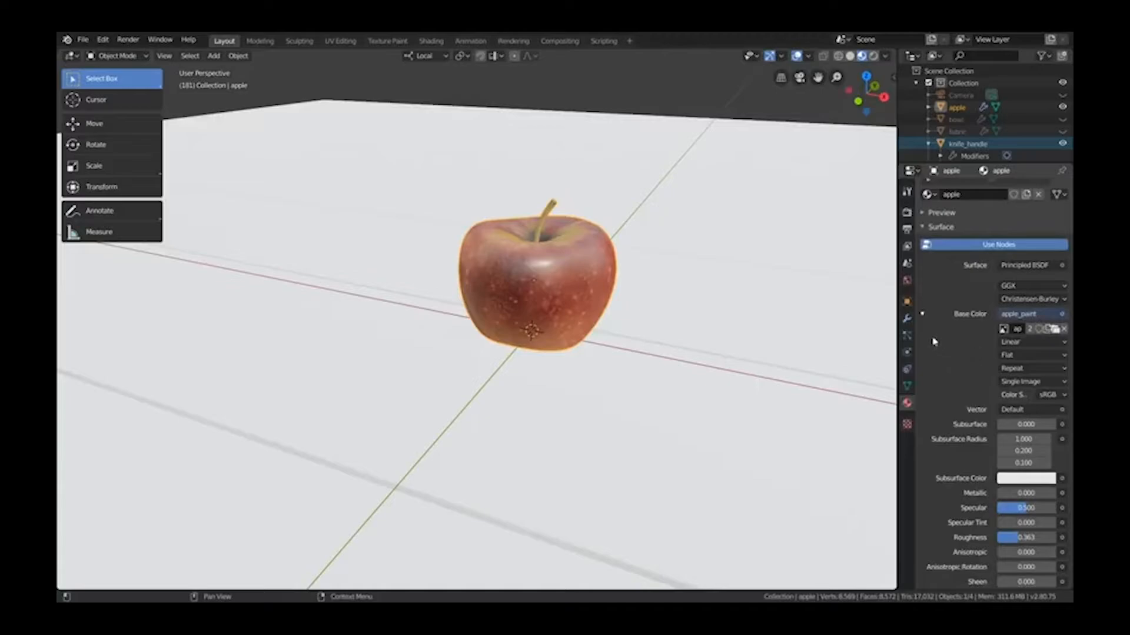
{"action": "left_click", "coordinate": [922, 315]}
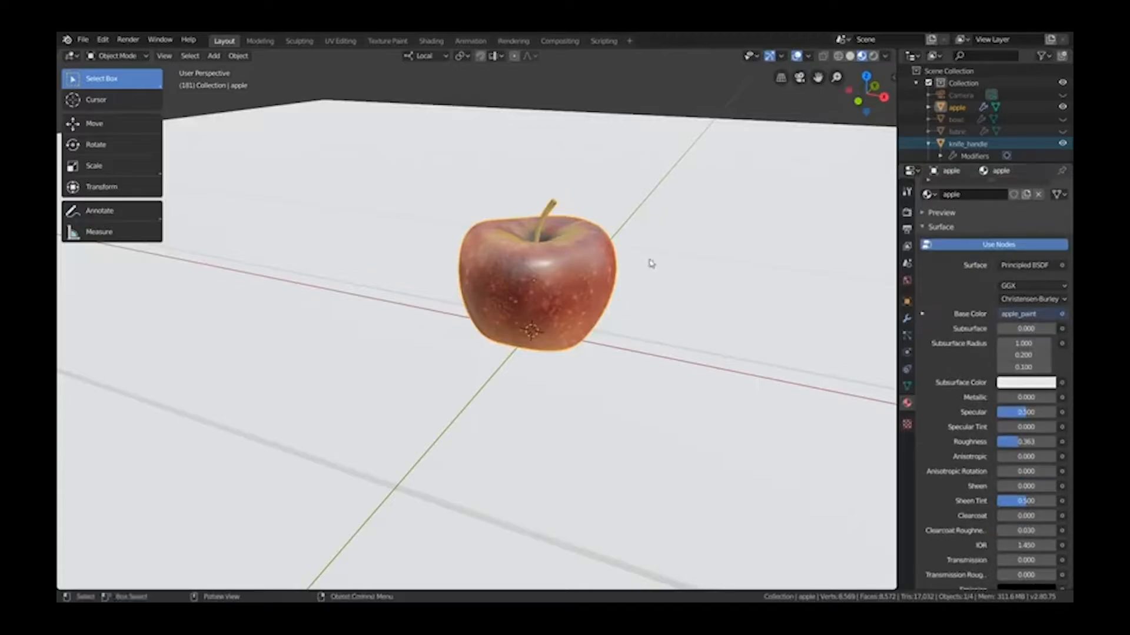
- Set the textured apple material's roughness to 0.354 and inspect the highlights on its surface up close
{"action": "middle_click_drag", "start_coordinate": [545, 261], "coordinate": [412, 212]}
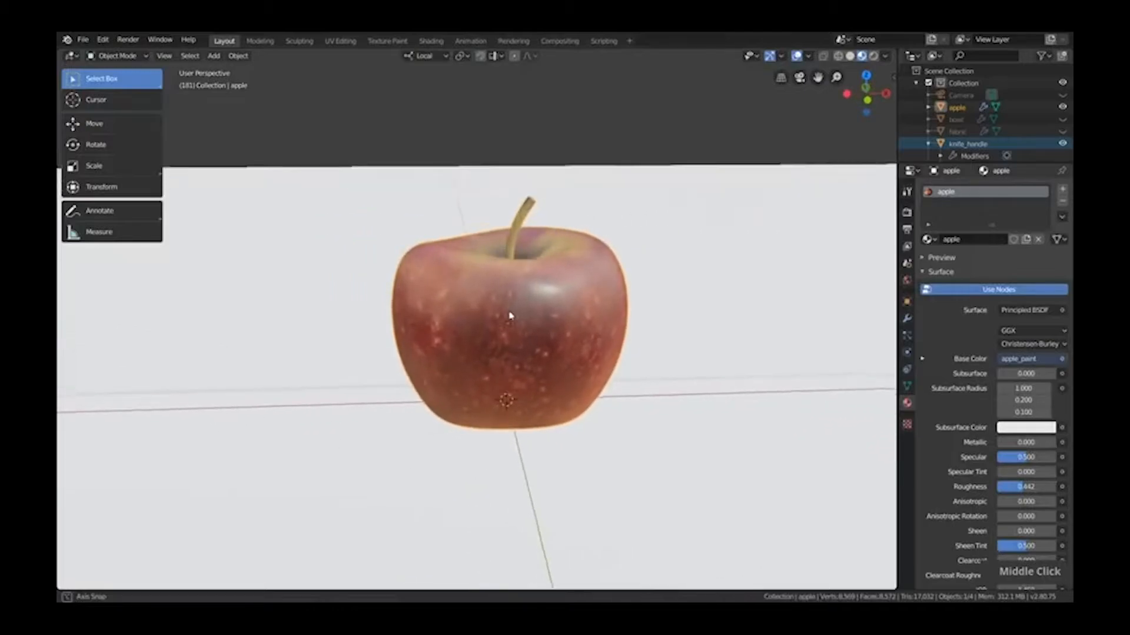
{"action": "middle_click_drag", "start_coordinate": [510, 316], "coordinate": [498, 317]}
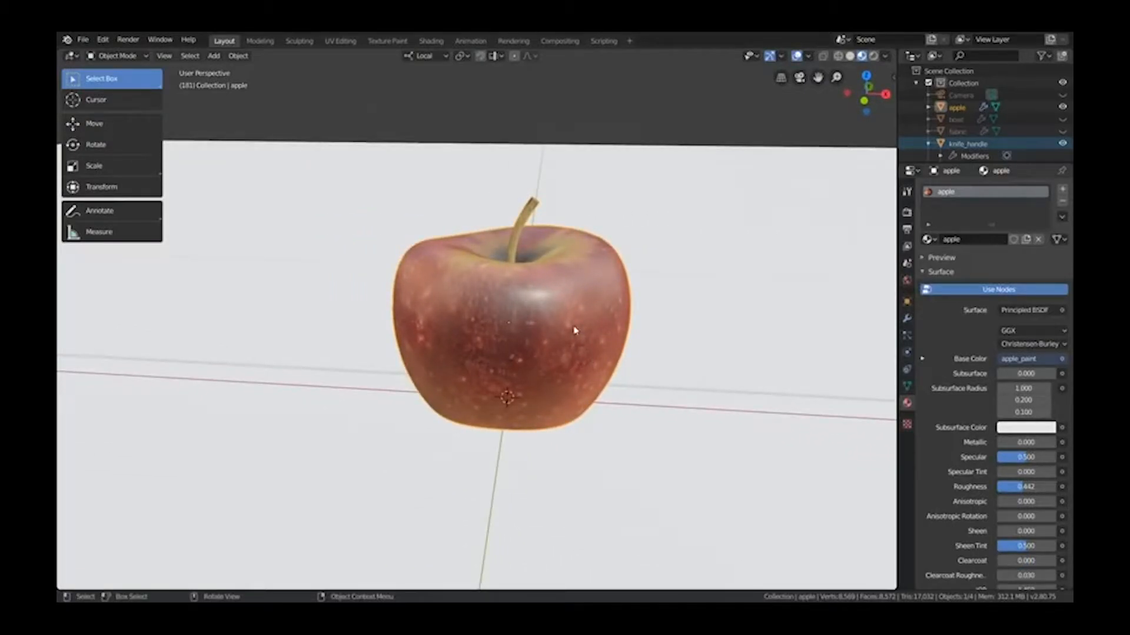
{"action": "middle_click_drag", "start_coordinate": [578, 328], "coordinate": [742, 451]}
{"action": "left_click_drag", "start_coordinate": [1016, 481], "coordinate": [1008, 481]}
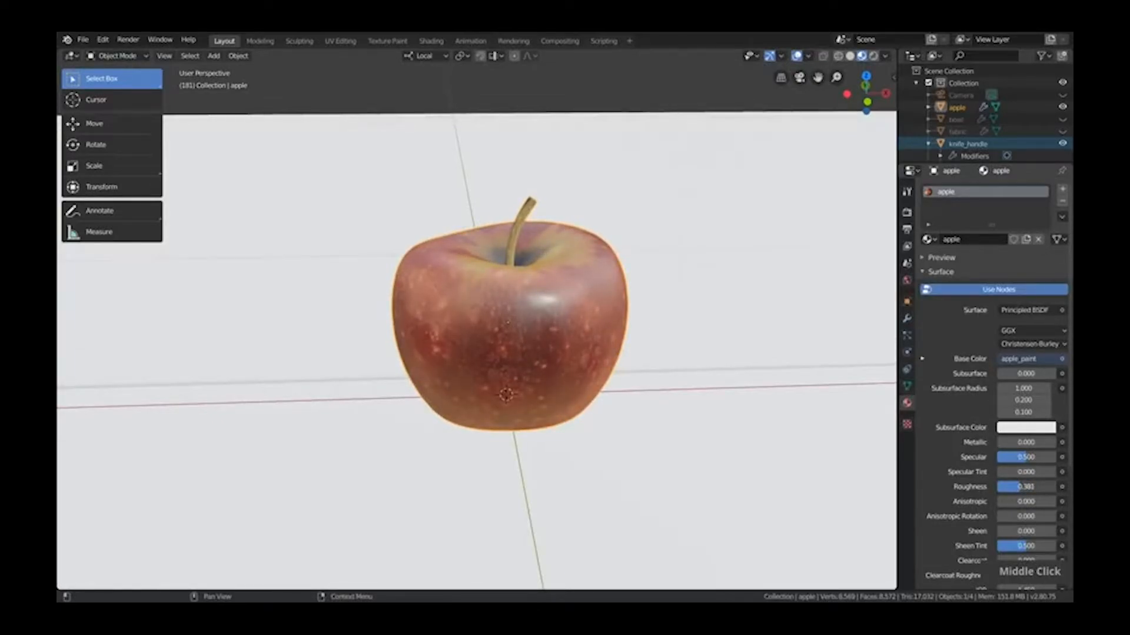
{"action": "left_click_drag", "start_coordinate": [1008, 487], "coordinate": [1003, 487]}
{"action": "scroll", "coordinate": [506, 301], "scroll_direction": "up", "scroll_amount": 1}
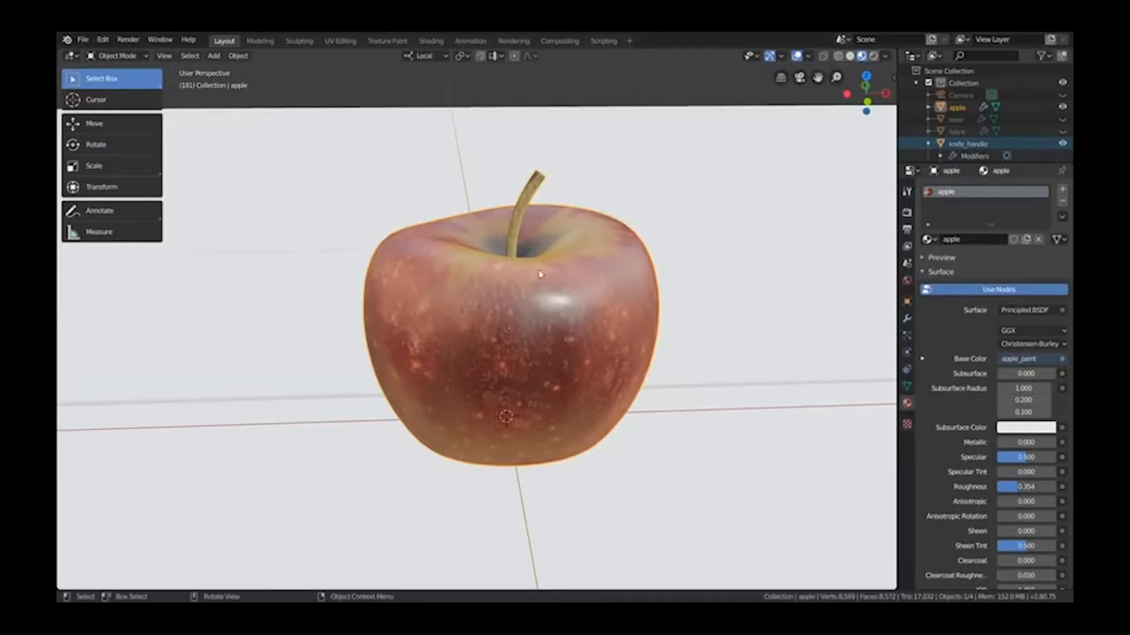
{"action": "scroll", "coordinate": [583, 283], "scroll_direction": "up", "scroll_amount": 2}
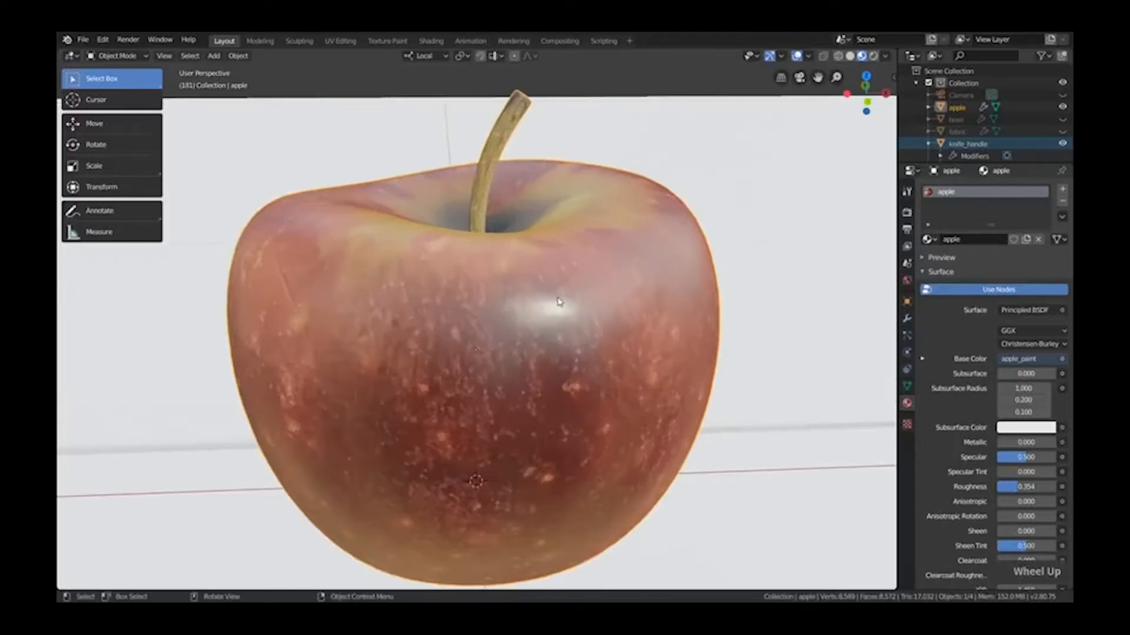
{"action": "middle_click_drag", "start_coordinate": [538, 327], "coordinate": [511, 326]}
{"action": "scroll", "coordinate": [506, 343], "scroll_direction": "down", "scroll_amount": 5}
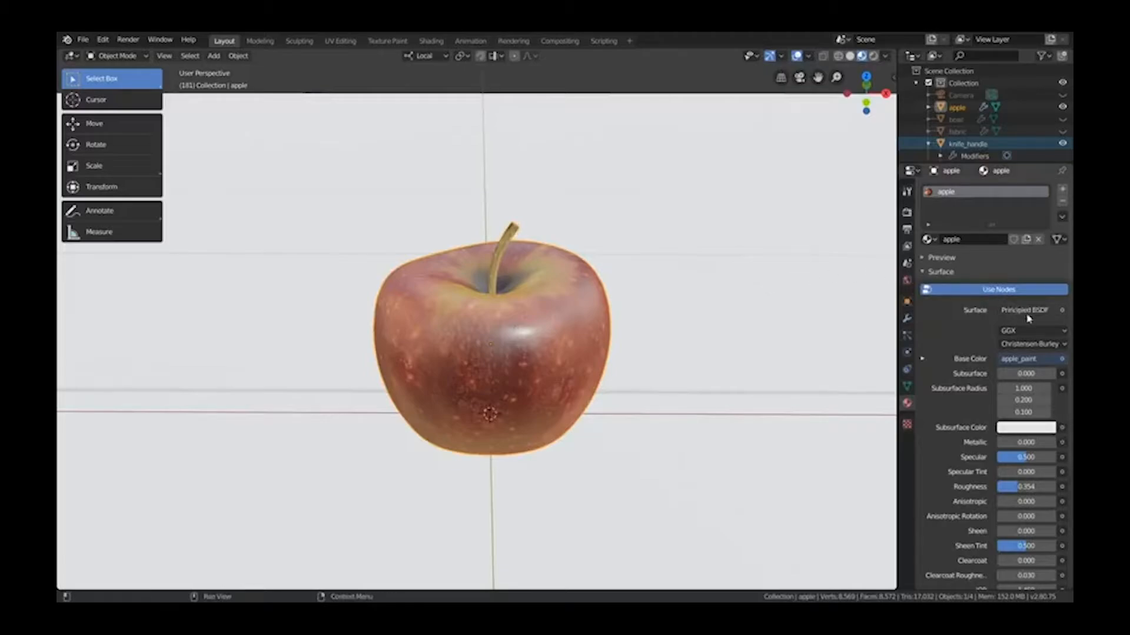
- Examine the apple material's remaining Principled BSDF properties and the input node options available for Metallic and Subsurface
{"action": "scroll", "coordinate": [994, 471], "scroll_direction": "down", "scroll_amount": 1}
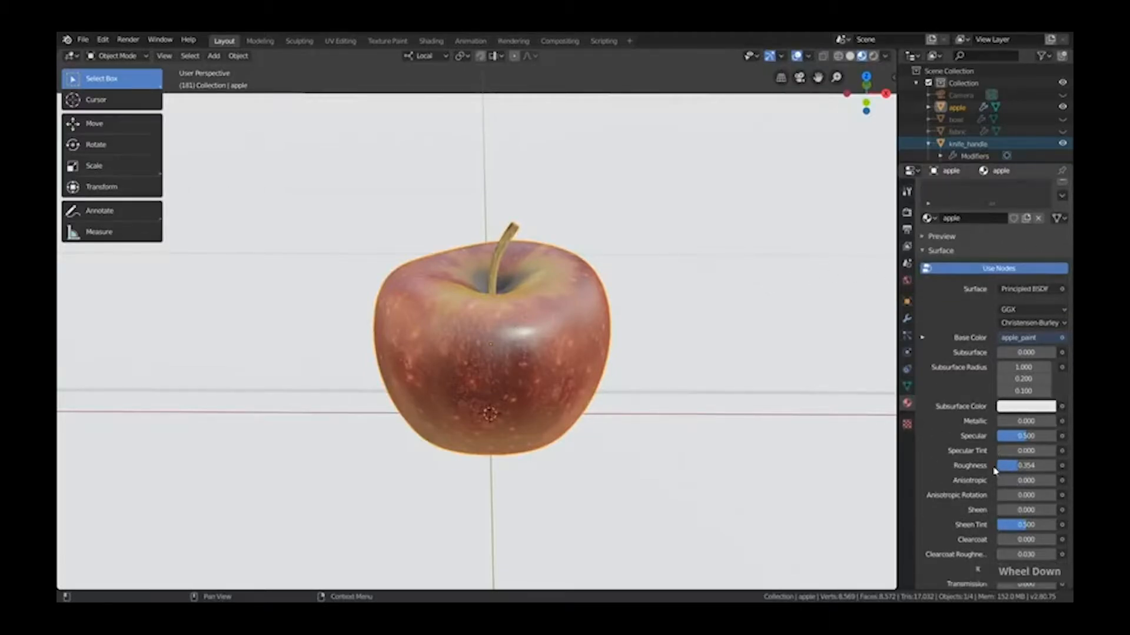
{"action": "scroll", "coordinate": [991, 465], "scroll_direction": "down", "scroll_amount": 5}
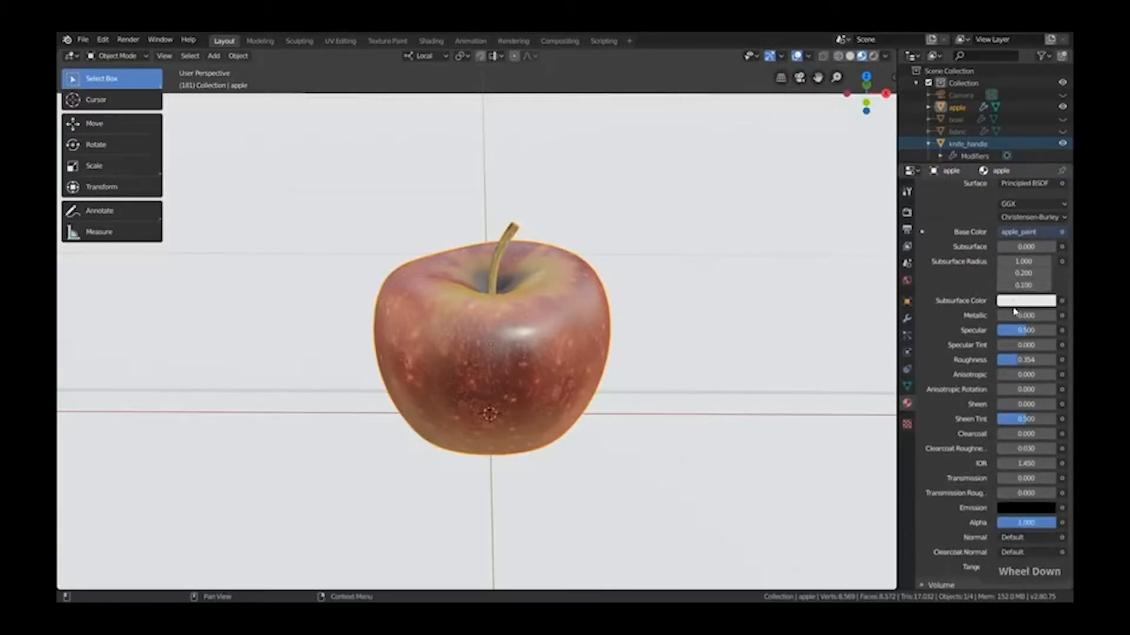
{"action": "left_click", "coordinate": [1061, 315]}
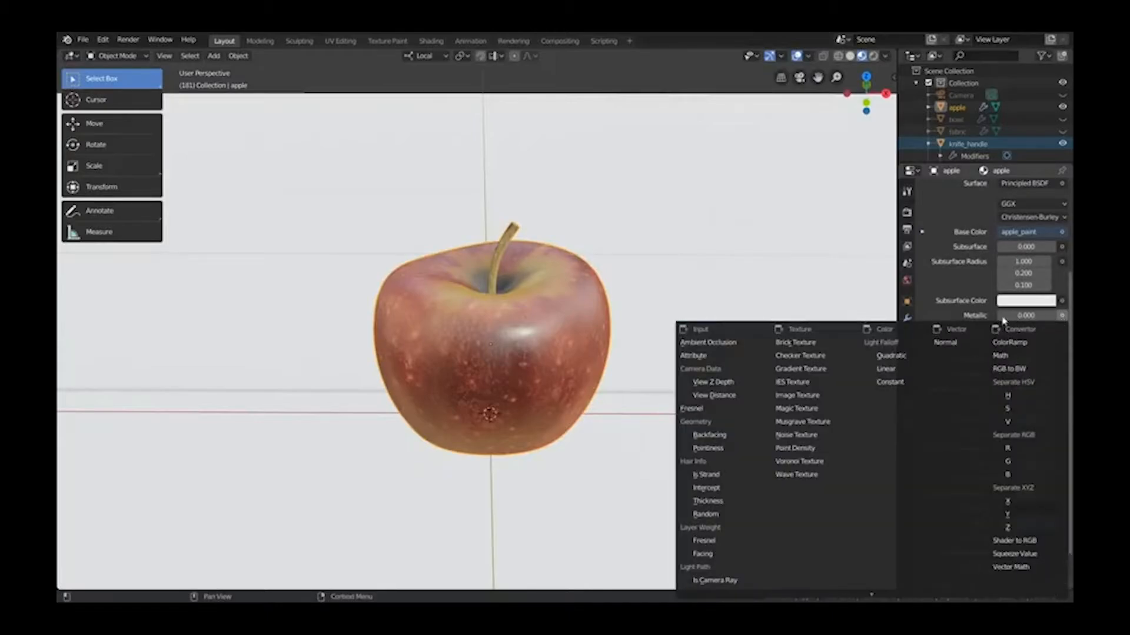
{"action": "left_click", "coordinate": [1061, 246]}
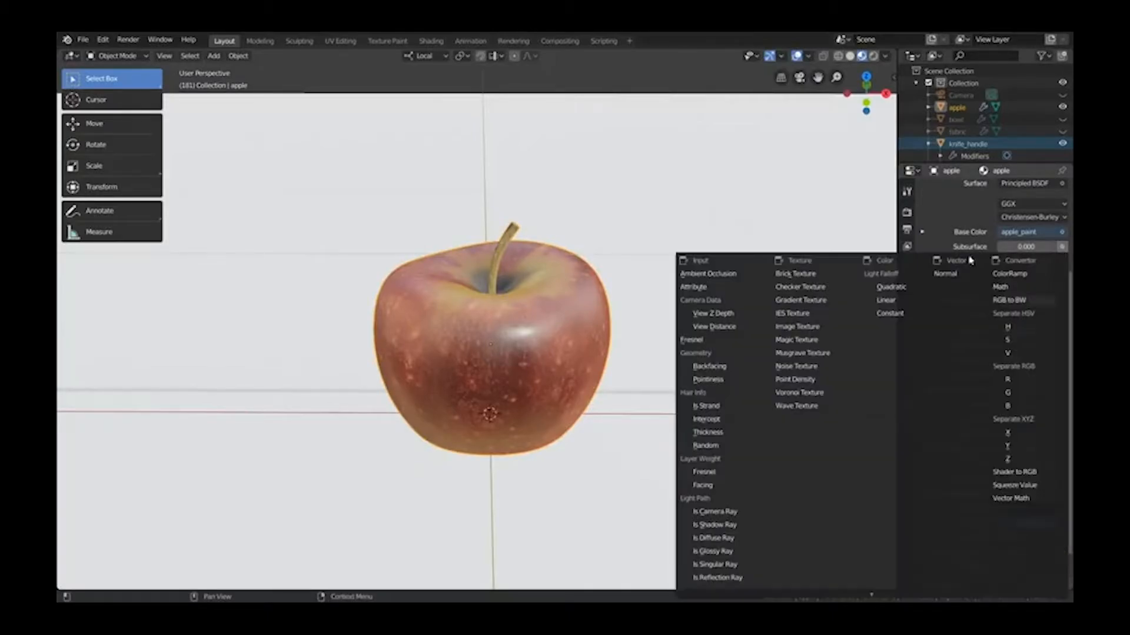
{"action": "scroll", "coordinate": [971, 353], "scroll_direction": "down", "scroll_amount": 3}
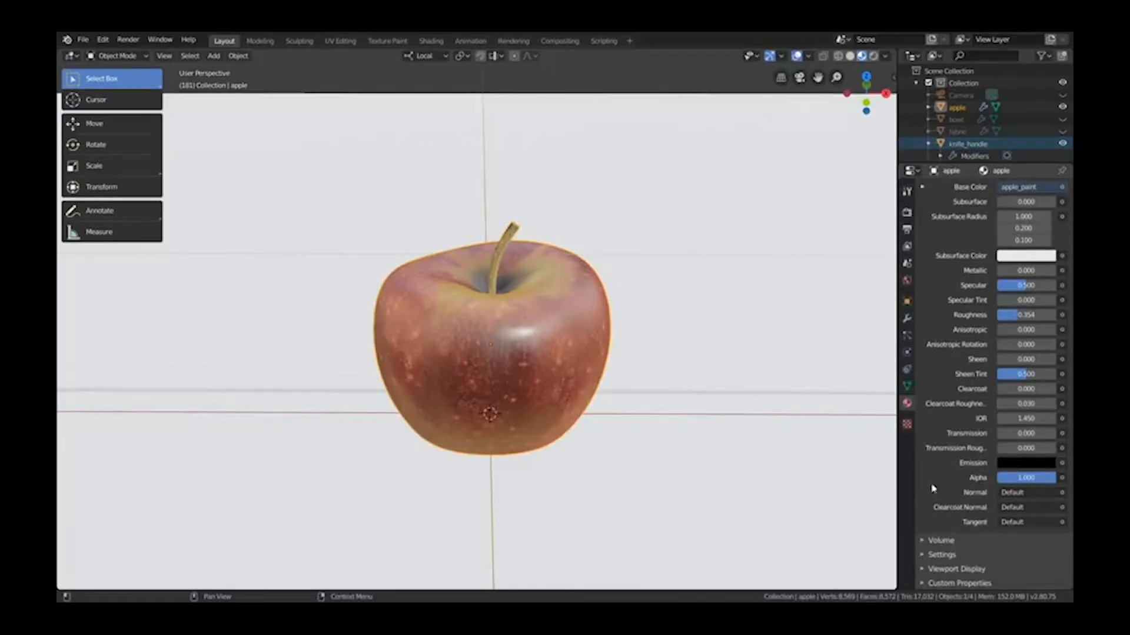
{"action": "scroll", "coordinate": [1008, 543], "scroll_direction": "up", "scroll_amount": 3}
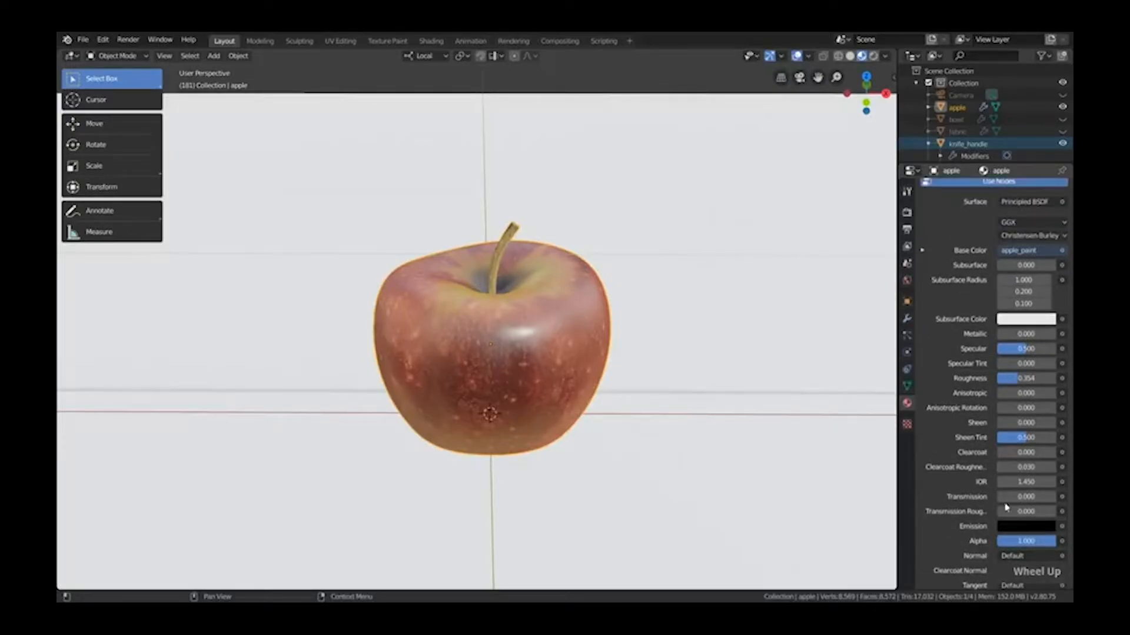
{"action": "scroll", "coordinate": [974, 329], "scroll_direction": "down", "scroll_amount": 3}
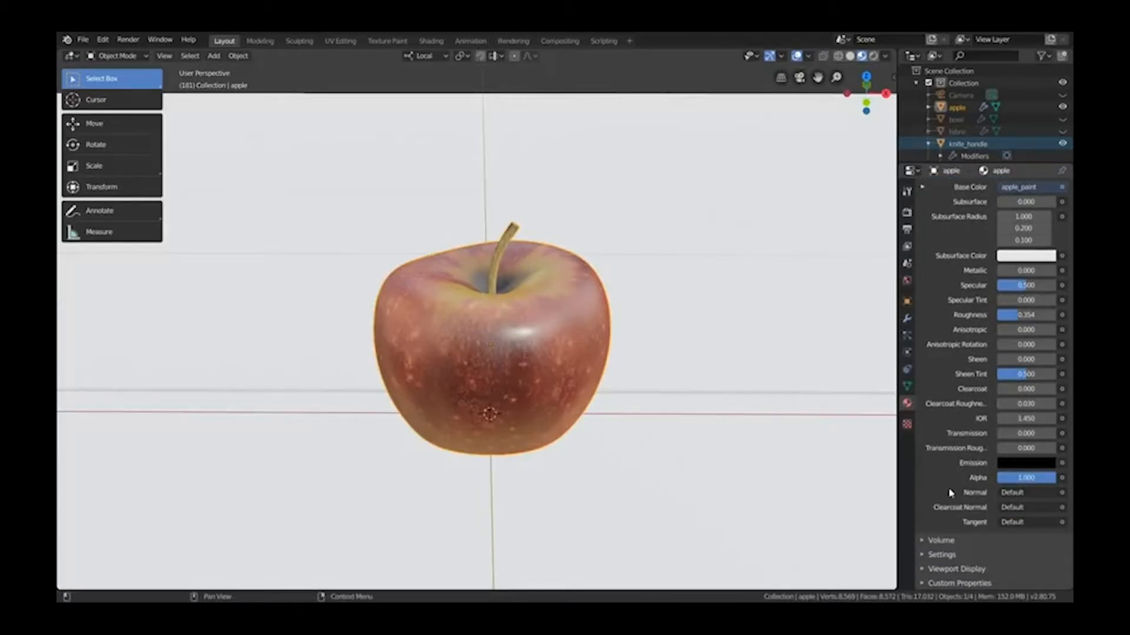
- Switch to the Shading workspace and frame the apple up close in the 3D view
{"action": "scroll", "coordinate": [955, 482], "scroll_direction": "up", "scroll_amount": 5}
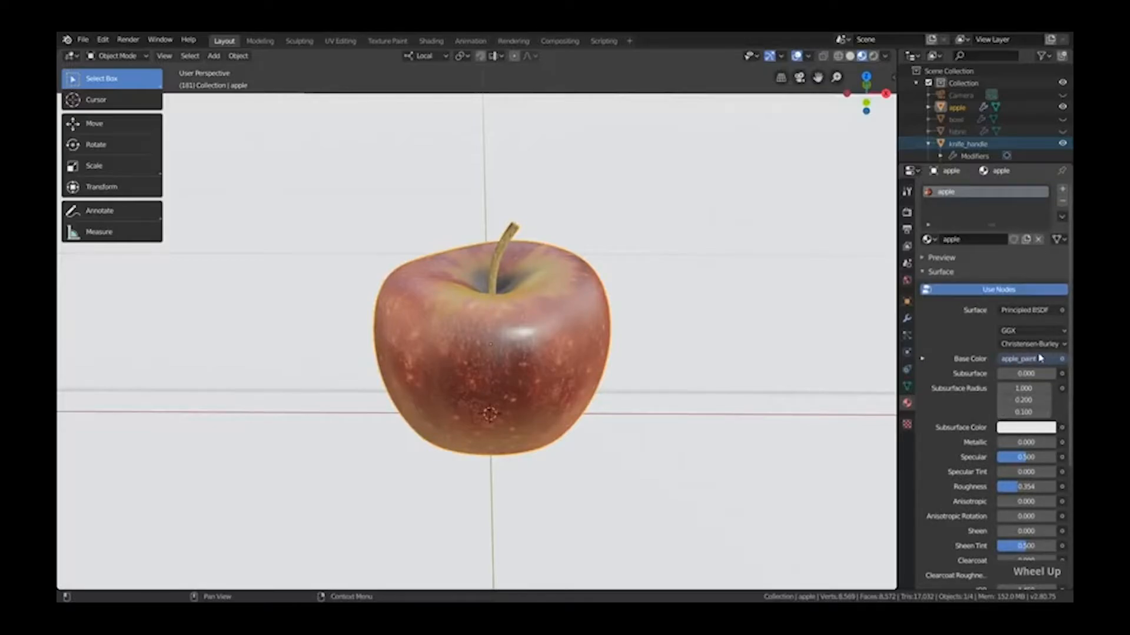
{"action": "scroll", "coordinate": [1039, 354], "scroll_direction": "down", "scroll_amount": 2}
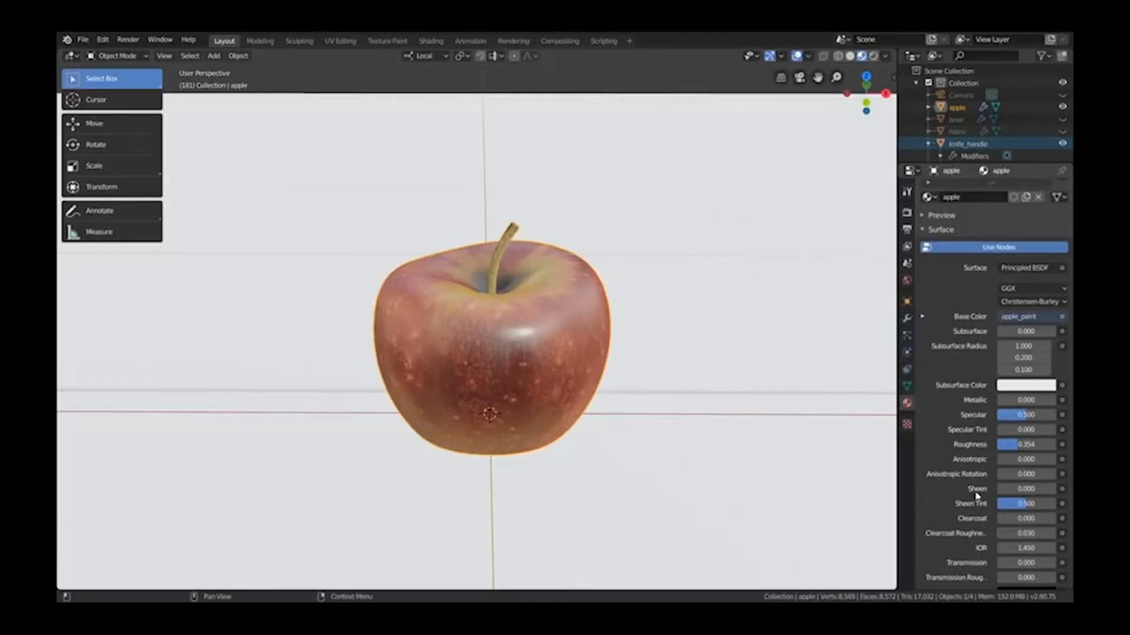
{"action": "left_click", "coordinate": [431, 41]}
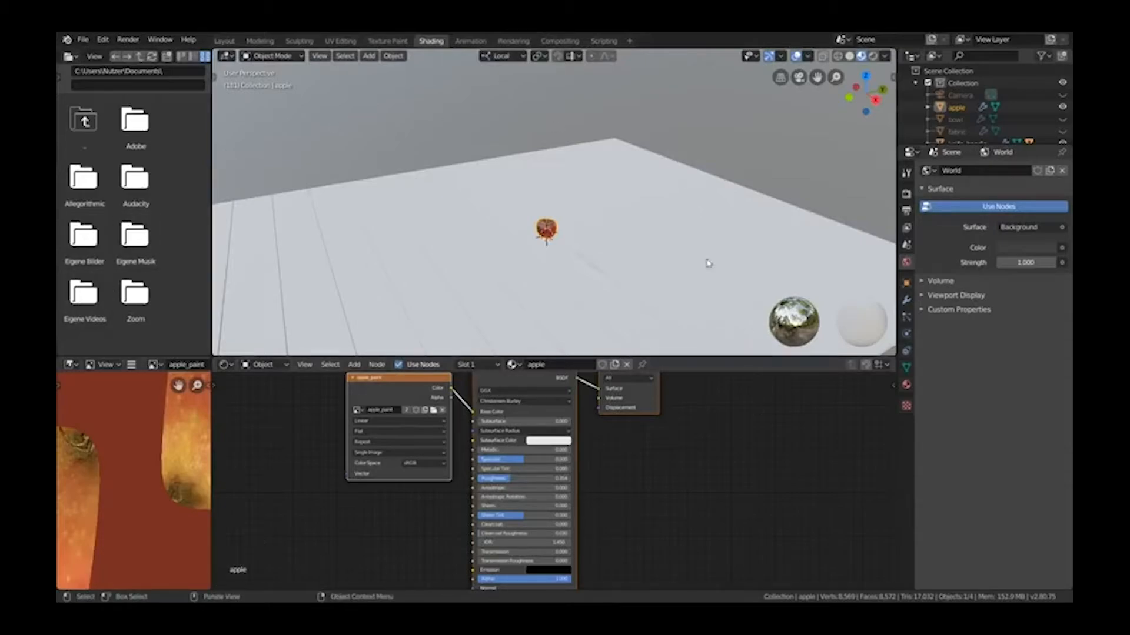
{"action": "scroll", "coordinate": [594, 237], "scroll_direction": "up", "scroll_amount": 8}
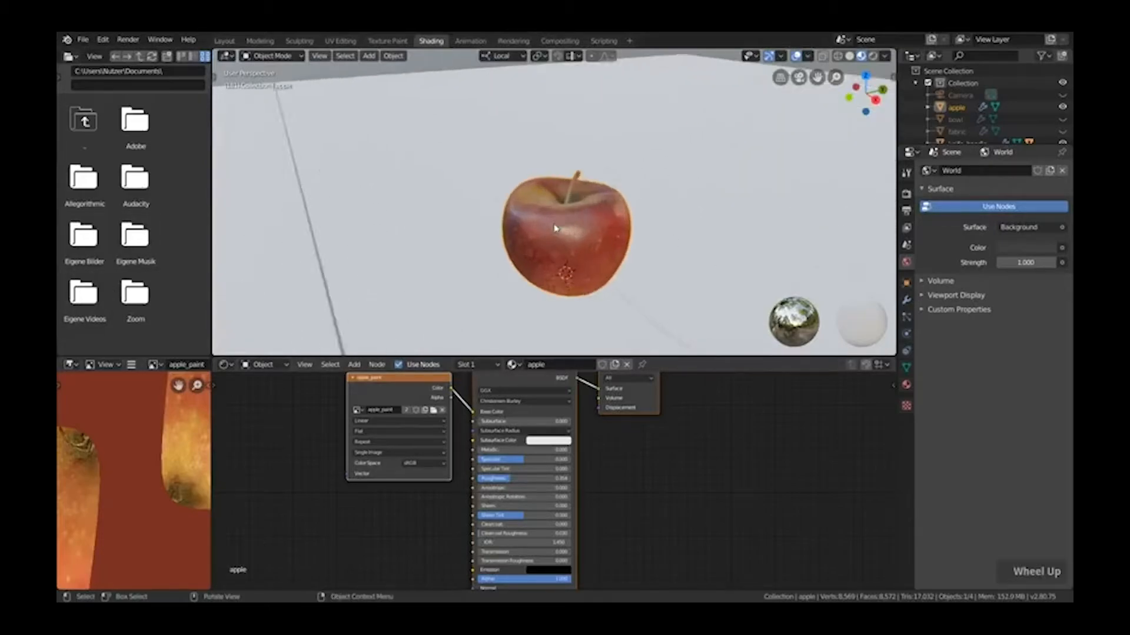
{"action": "mouse_move", "coordinate": [594, 237]}
{"action": "middle_mouse_down"}
{"action": "mouse_move", "coordinate": [635, 234]}
{"action": "mouse_move", "coordinate": [600, 248]}
{"action": "mouse_move", "coordinate": [621, 260]}
{"action": "mouse_move", "coordinate": [606, 264]}
{"action": "middle_mouse_up"}
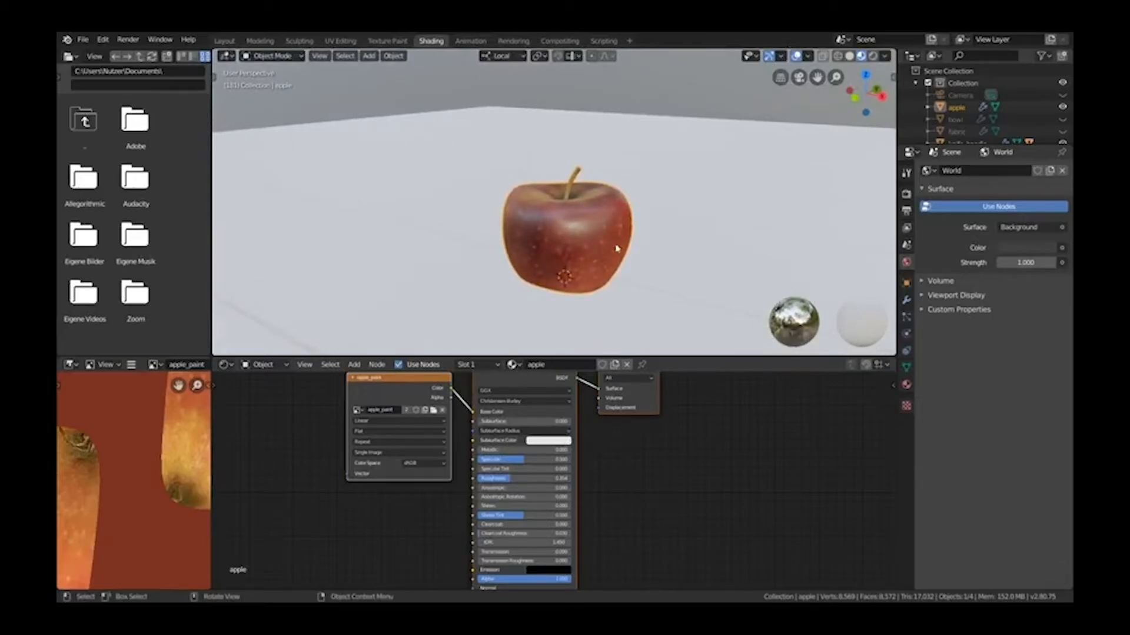
{"action": "middle_click_drag", "start_coordinate": [851, 342], "coordinate": [617, 246]}
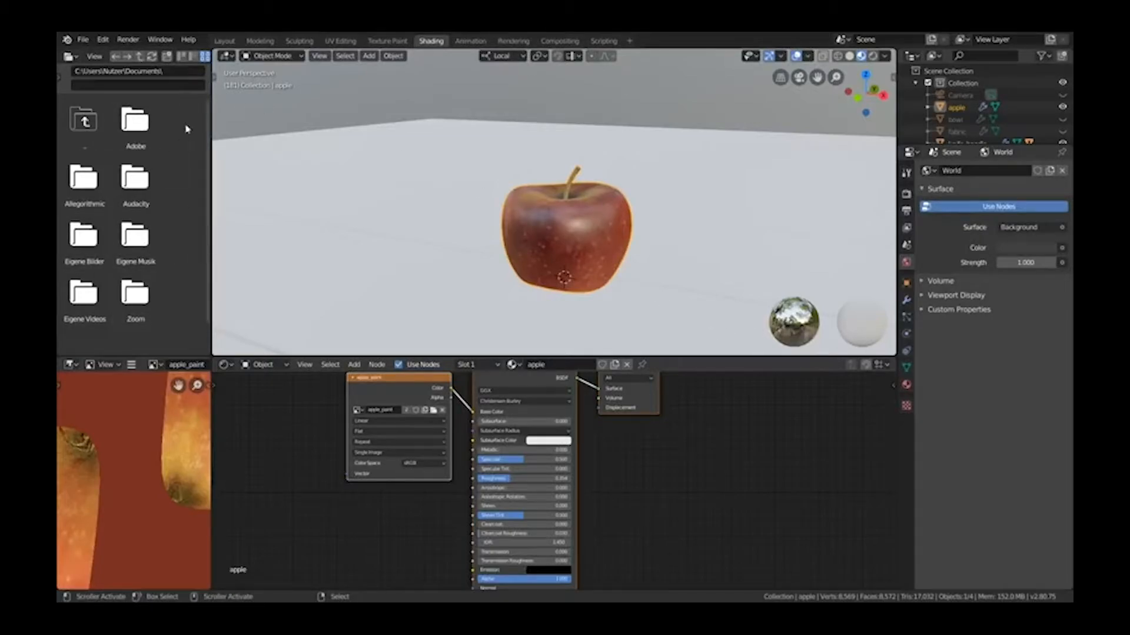
- Join the file browser area into the 3D viewport so the viewport takes over its space
{"action": "right_click", "coordinate": [211, 193]}
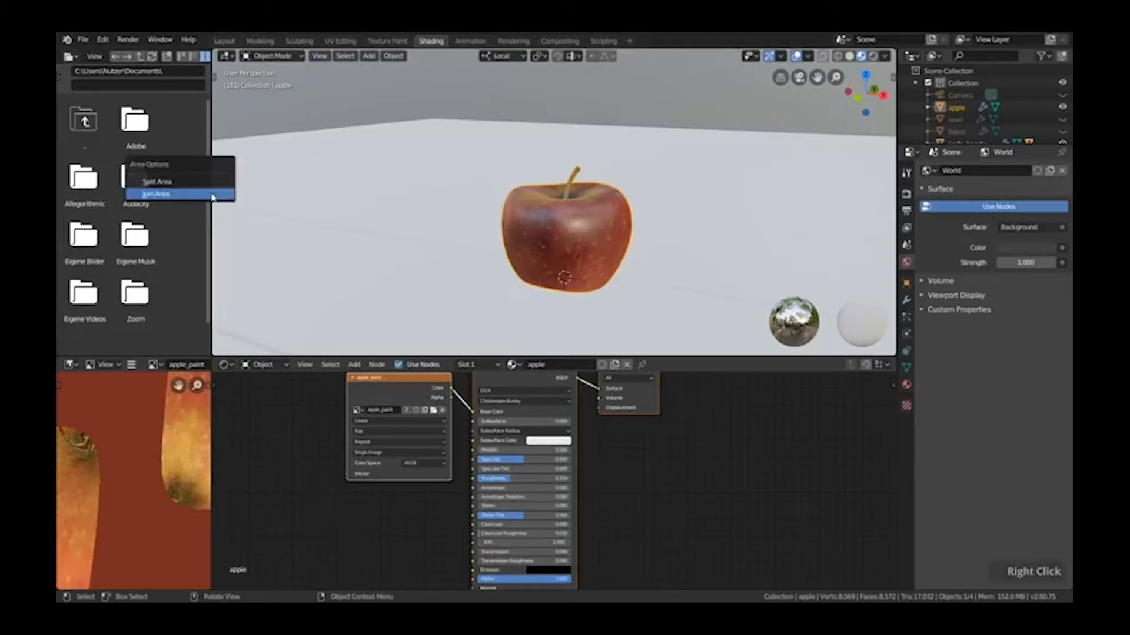
{"action": "left_click", "coordinate": [176, 194]}
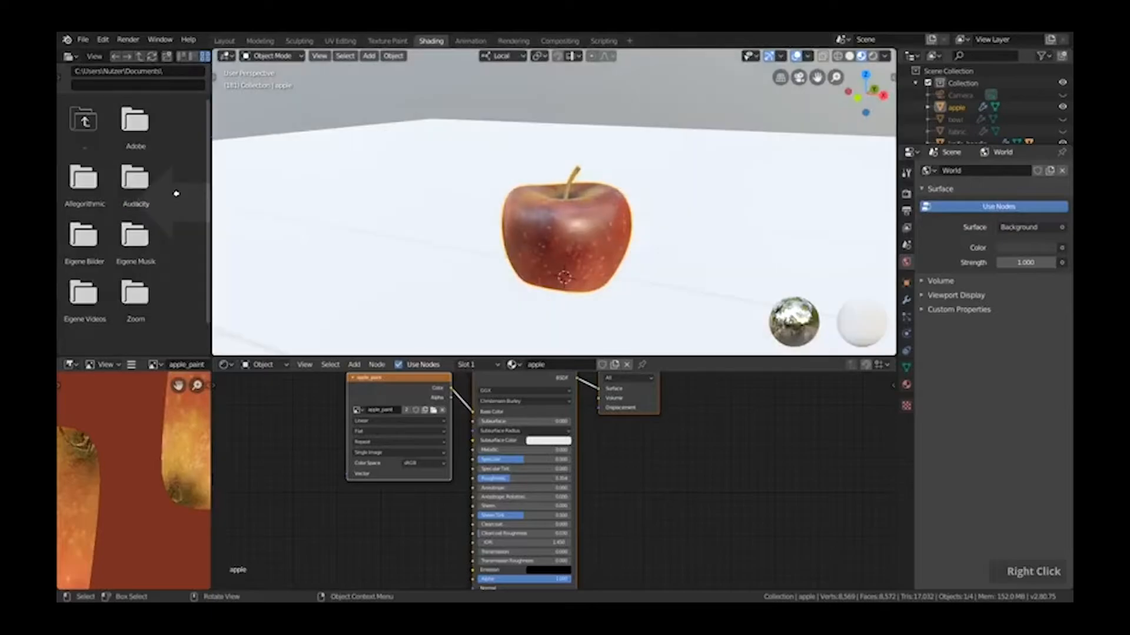
{"action": "left_click", "coordinate": [122, 191]}
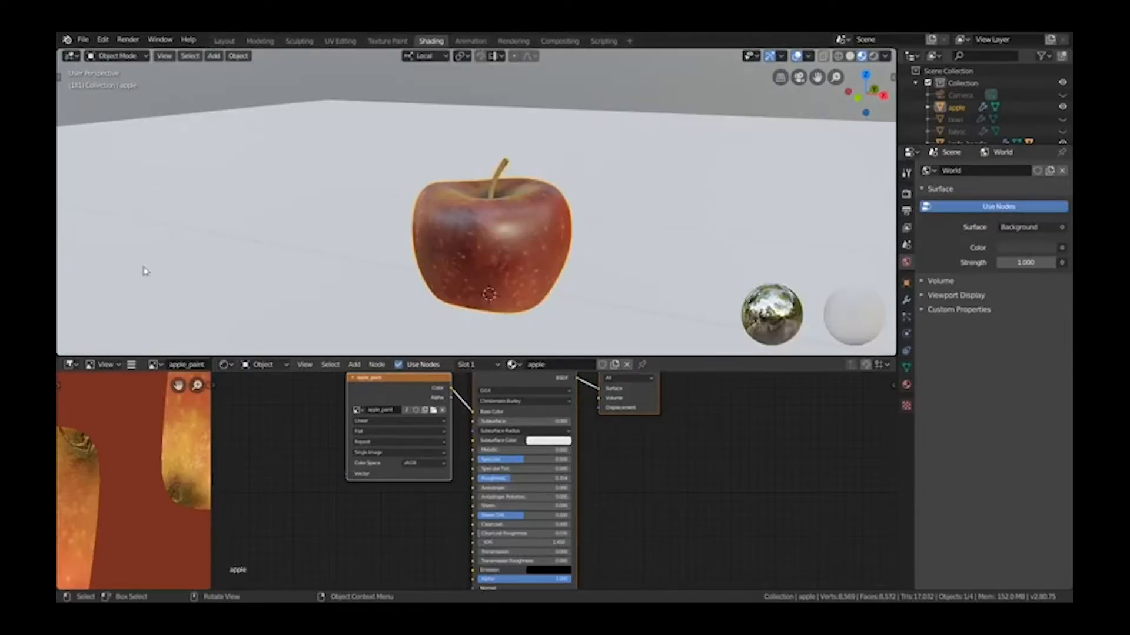
- View the whole apple_paint texture in the image editor, and join that area into the shader editor
{"action": "scroll", "coordinate": [144, 455], "scroll_direction": "down", "scroll_amount": 3}
{"action": "scroll", "coordinate": [145, 454], "scroll_direction": "down", "scroll_amount": 3}
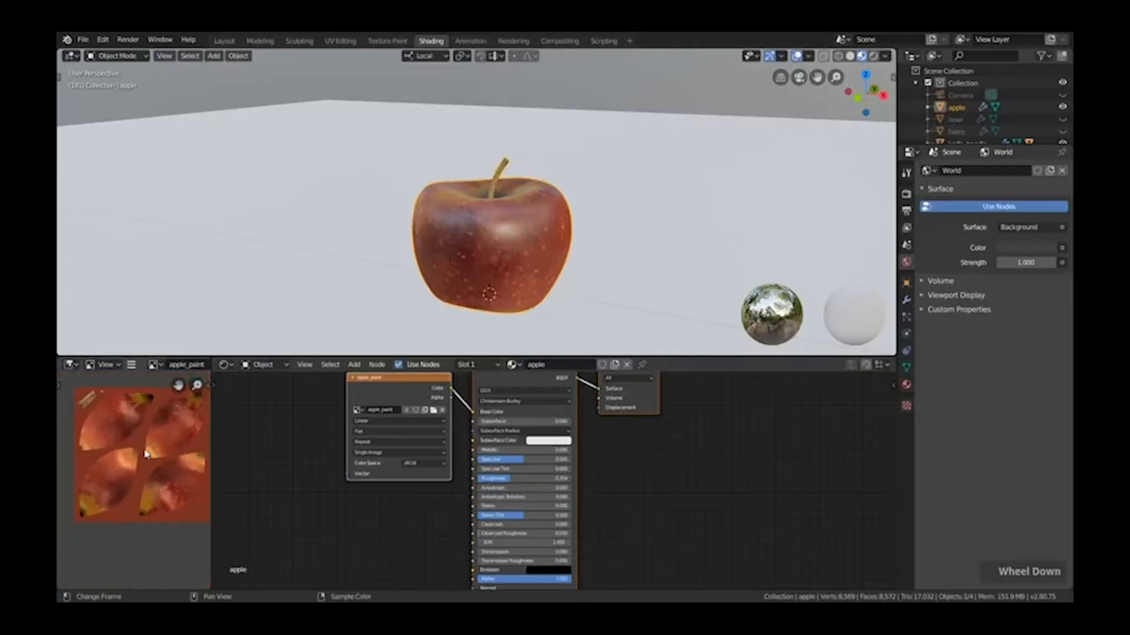
{"action": "middle_click_drag", "start_coordinate": [161, 438], "coordinate": [152, 449]}
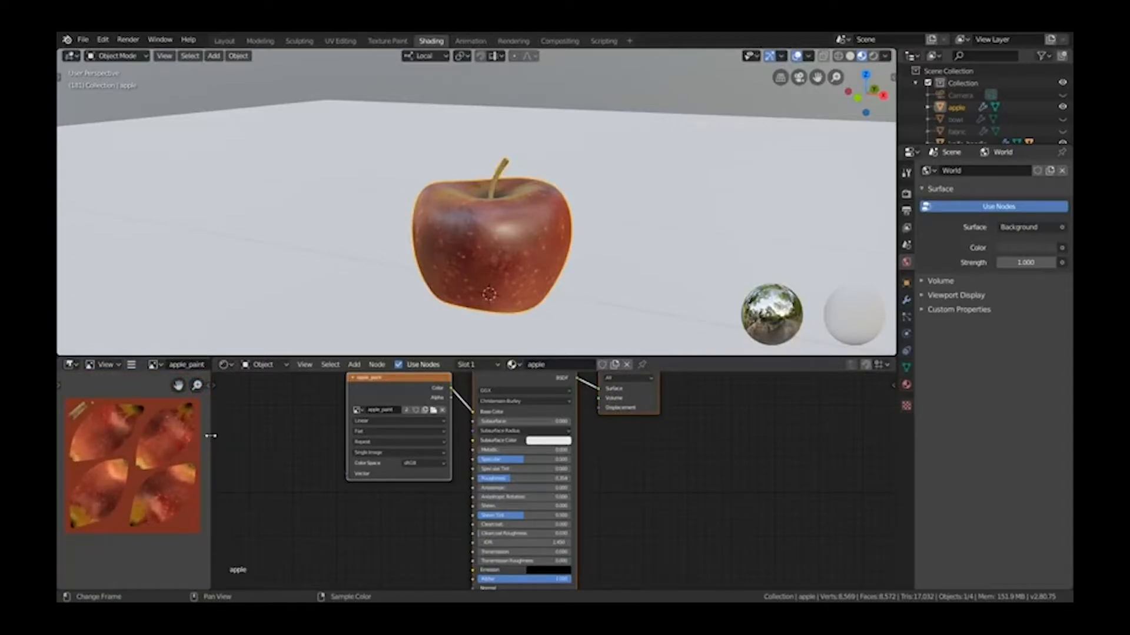
{"action": "right_click", "coordinate": [211, 440]}
{"action": "left_click", "coordinate": [210, 435]}
{"action": "left_click", "coordinate": [151, 447]}
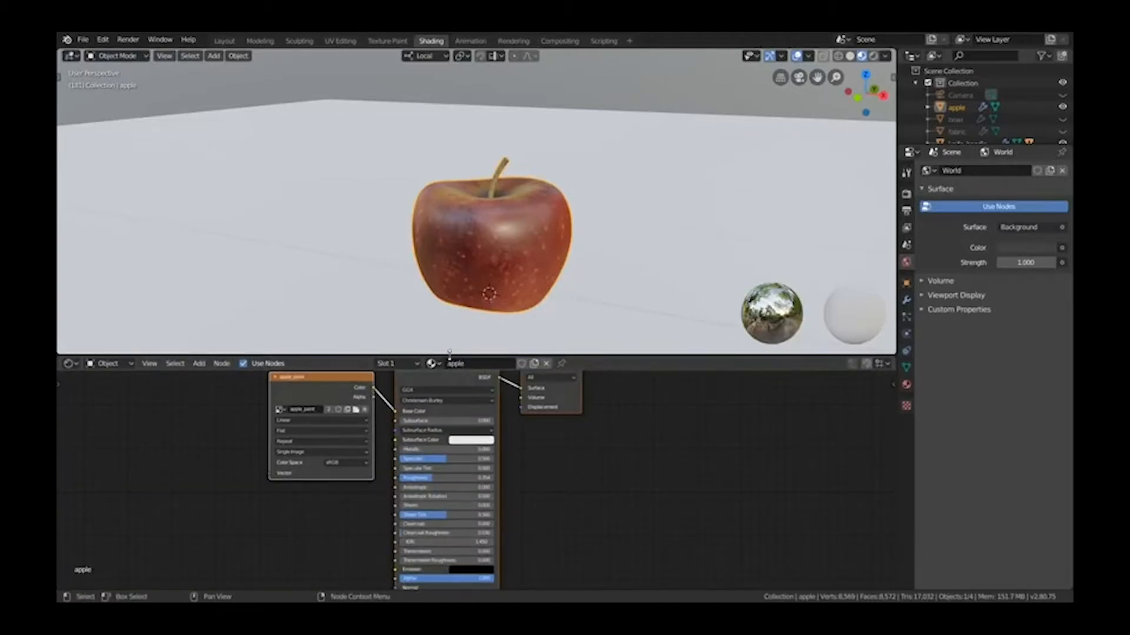
- Enlarge the shader editor to fit the apple's node tree and choose Shader Editor as its editor type
{"action": "left_click_drag", "start_coordinate": [449, 357], "coordinate": [450, 288]}
{"action": "scroll", "coordinate": [451, 459], "scroll_direction": "down", "scroll_amount": 1}
{"action": "middle_click_drag", "start_coordinate": [393, 462], "coordinate": [446, 459]}
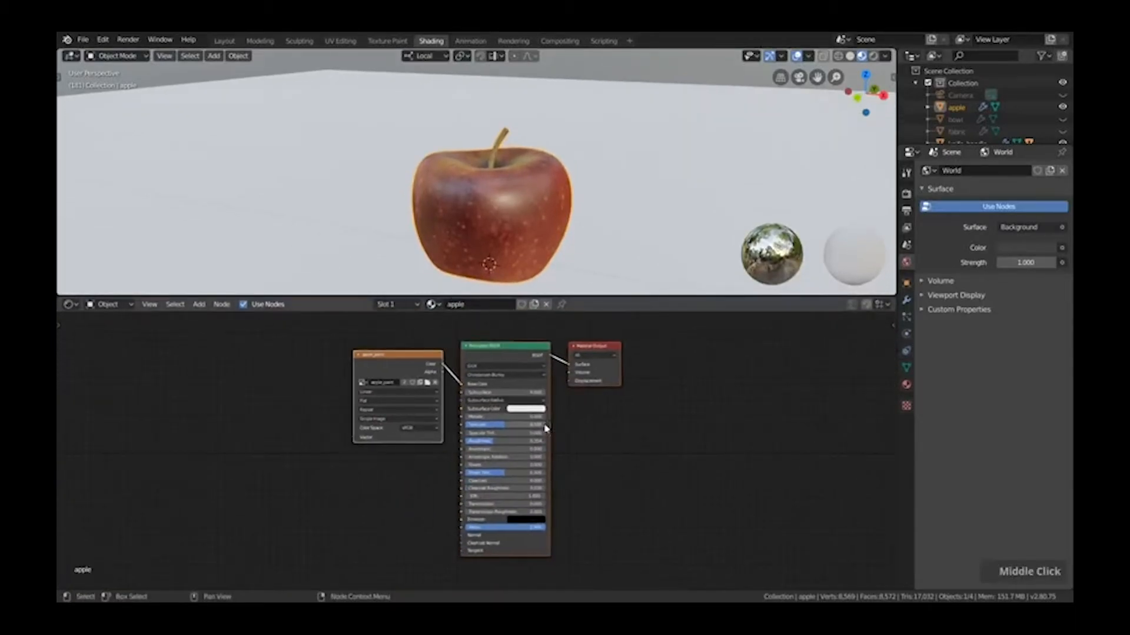
{"action": "left_click", "coordinate": [70, 304]}
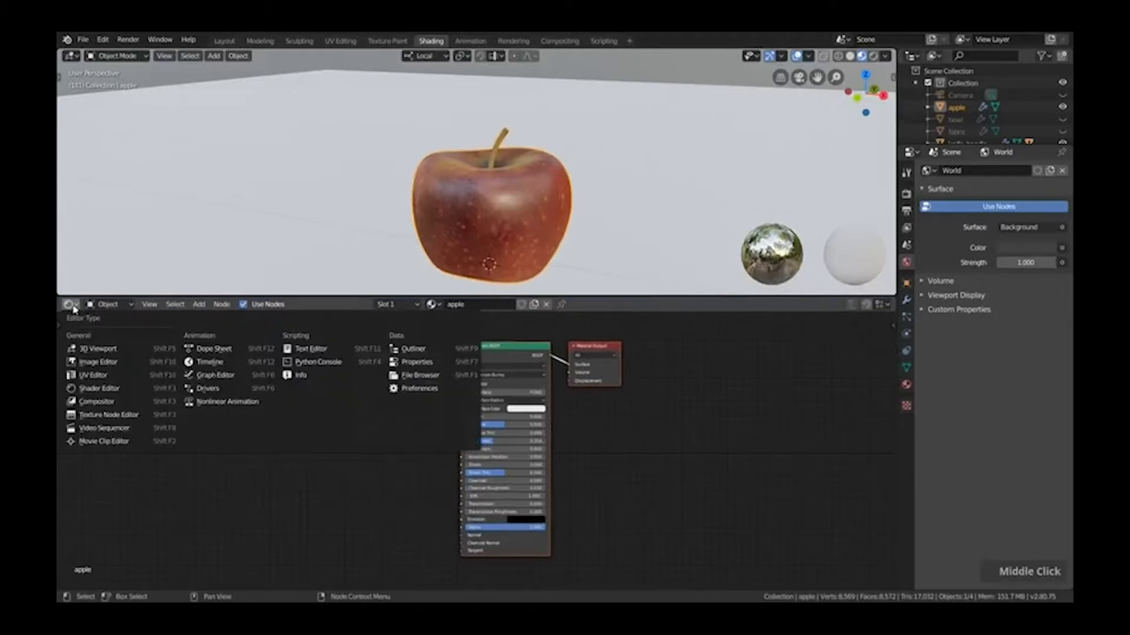
{"action": "left_click", "coordinate": [111, 393]}
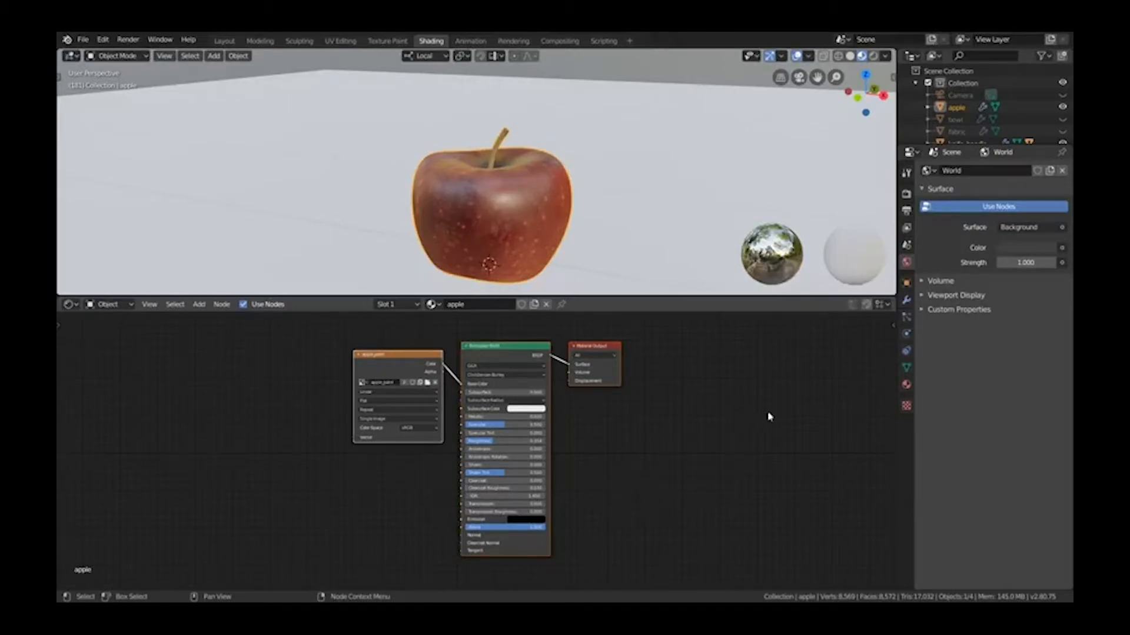
- Show the apple's material properties and set its roughness to 0.372
{"action": "left_click", "coordinate": [913, 386]}
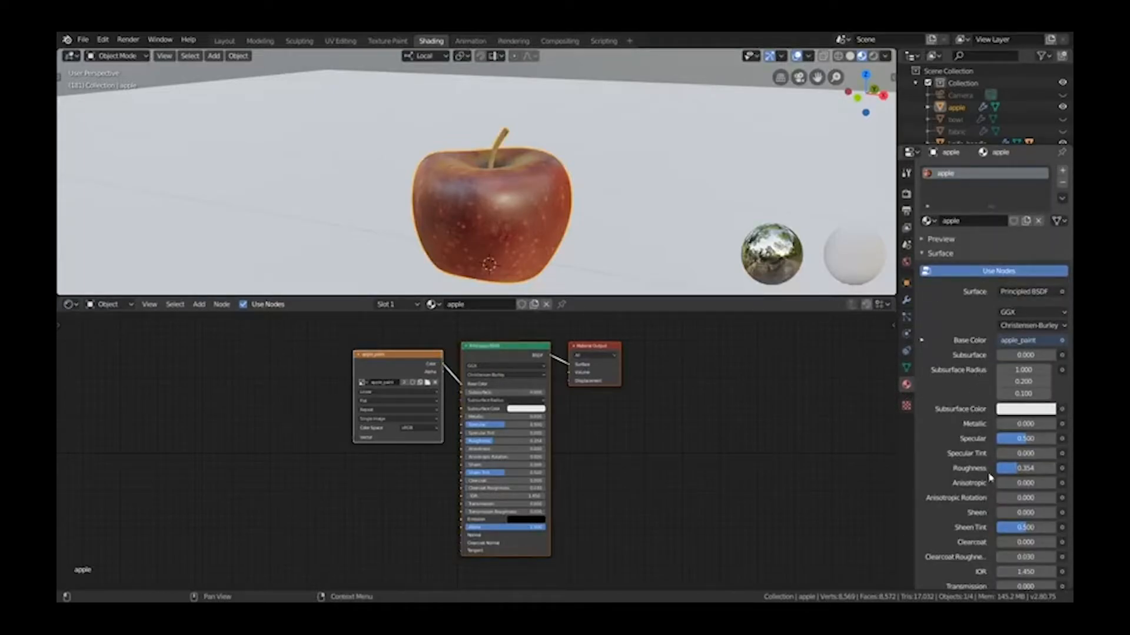
{"action": "mouse_move", "coordinate": [1010, 469]}
{"action": "left_mouse_down"}
{"action": "mouse_move", "coordinate": [1029, 470]}
{"action": "mouse_move", "coordinate": [998, 470]}
{"action": "mouse_move", "coordinate": [1020, 471]}
{"action": "left_mouse_up"}
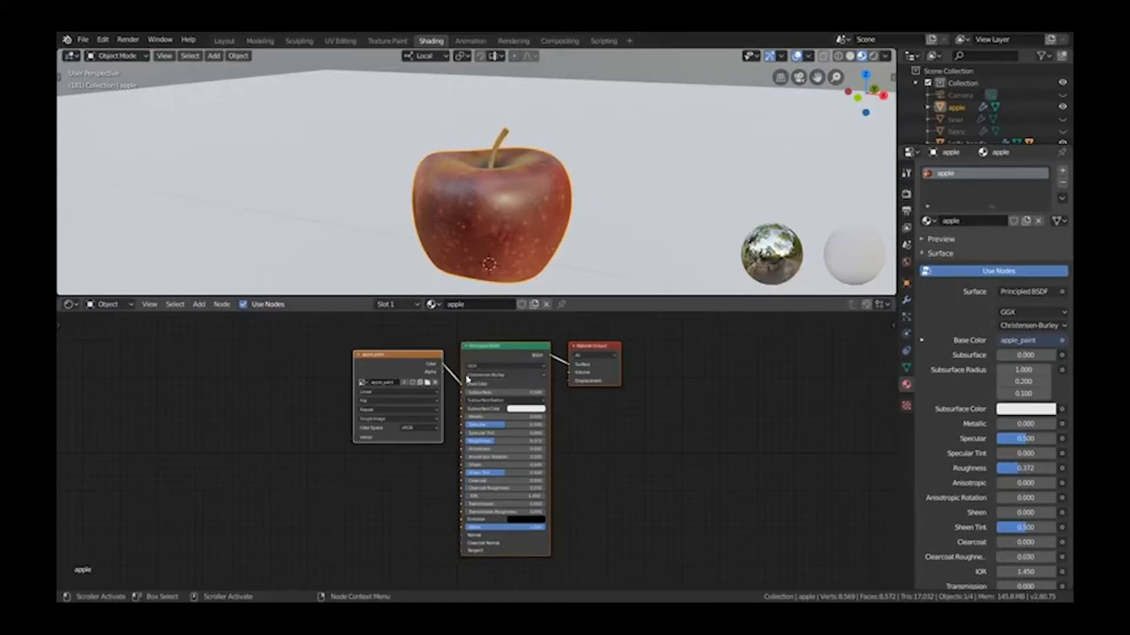
- Move the apple_paint image node well away from the Principled BSDF node to expose their connection
{"action": "left_click_drag", "start_coordinate": [409, 366], "coordinate": [416, 363]}
{"action": "left_click", "coordinate": [297, 371]}
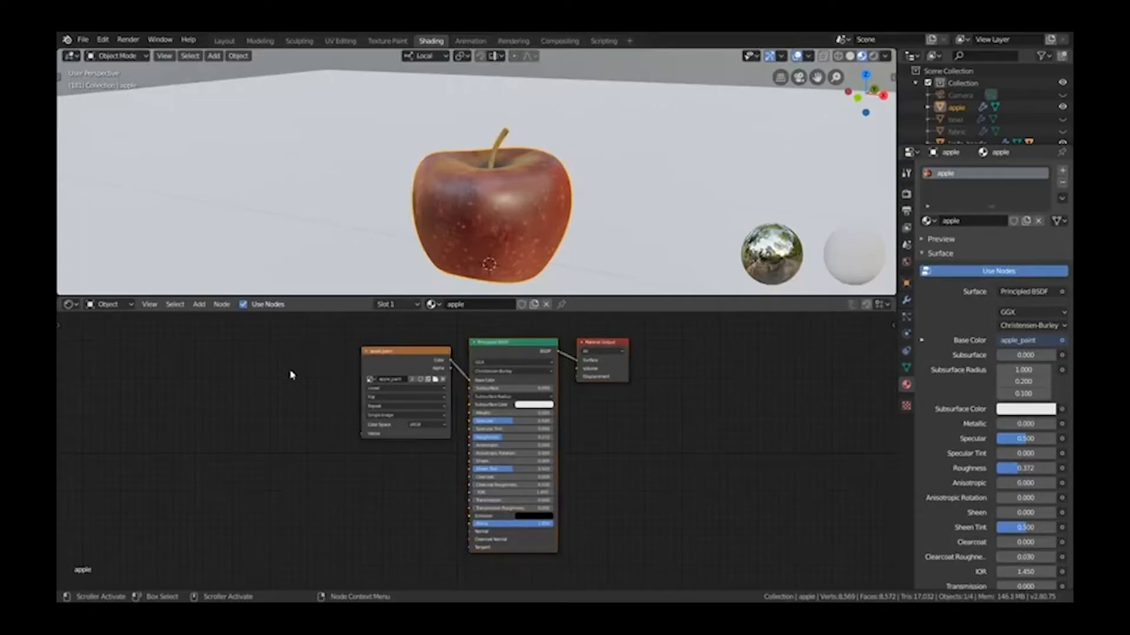
{"action": "left_click_drag", "start_coordinate": [396, 365], "coordinate": [287, 373]}
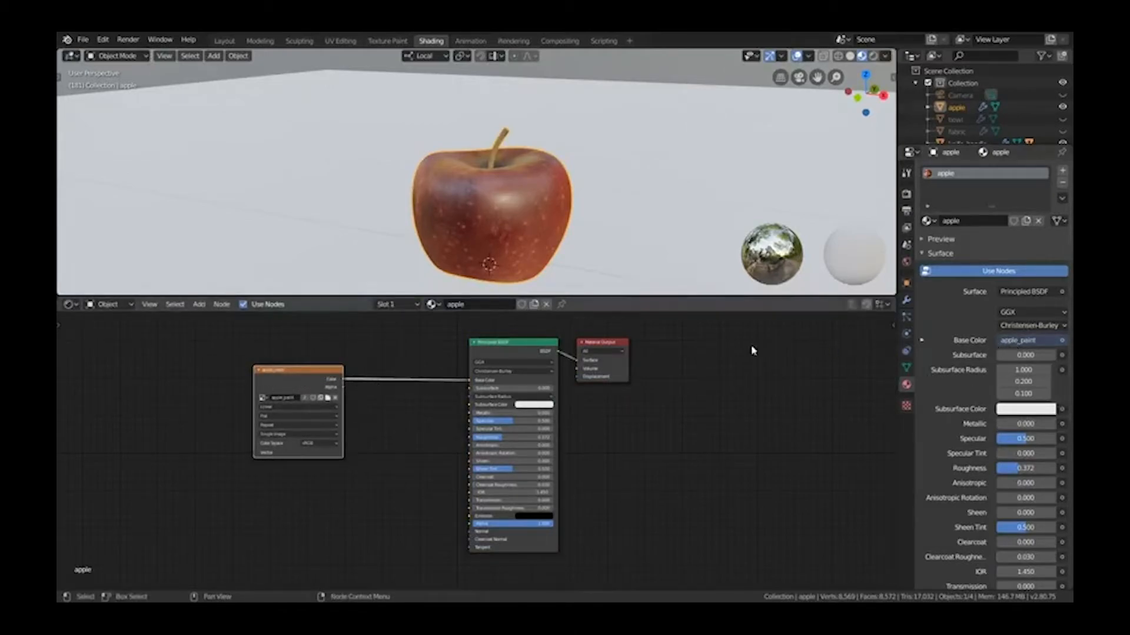
{"action": "scroll", "coordinate": [304, 394], "scroll_direction": "up", "scroll_amount": 2}
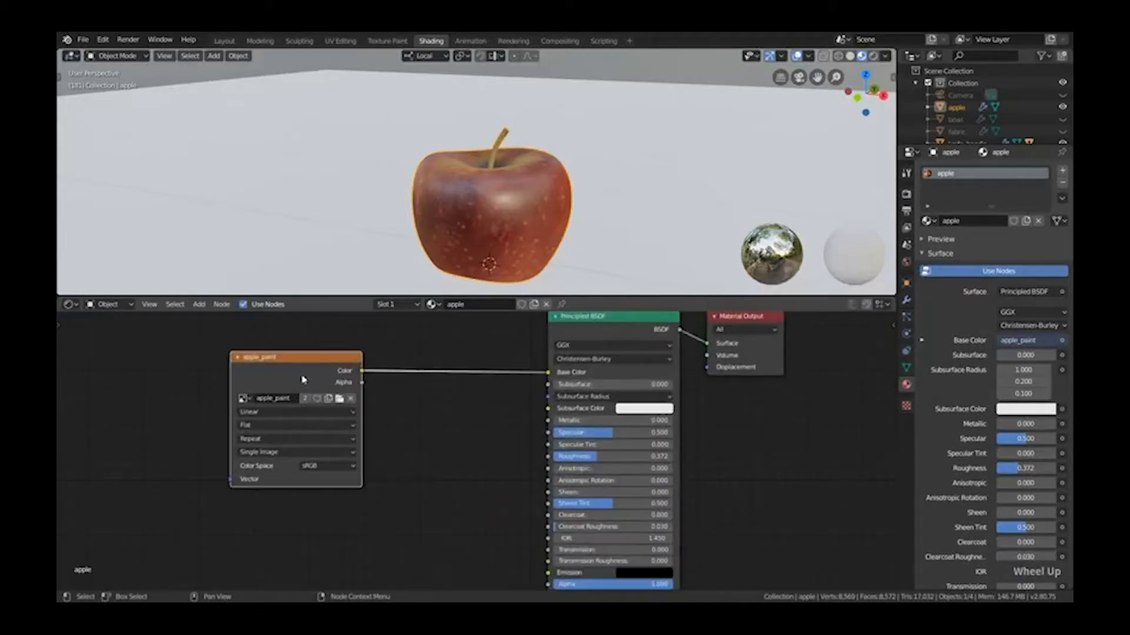
{"action": "left_click_drag", "start_coordinate": [303, 380], "coordinate": [295, 377]}
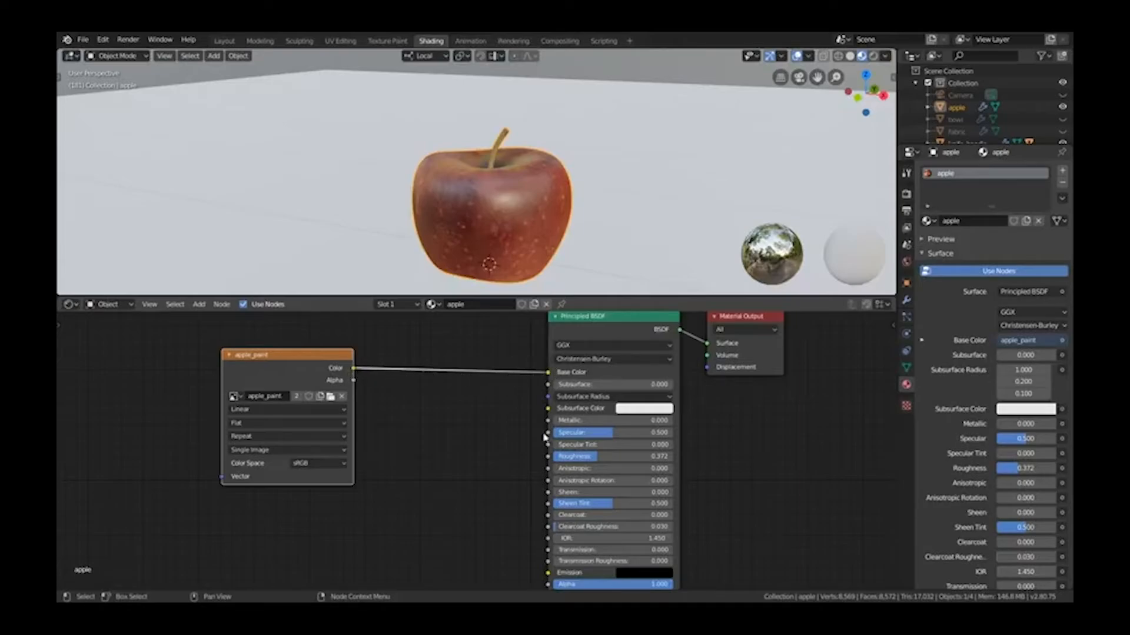
- Rearrange the apple_paint, Principled BSDF and Material Output nodes with clear gaps so each link is readable
{"action": "middle_click_drag", "start_coordinate": [539, 372], "coordinate": [518, 393]}
{"action": "left_click_drag", "start_coordinate": [568, 356], "coordinate": [509, 340]}
{"action": "scroll", "coordinate": [507, 347], "scroll_direction": "down", "scroll_amount": 2}
{"action": "mouse_move", "coordinate": [281, 374]}
{"action": "left_mouse_down"}
{"action": "mouse_move", "coordinate": [279, 393]}
{"action": "mouse_move", "coordinate": [298, 383]}
{"action": "left_mouse_up"}
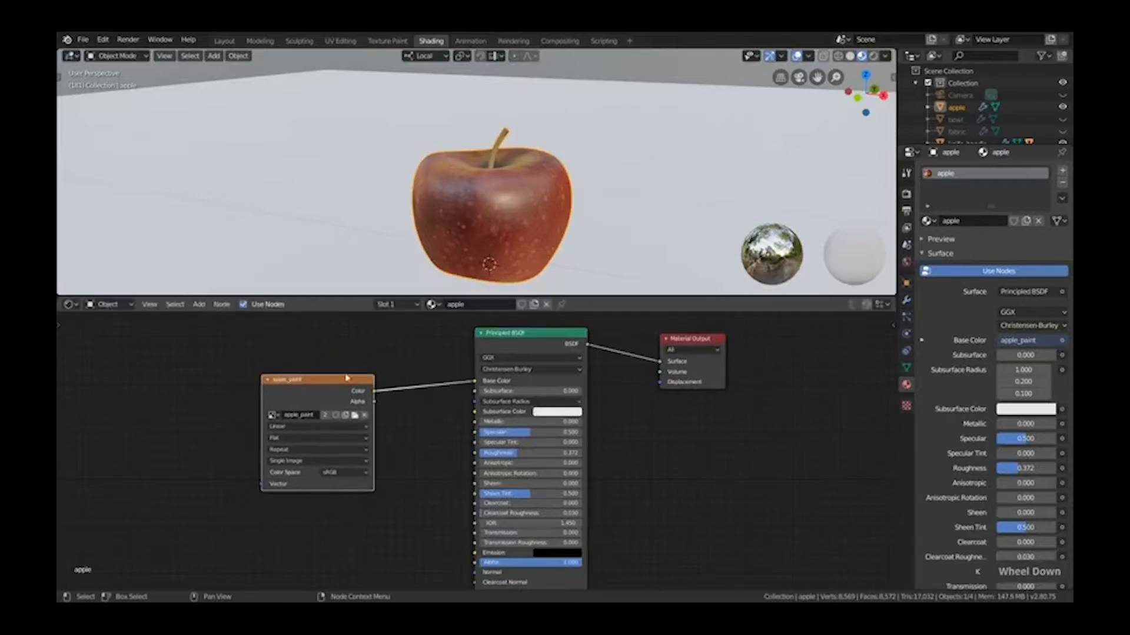
{"action": "left_click_drag", "start_coordinate": [547, 348], "coordinate": [516, 357]}
{"action": "scroll", "coordinate": [516, 358], "scroll_direction": "up", "scroll_amount": 2}
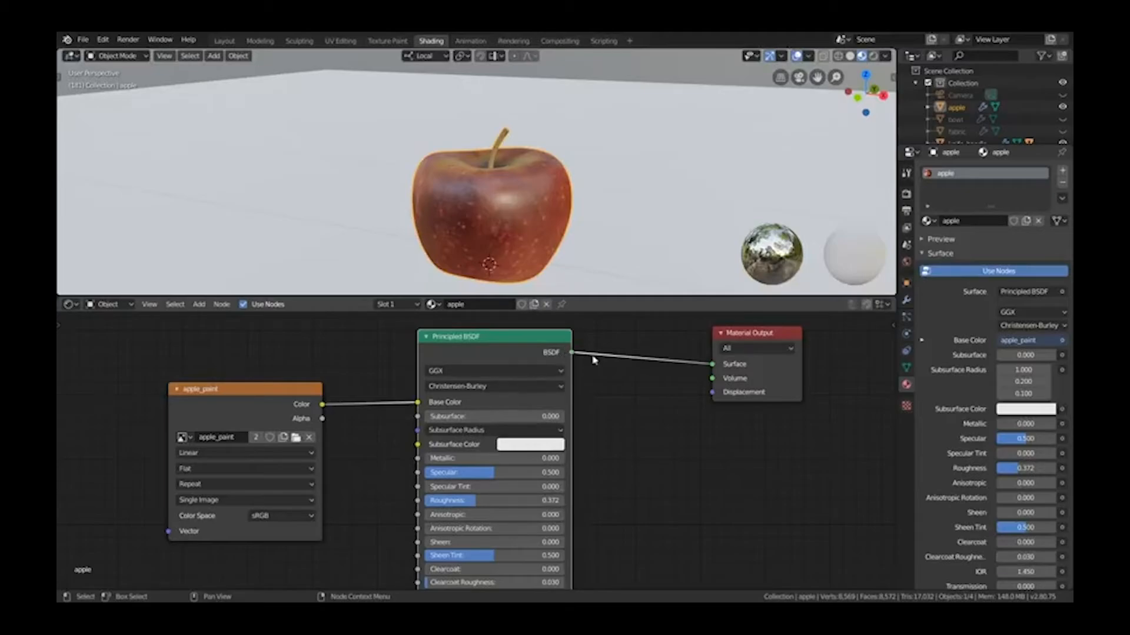
{"action": "left_click_drag", "start_coordinate": [759, 333], "coordinate": [763, 348]}
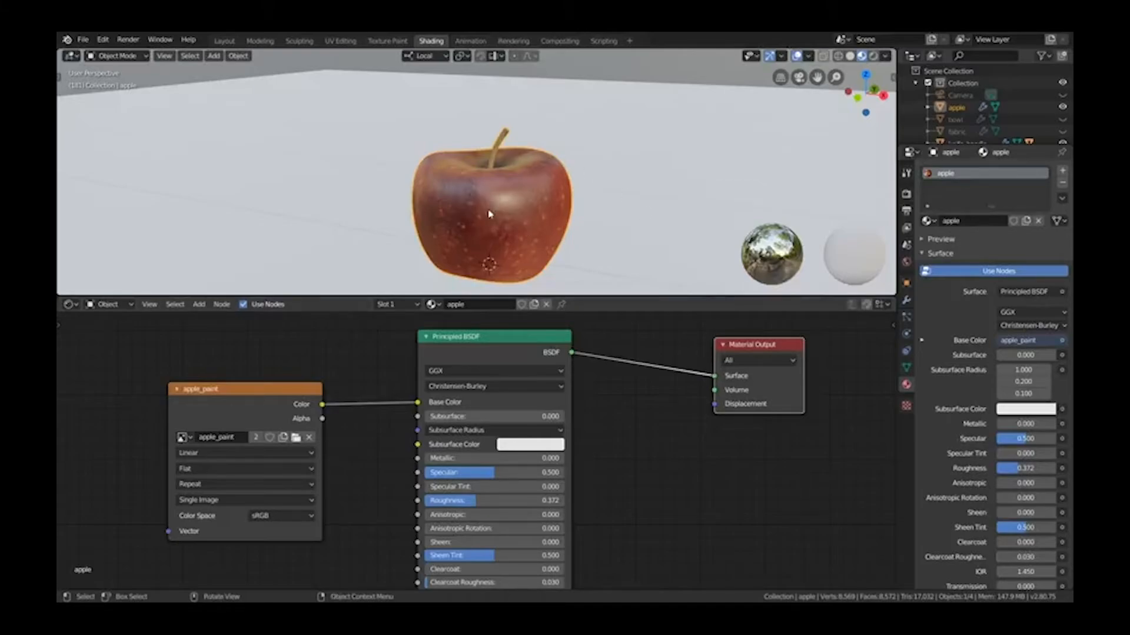
- Select the wood surface to compare its node tree, and reselect the apple to view its nodes again
{"action": "scroll", "coordinate": [507, 463], "scroll_direction": "down", "scroll_amount": 3}
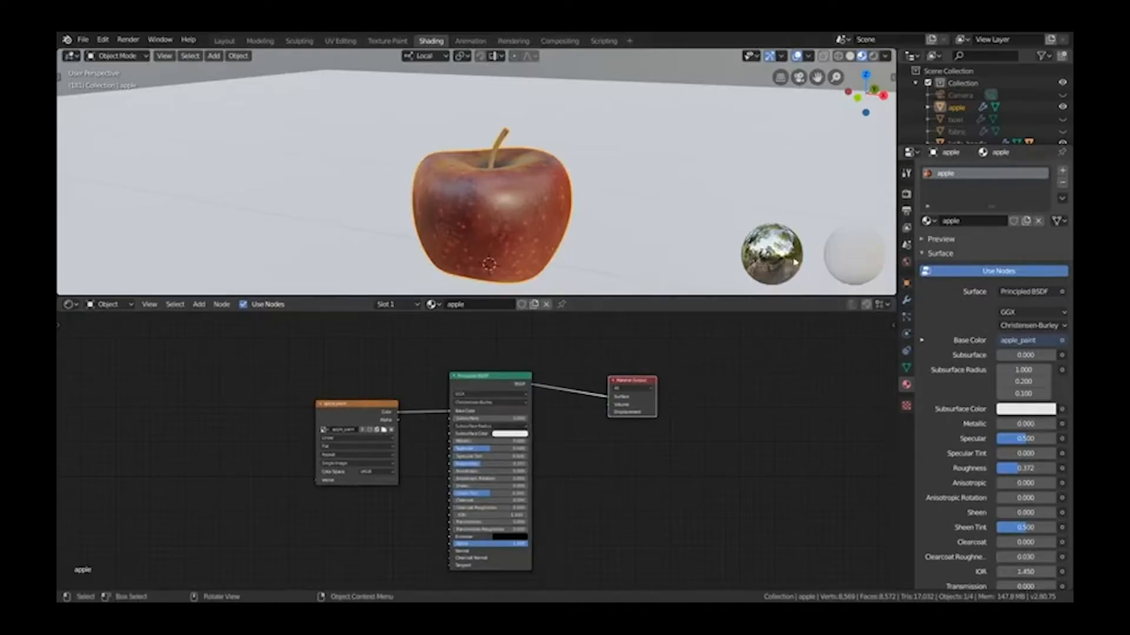
{"action": "left_click", "coordinate": [637, 178]}
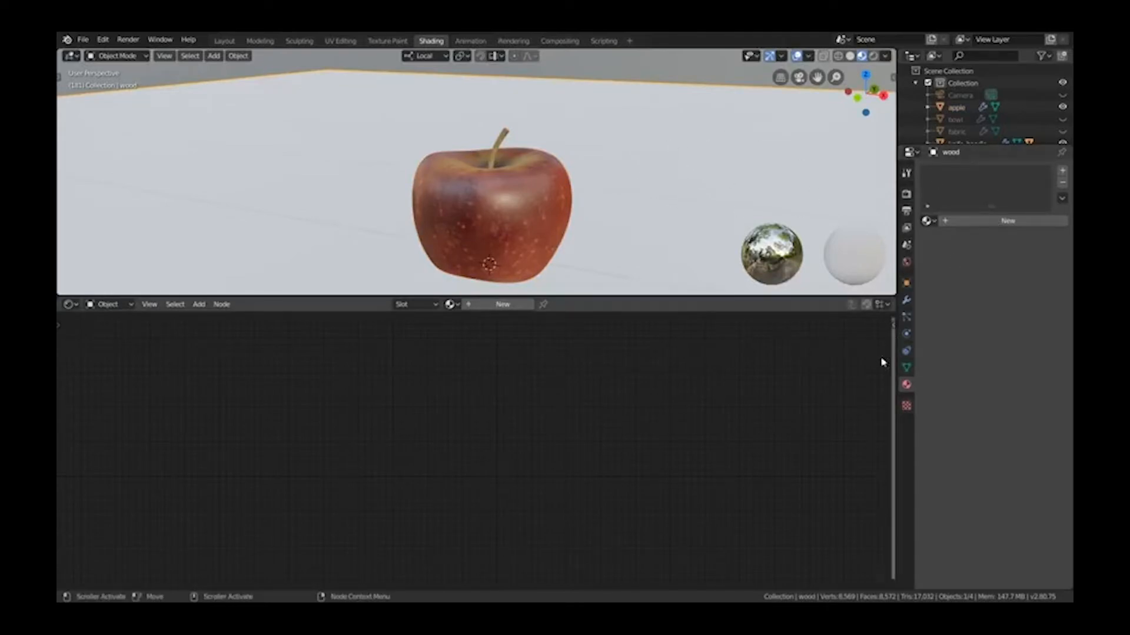
{"action": "left_click", "coordinate": [496, 213]}
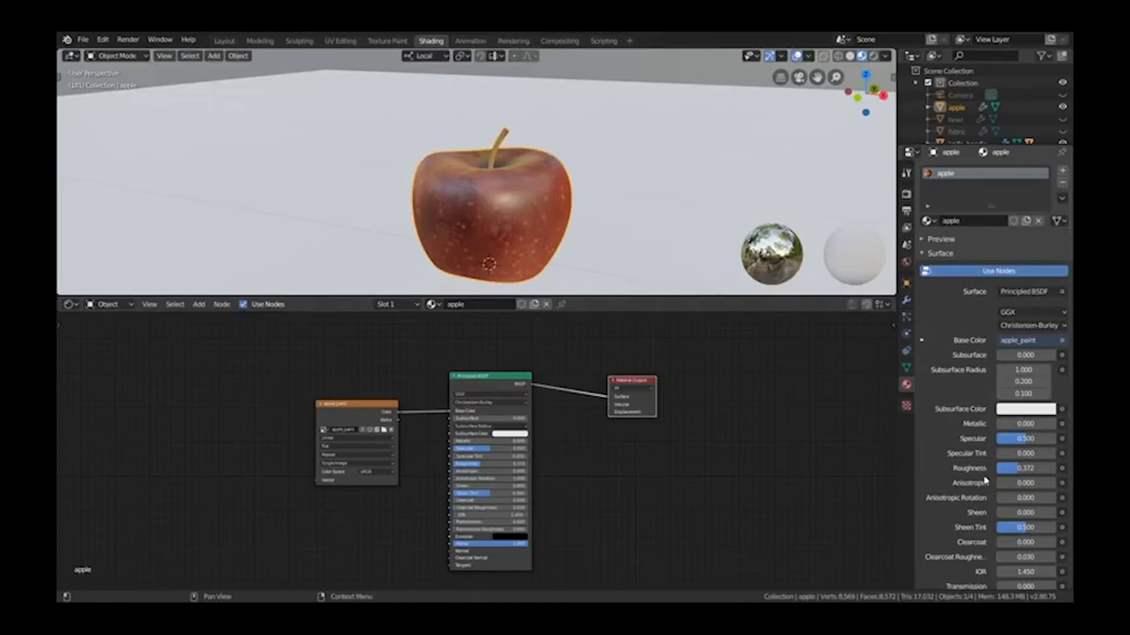
{"action": "middle_click_drag", "start_coordinate": [420, 479], "coordinate": [482, 456]}
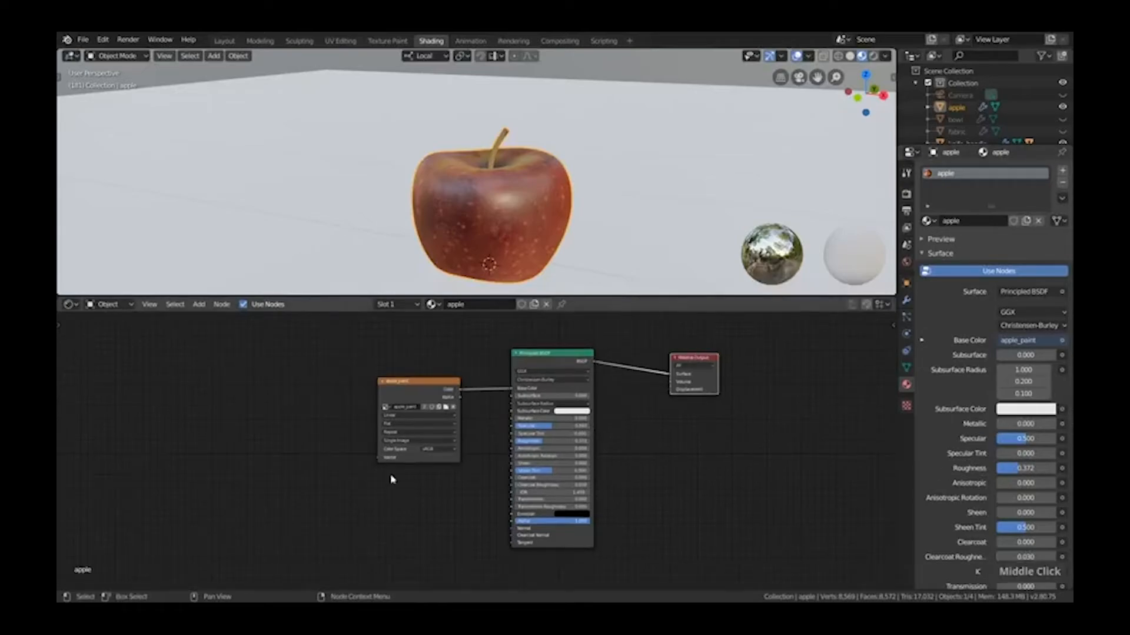
{"action": "middle_click_drag", "start_coordinate": [392, 479], "coordinate": [425, 485]}
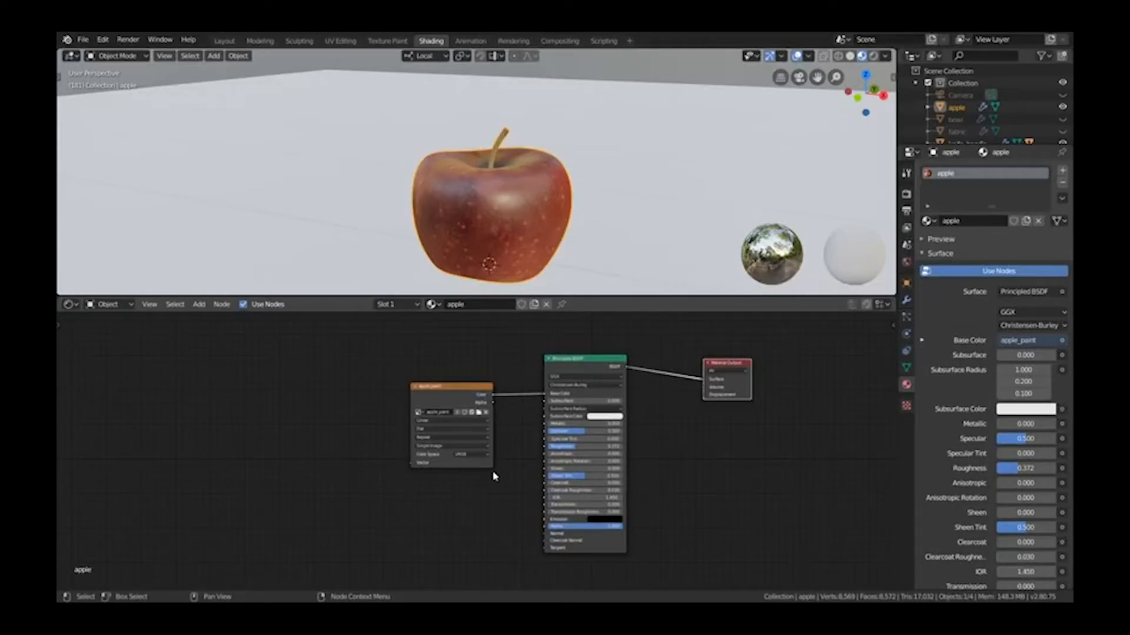
- Expand the Base Color image settings in the material properties and compare them with the node tree
{"action": "left_click", "coordinate": [921, 341]}
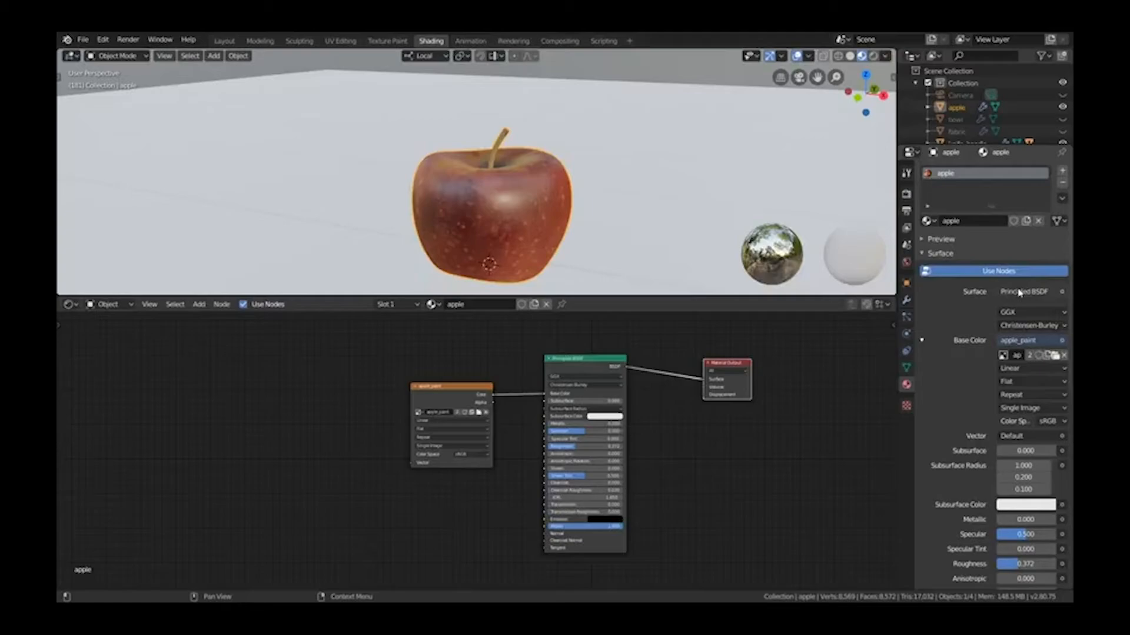
{"action": "scroll", "coordinate": [1019, 292], "scroll_direction": "down", "scroll_amount": 5}
{"action": "scroll", "coordinate": [1012, 463], "scroll_direction": "up", "scroll_amount": 3}
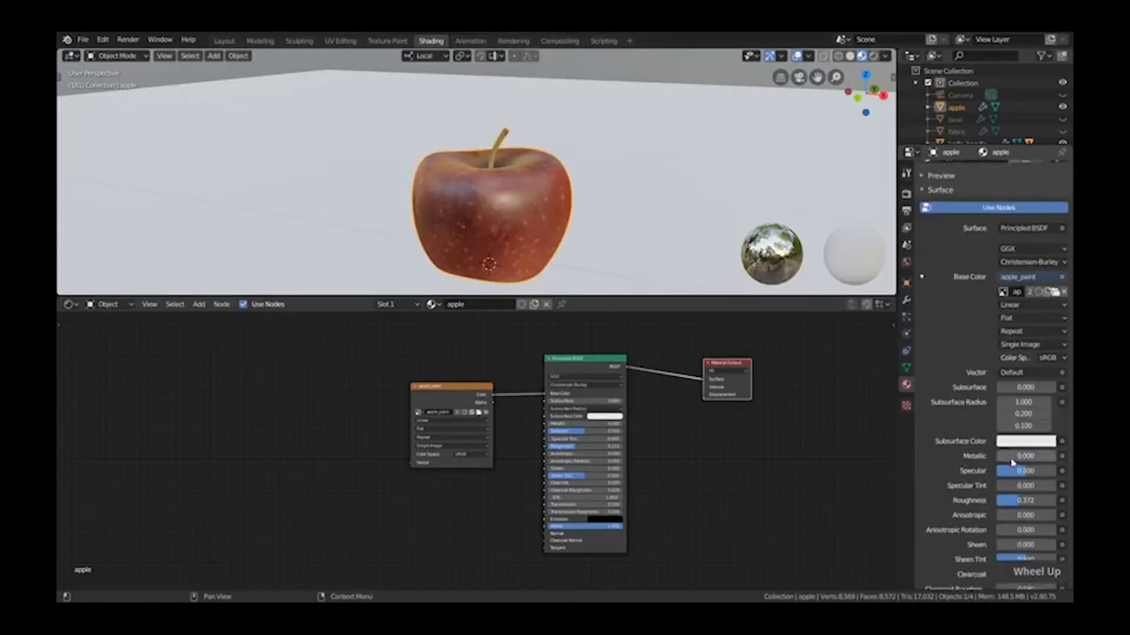
{"action": "scroll", "coordinate": [1013, 463], "scroll_direction": "up", "scroll_amount": 3}
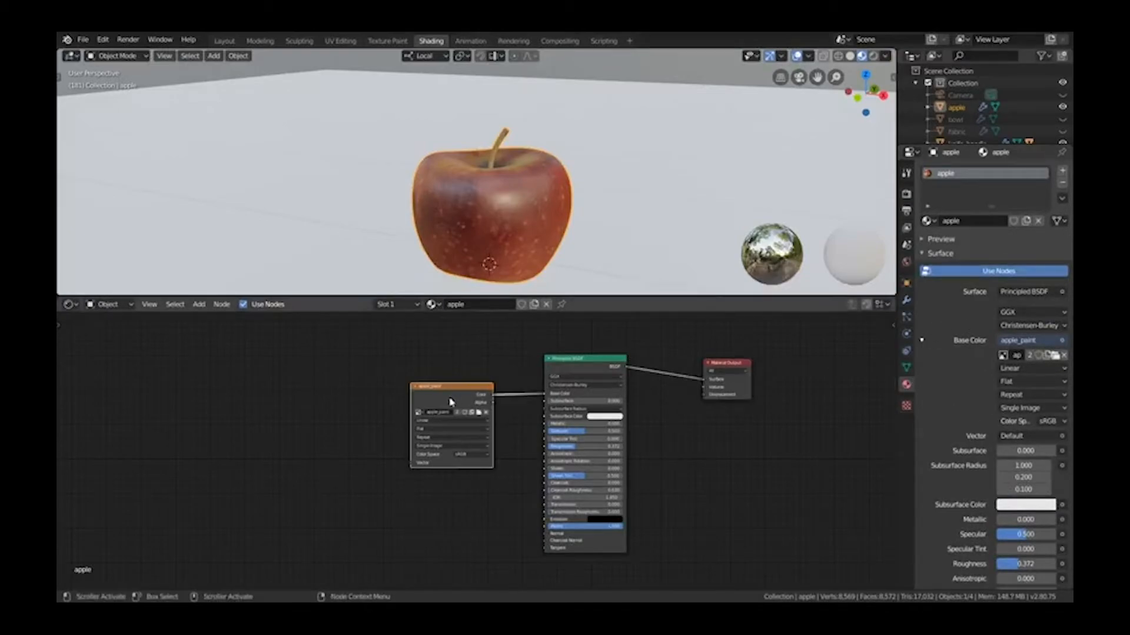
- Move the apple_paint node farther from the Principled BSDF node to leave more space between them
{"action": "left_click_drag", "start_coordinate": [453, 400], "coordinate": [351, 388]}
{"action": "scroll", "coordinate": [352, 388], "scroll_direction": "up", "scroll_amount": 2}
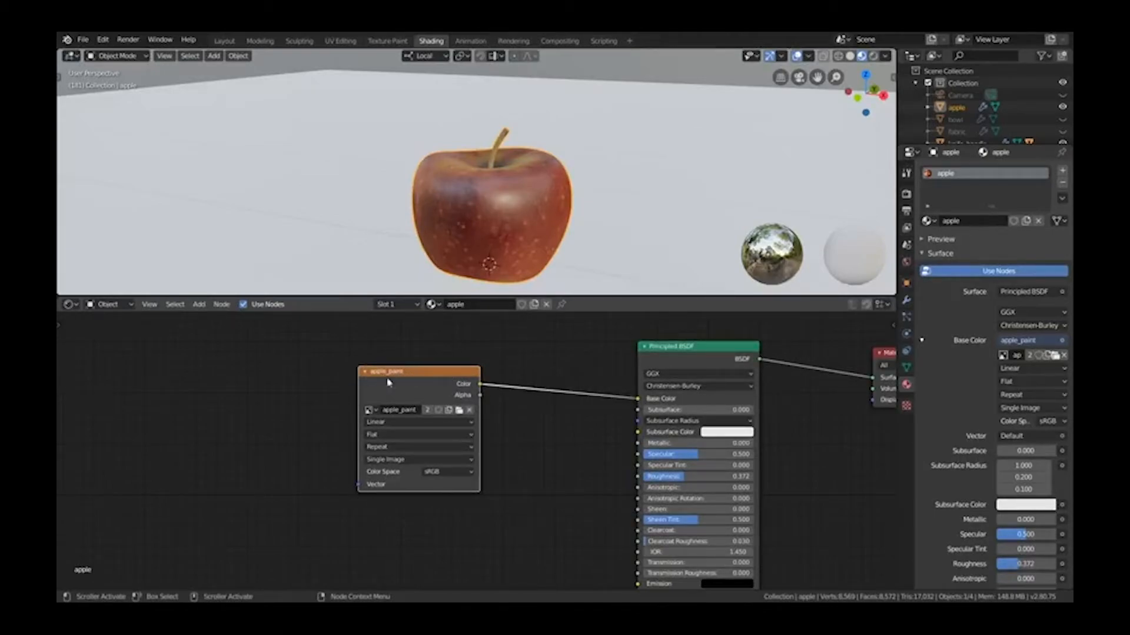
{"action": "left_click_drag", "start_coordinate": [388, 383], "coordinate": [361, 396]}
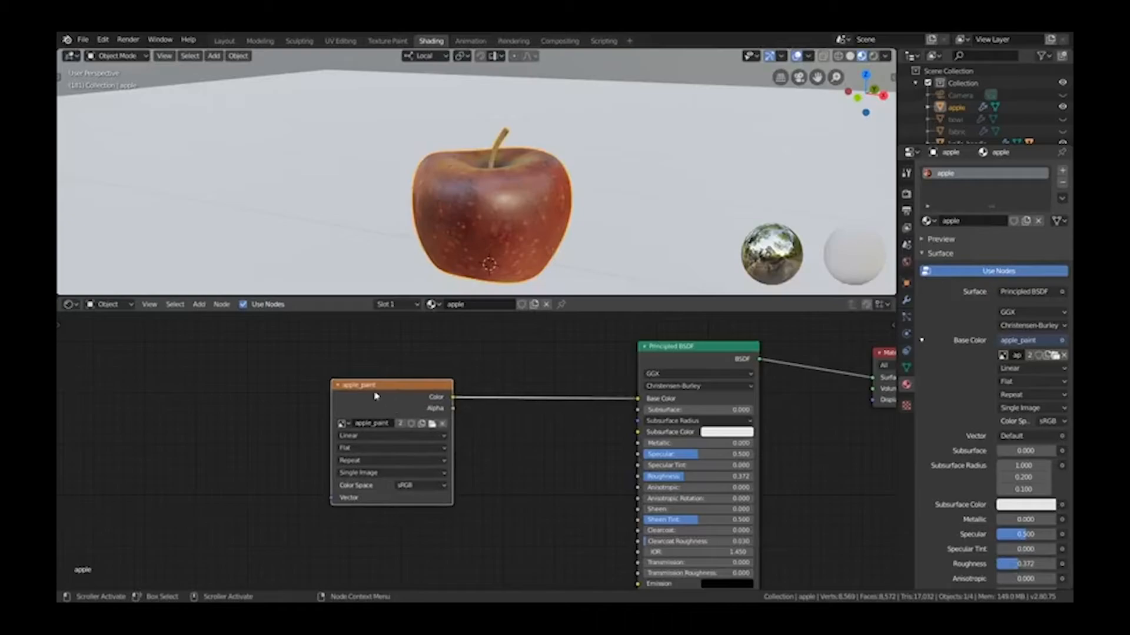
{"action": "scroll", "coordinate": [385, 407], "scroll_direction": "down", "scroll_amount": 2}
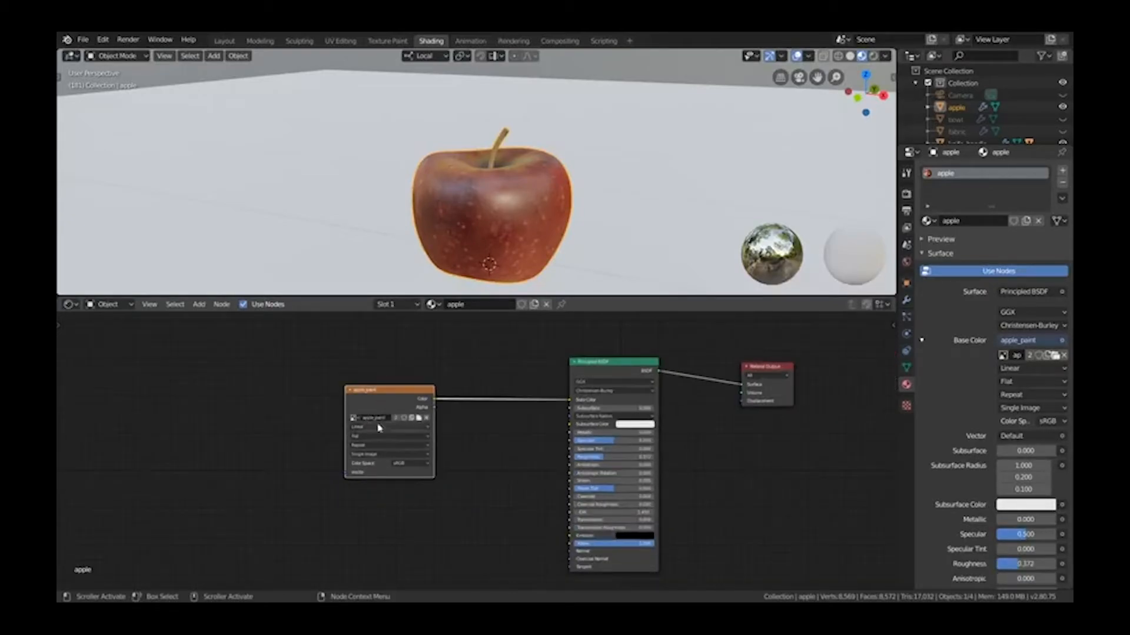
- Disconnect the apple_paint Color output from the Principled BSDF's Base Color input and link it back
{"action": "scroll", "coordinate": [538, 422], "scroll_direction": "up", "scroll_amount": 1}
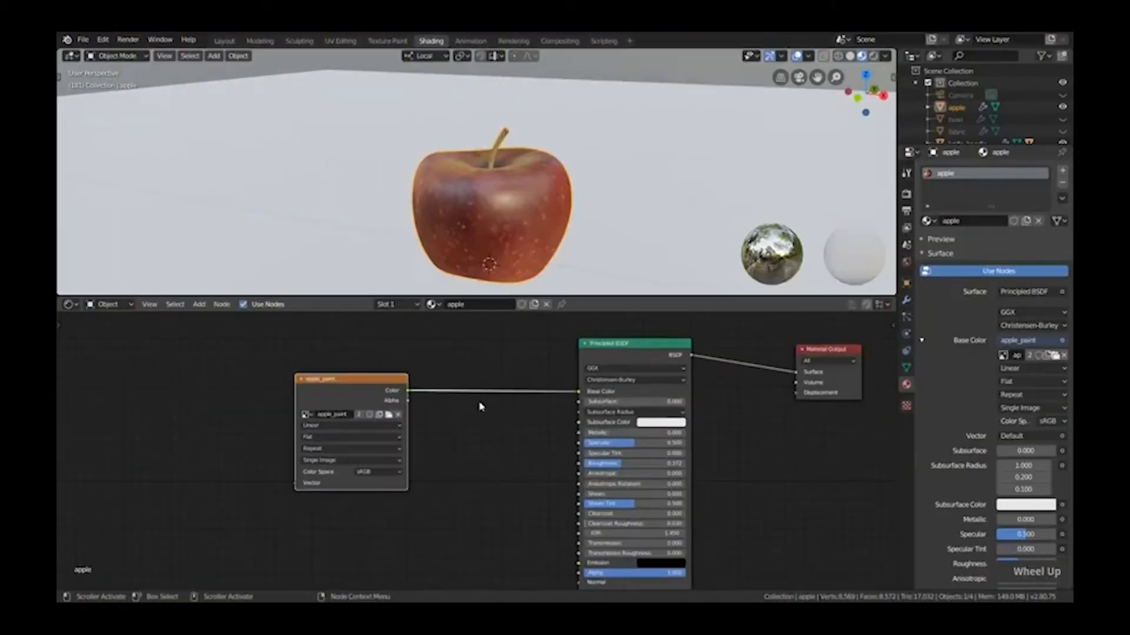
{"action": "left_click", "coordinate": [579, 393]}
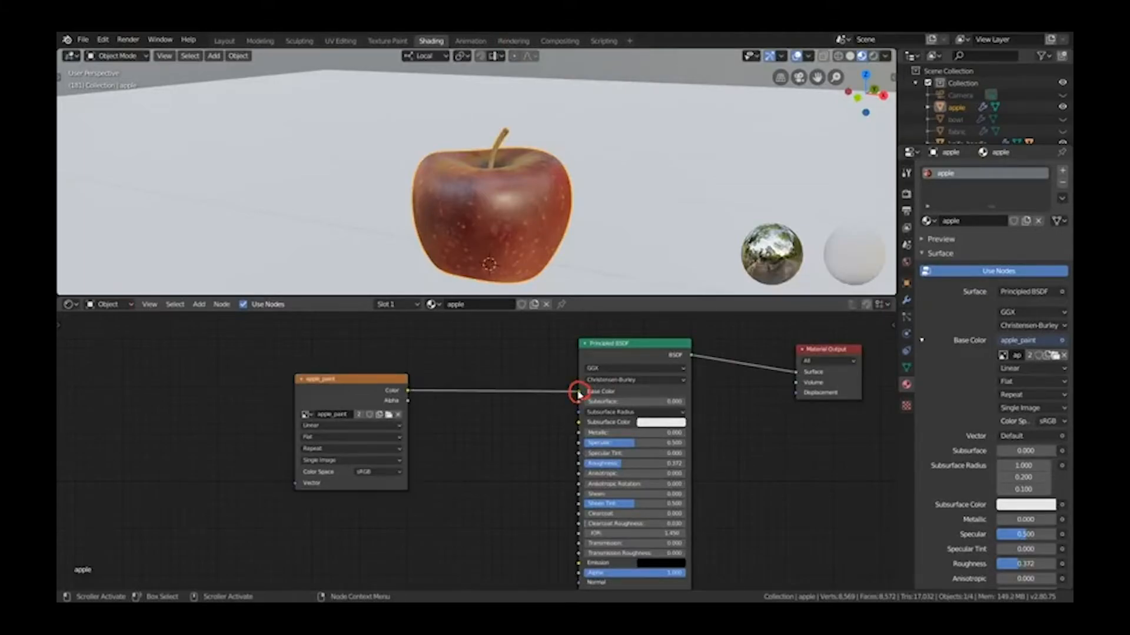
{"action": "left_click_drag", "start_coordinate": [579, 392], "coordinate": [515, 396]}
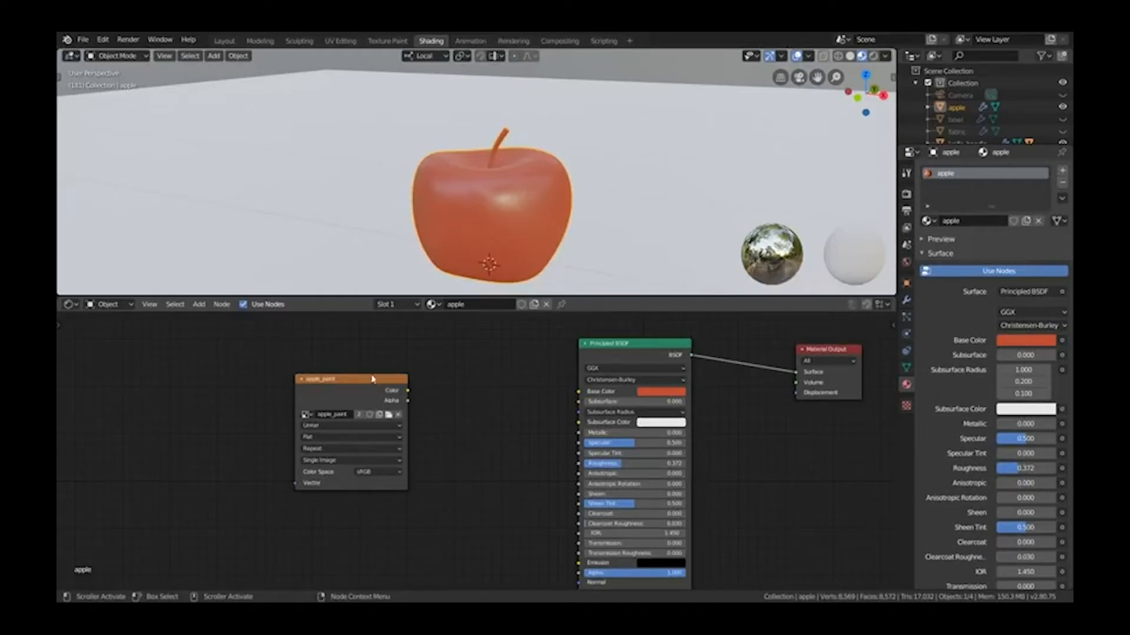
{"action": "mouse_move", "coordinate": [341, 400]}
{"action": "left_mouse_down"}
{"action": "mouse_move", "coordinate": [329, 393]}
{"action": "mouse_move", "coordinate": [341, 403]}
{"action": "left_mouse_up"}
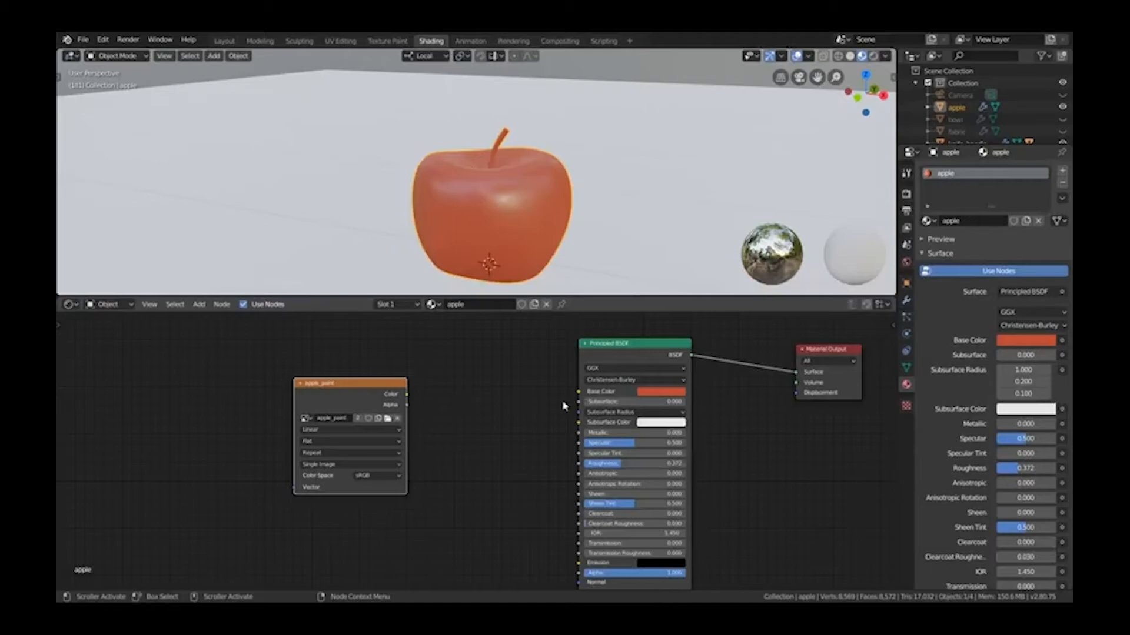
{"action": "left_click", "coordinate": [407, 397]}
{"action": "left_click_drag", "start_coordinate": [407, 398], "coordinate": [580, 397]}
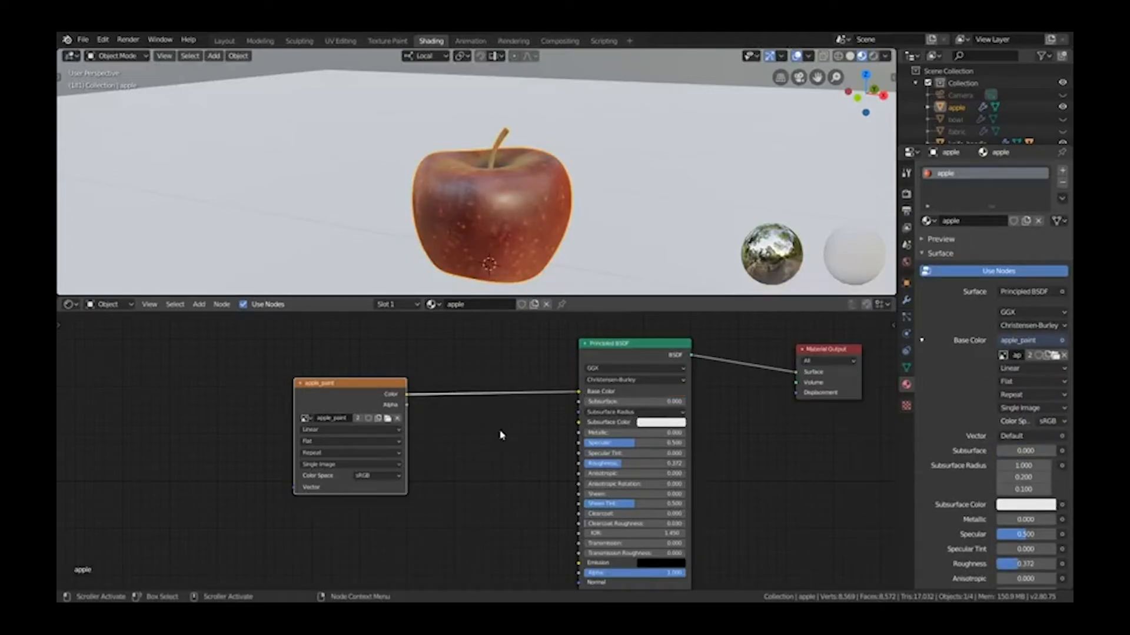
- Cut the link from apple_paint to the Principled BSDF and the link from the Principled BSDF to Material Output
{"action": "scroll", "coordinate": [501, 435], "scroll_direction": "down", "scroll_amount": 1}
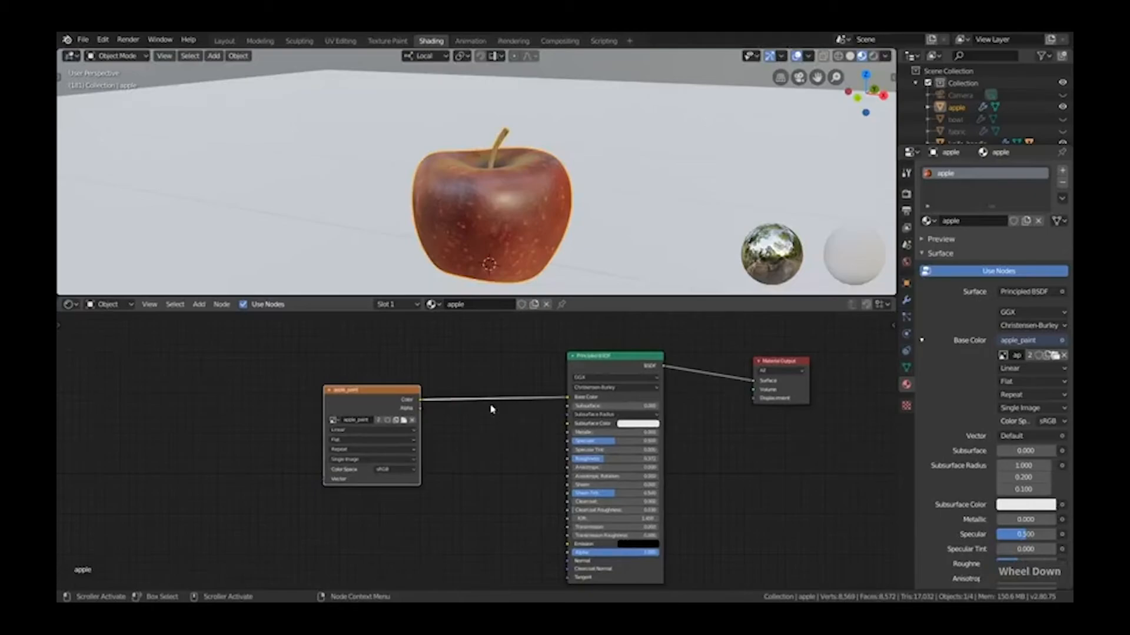
{"action": "middle_click_drag", "start_coordinate": [506, 435], "coordinate": [516, 435]}
{"action": "right_click_drag", "start_coordinate": [507, 364], "coordinate": [512, 442], "text": "ctrl"}
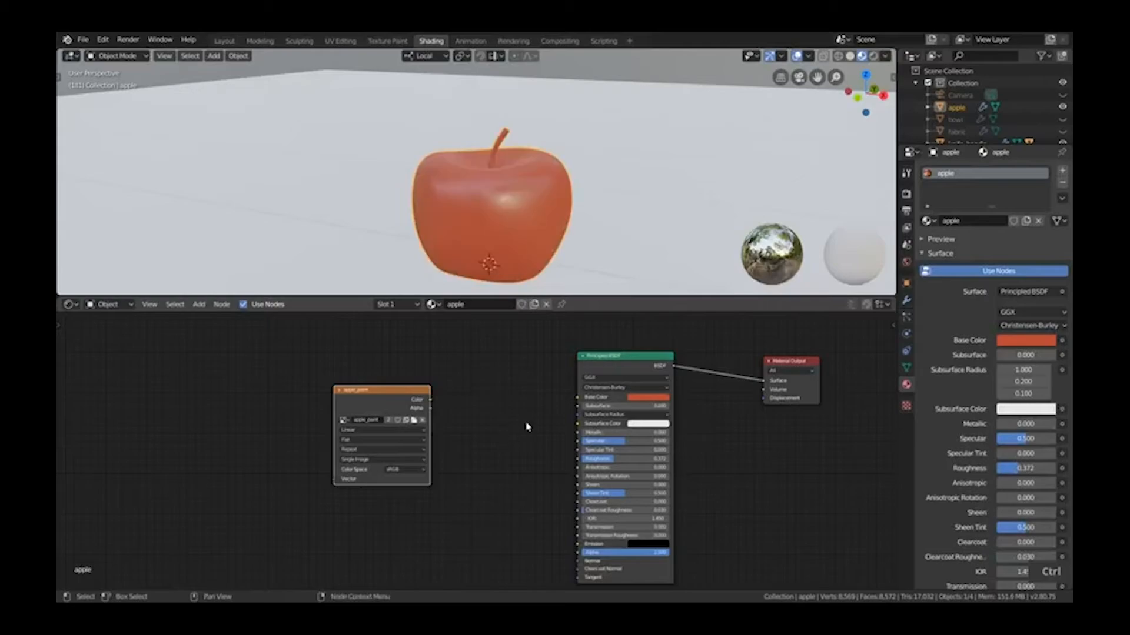
{"action": "right_click_drag", "start_coordinate": [723, 337], "coordinate": [723, 410], "text": "ctrl"}
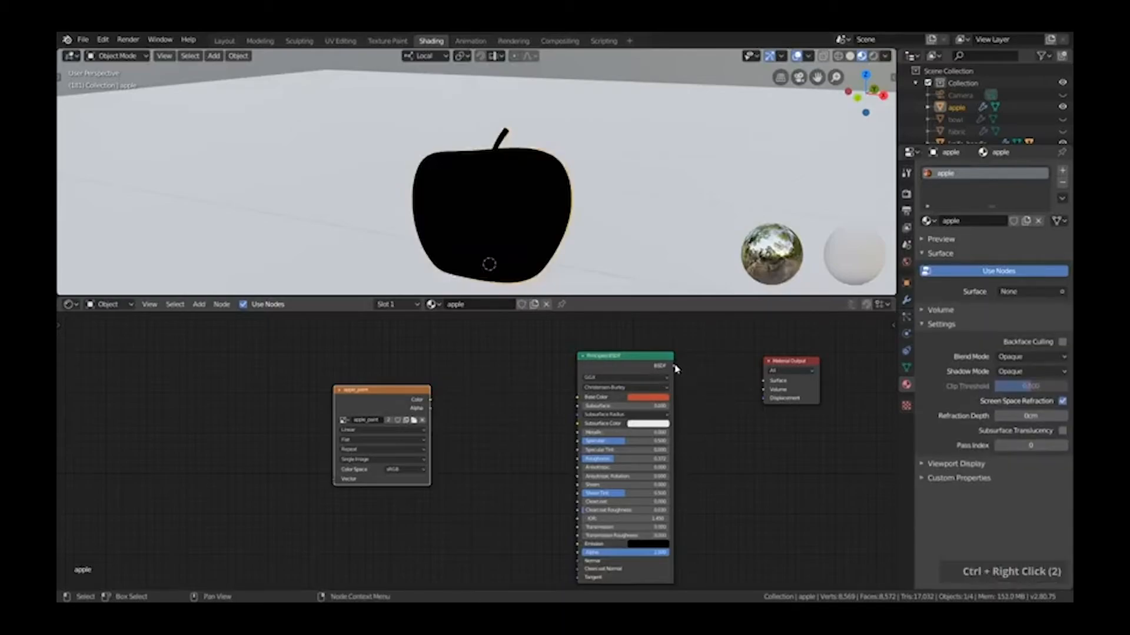
- Reconnect the BSDF output to the Material Output's Surface and apple_paint's Color output to Base Color
{"action": "left_click_drag", "start_coordinate": [674, 366], "coordinate": [764, 381]}
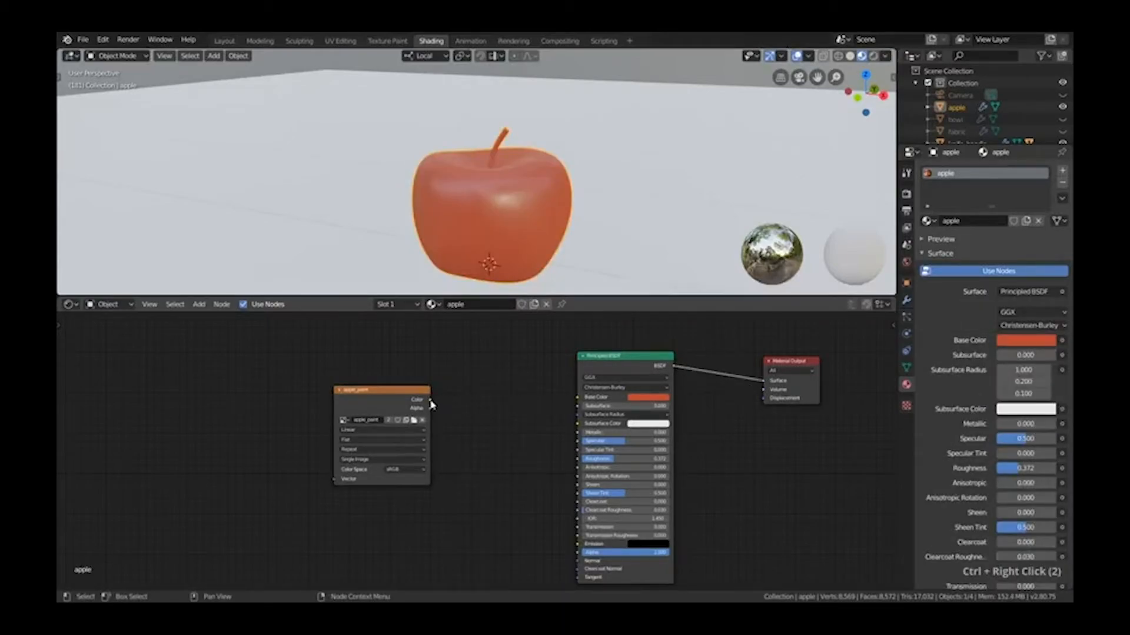
{"action": "left_click_drag", "start_coordinate": [430, 400], "coordinate": [580, 402]}
{"action": "scroll", "coordinate": [579, 402], "scroll_direction": "up", "scroll_amount": 2}
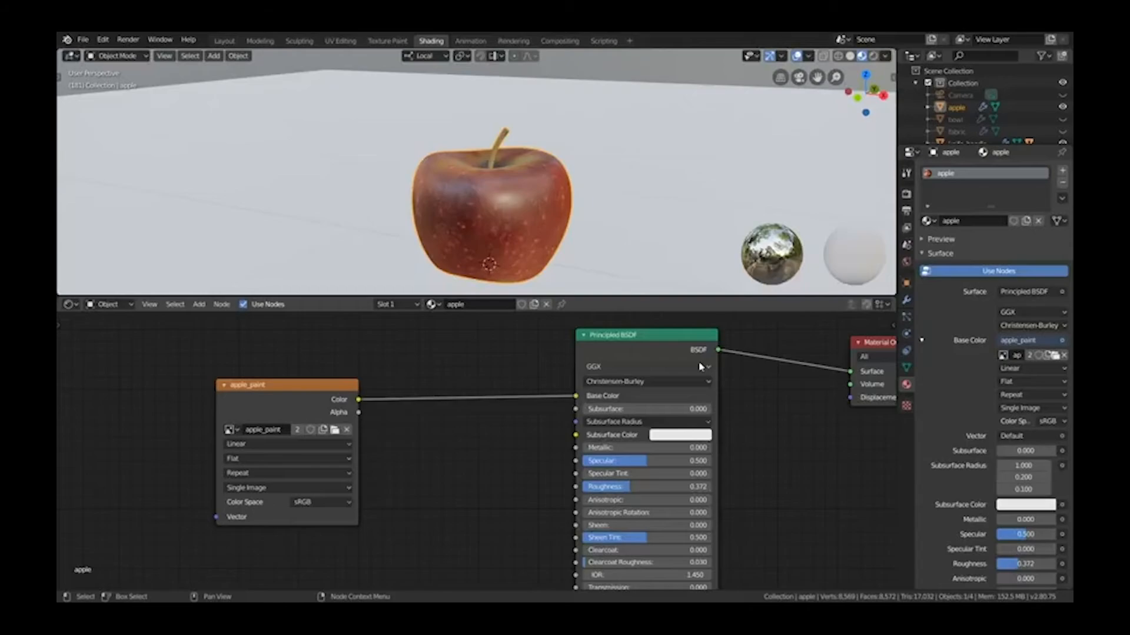
{"action": "scroll", "coordinate": [608, 447], "scroll_direction": "down", "scroll_amount": 2}
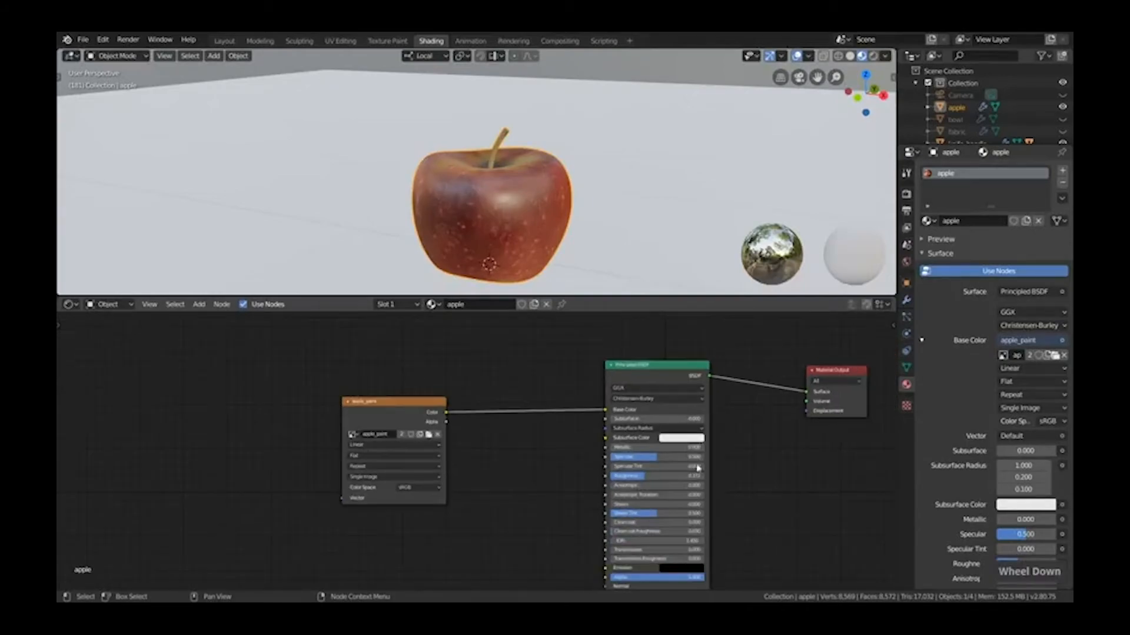
{"action": "middle_click_drag", "start_coordinate": [608, 448], "coordinate": [604, 424]}
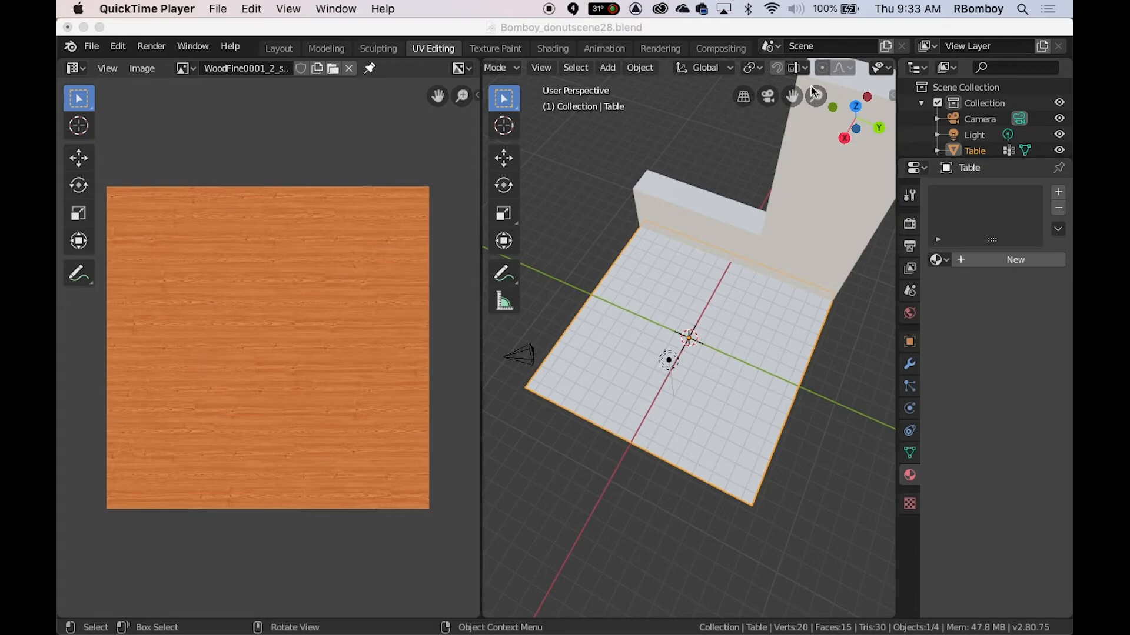
- In the donut scene file, create a new material for the Table and widen the properties area to show full setting names
{"action": "left_click", "coordinate": [723, 144]}
{"action": "scroll", "coordinate": [827, 65], "scroll_direction": "down", "scroll_amount": 5}
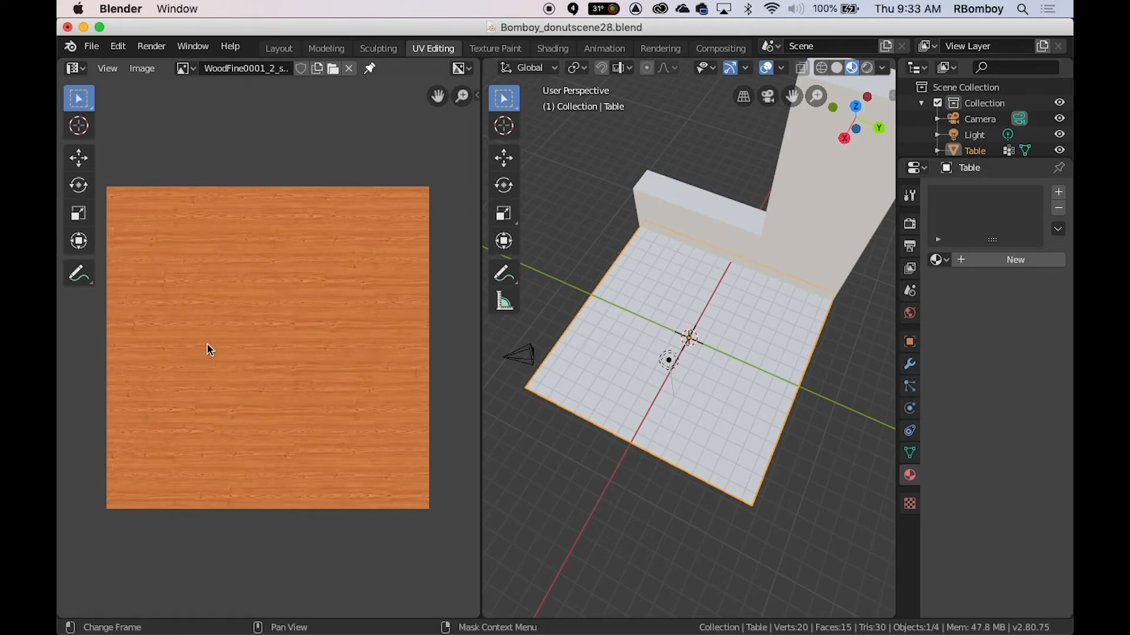
{"action": "middle_click_drag", "start_coordinate": [725, 307], "coordinate": [832, 300]}
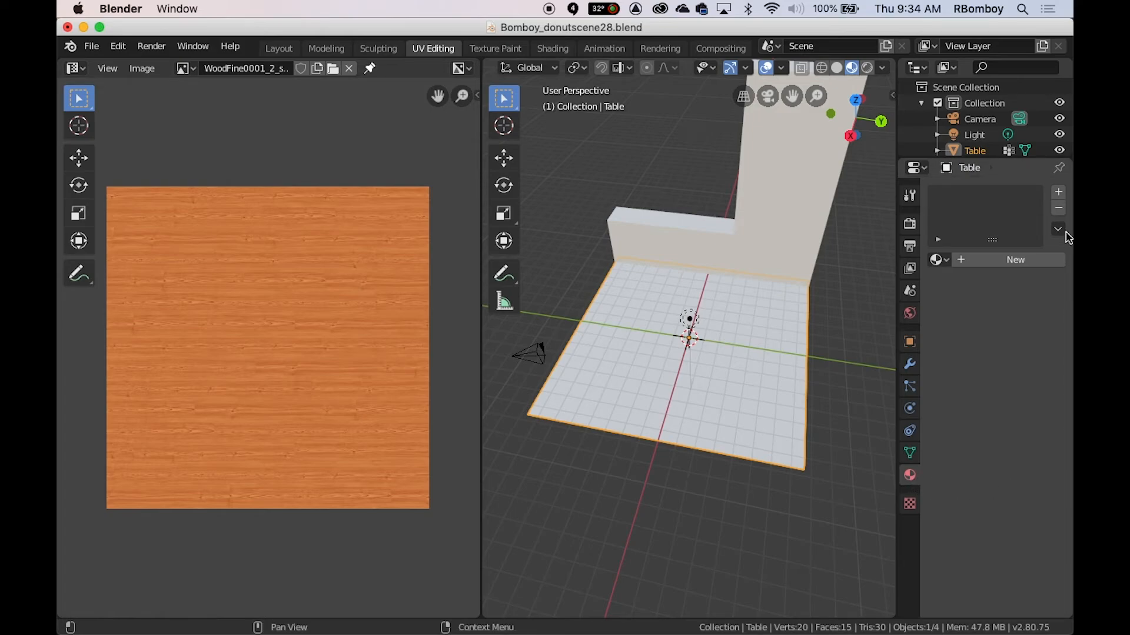
{"action": "left_click", "coordinate": [996, 264]}
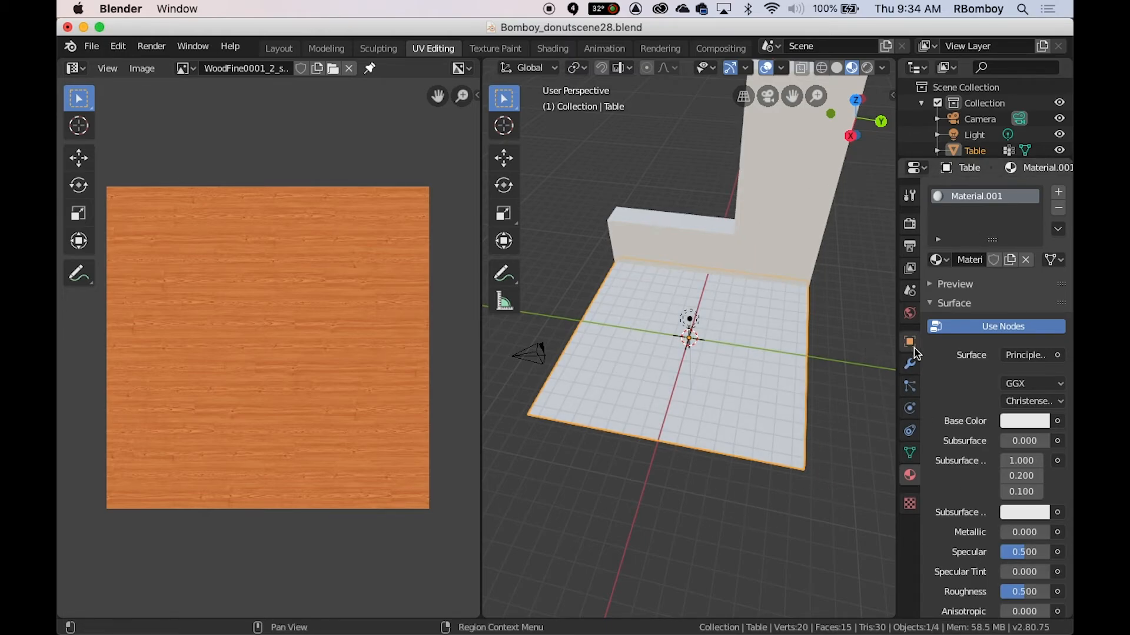
{"action": "left_click_drag", "start_coordinate": [921, 350], "coordinate": [857, 352]}
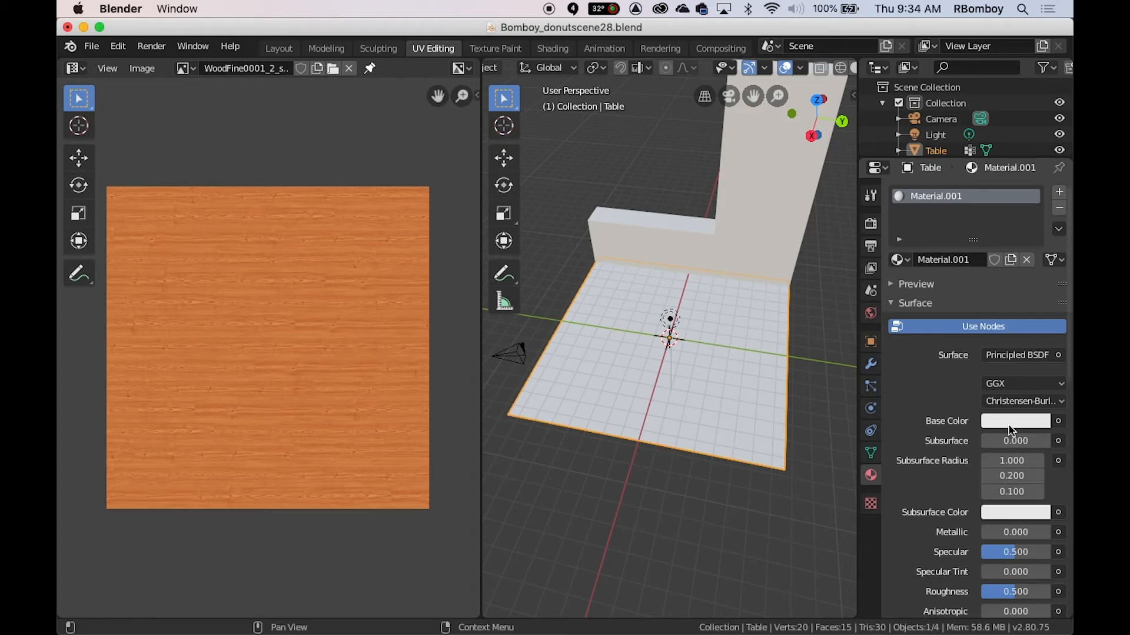
- Assign an Image Texture to the table material's Base Color, using WoodFine0001_2_seamless_S.jpg with Flat projection
{"action": "scroll", "coordinate": [1012, 453], "scroll_direction": "down", "scroll_amount": 5}
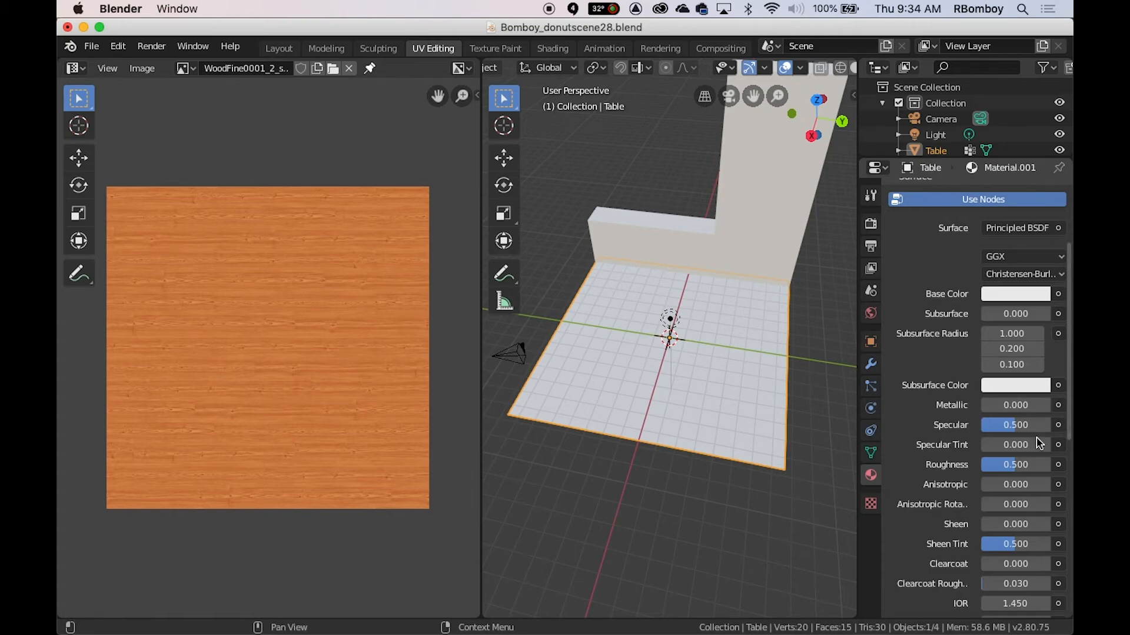
{"action": "scroll", "coordinate": [1011, 492], "scroll_direction": "down", "scroll_amount": 1}
{"action": "scroll", "coordinate": [1011, 492], "scroll_direction": "down", "scroll_amount": 5}
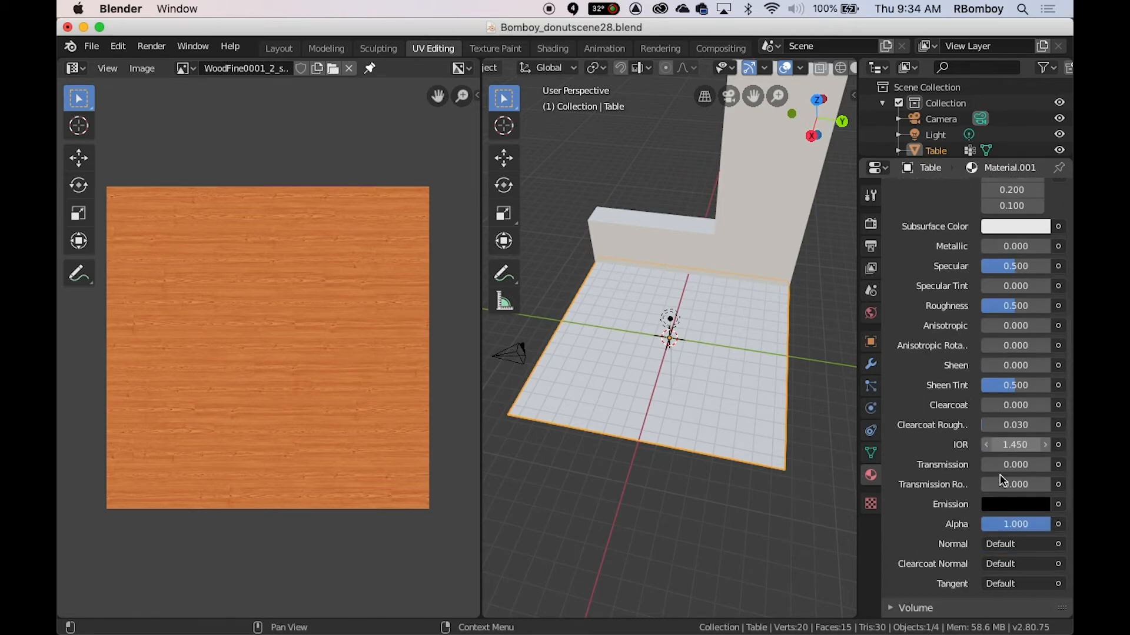
{"action": "scroll", "coordinate": [986, 394], "scroll_direction": "up", "scroll_amount": 9}
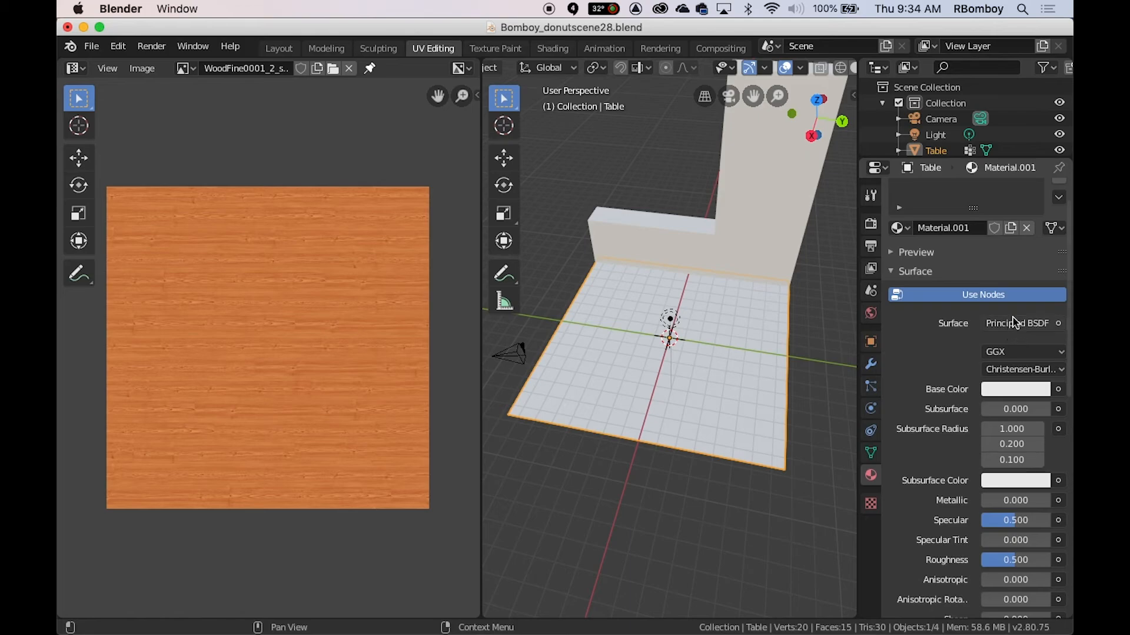
{"action": "left_click", "coordinate": [1059, 391]}
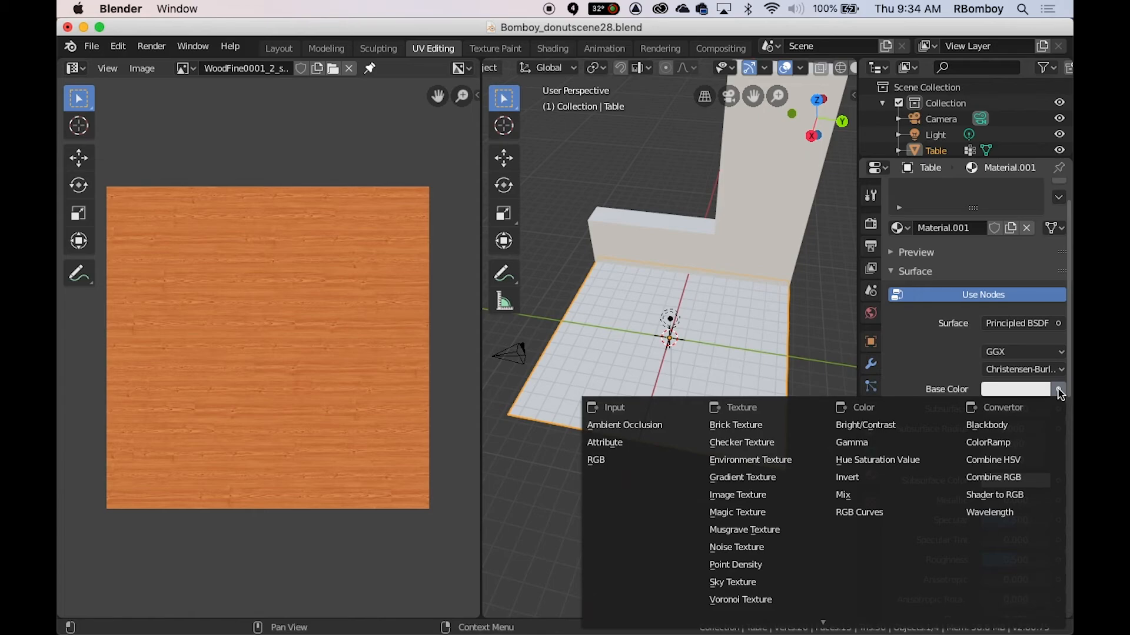
{"action": "left_click", "coordinate": [733, 496]}
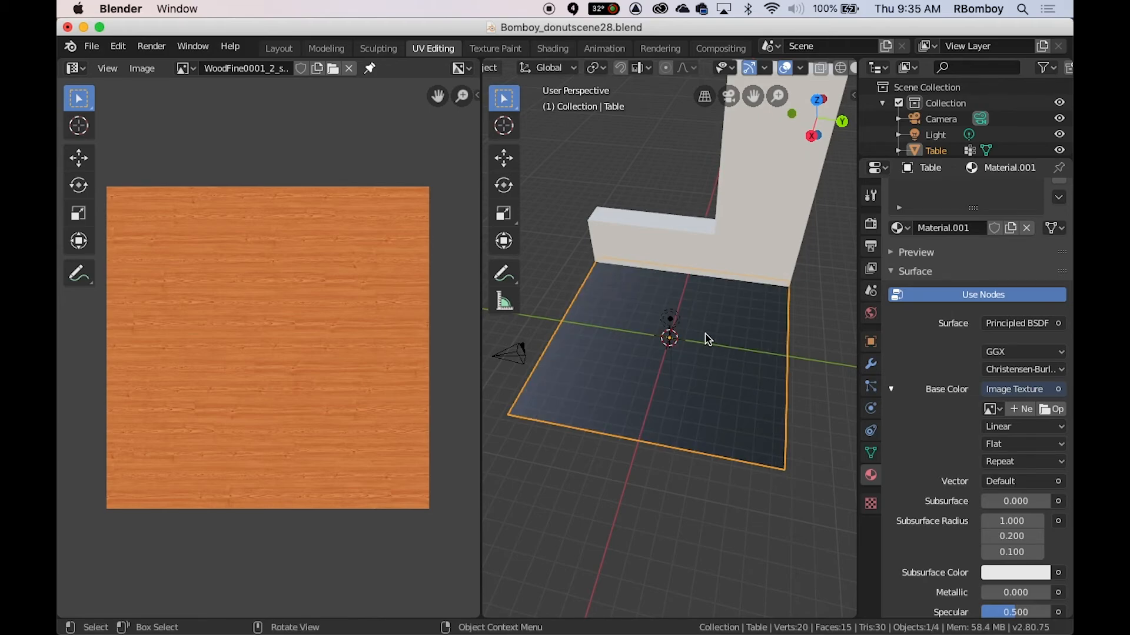
{"action": "left_click", "coordinate": [991, 410]}
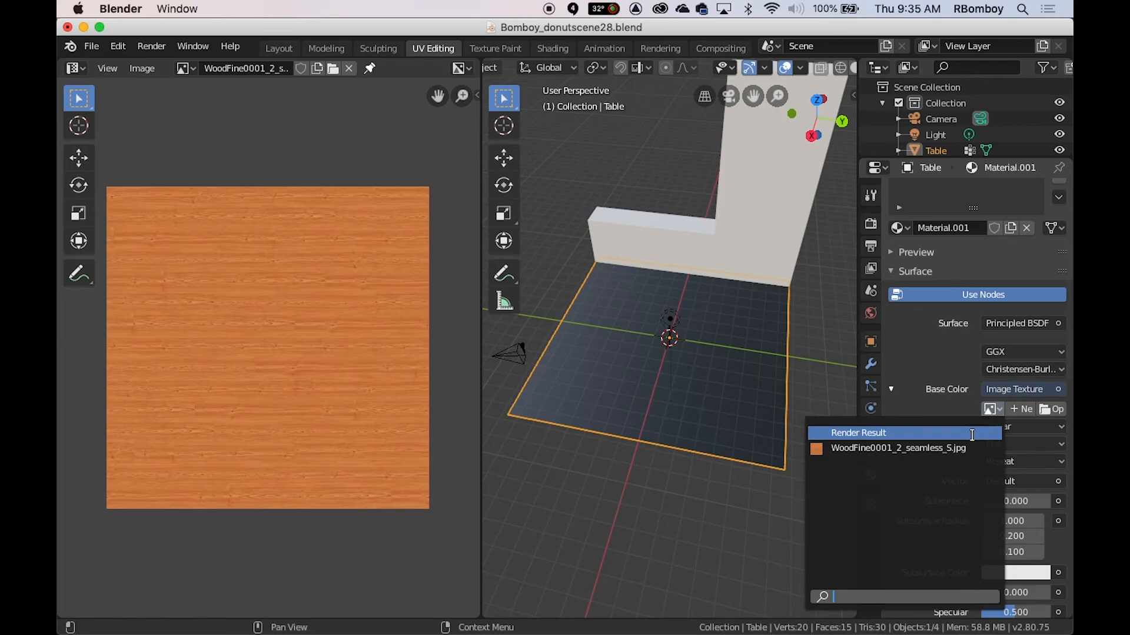
{"action": "left_click", "coordinate": [959, 448]}
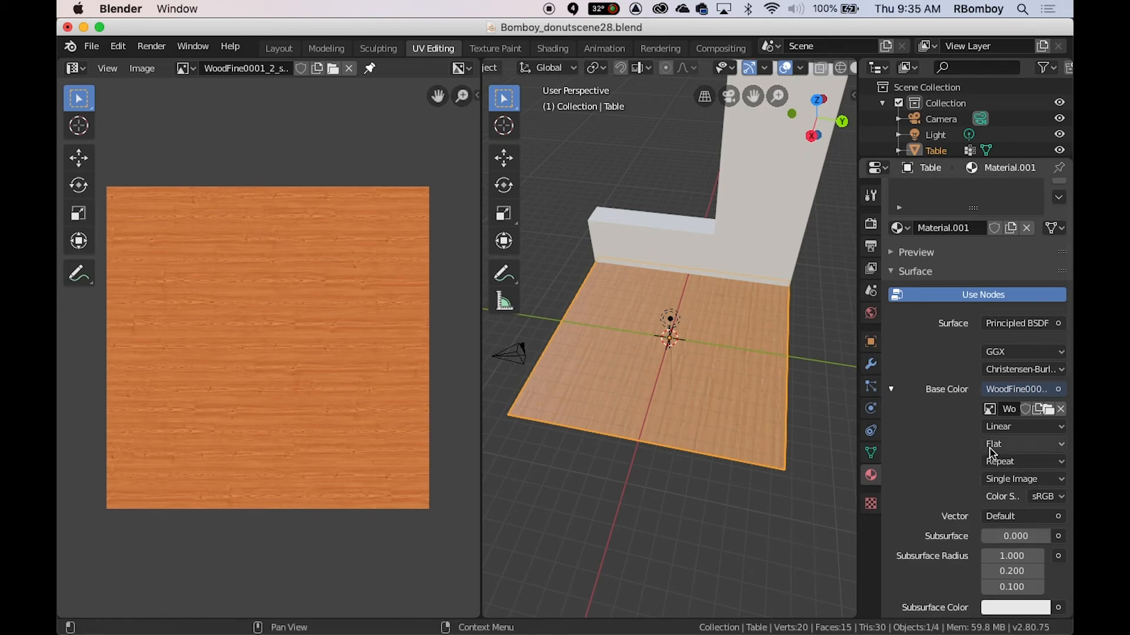
{"action": "left_click", "coordinate": [1021, 449]}
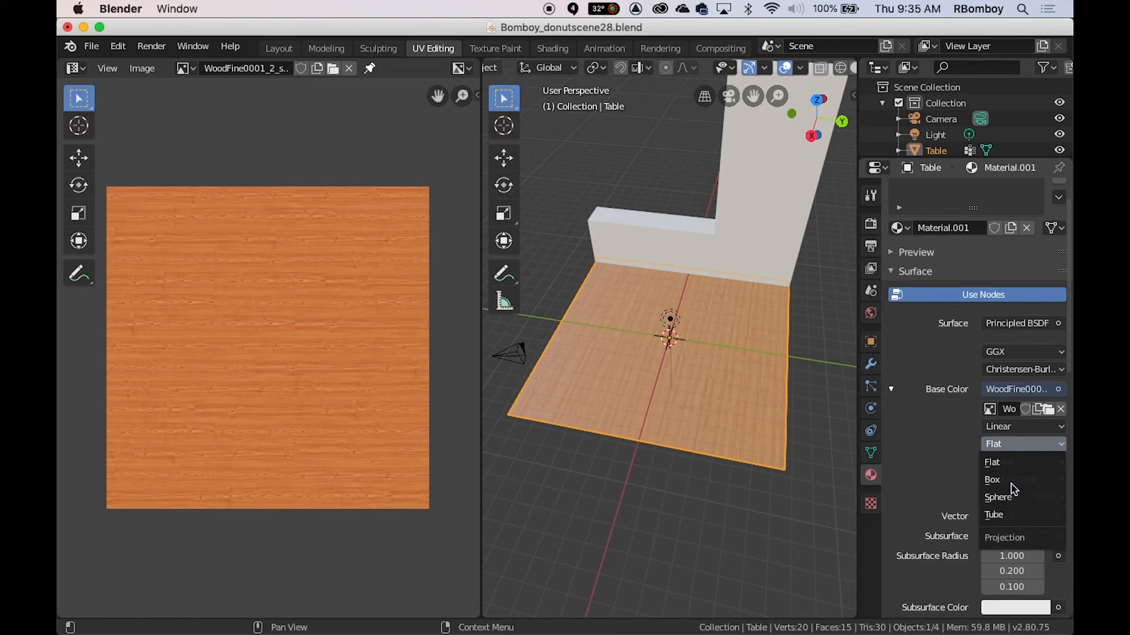
{"action": "left_click", "coordinate": [1011, 465]}
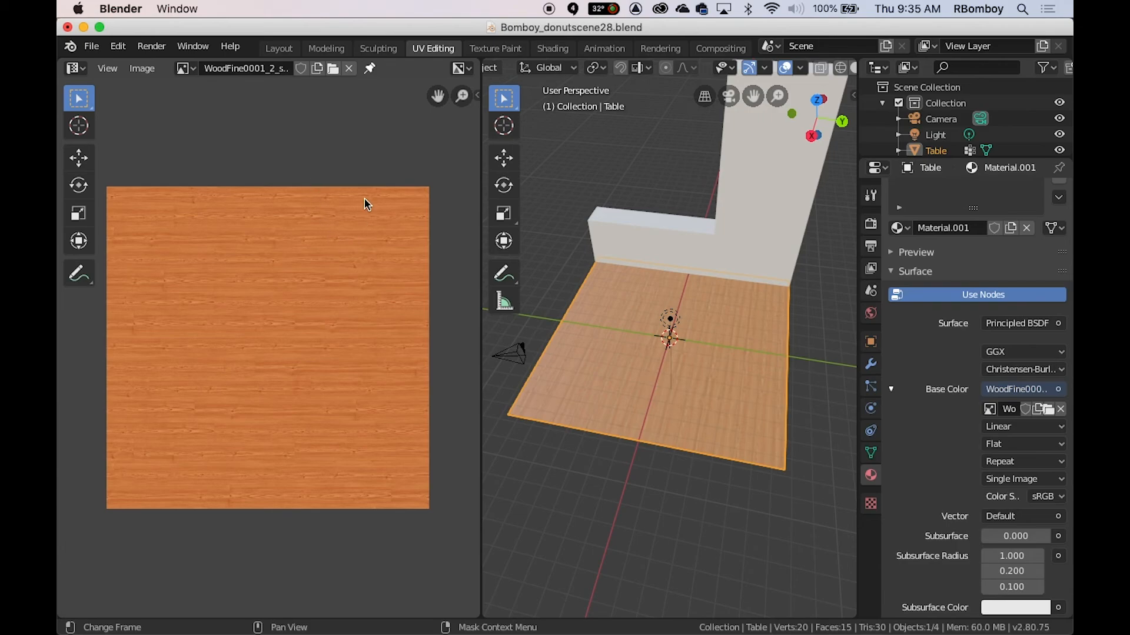
- Set the image area to the UV Editor and put the Table into Edit Mode to show its UVs over the wood texture
{"action": "scroll", "coordinate": [263, 368], "scroll_direction": "down", "scroll_amount": 1}
{"action": "scroll", "coordinate": [267, 372], "scroll_direction": "up", "scroll_amount": 1}
{"action": "scroll", "coordinate": [267, 372], "scroll_direction": "down", "scroll_amount": 1}
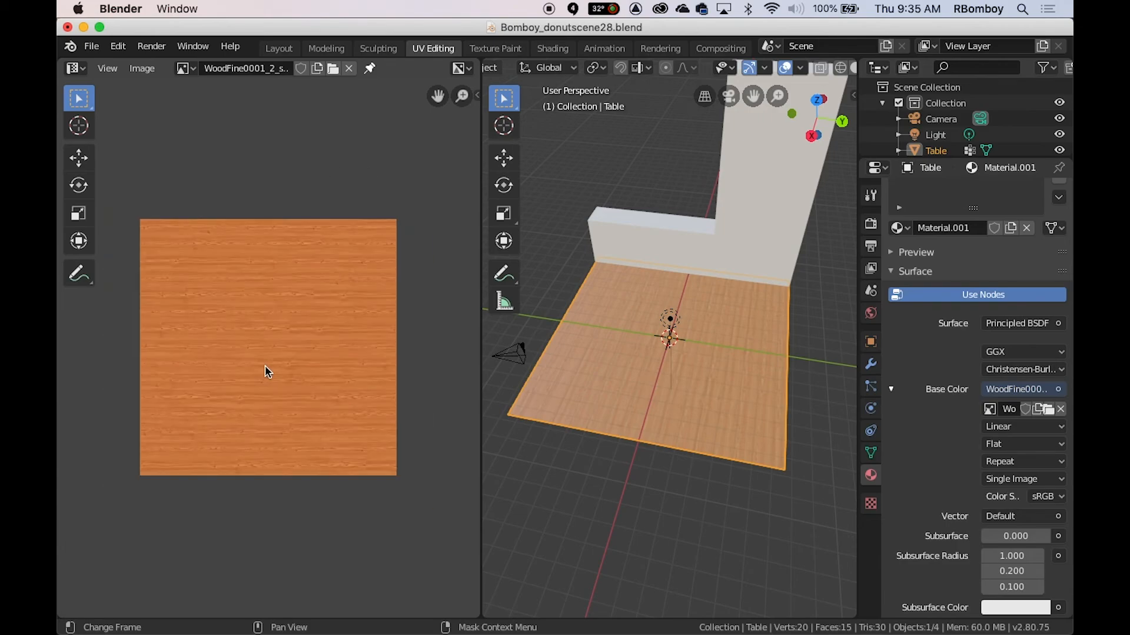
{"action": "left_click", "coordinate": [80, 71]}
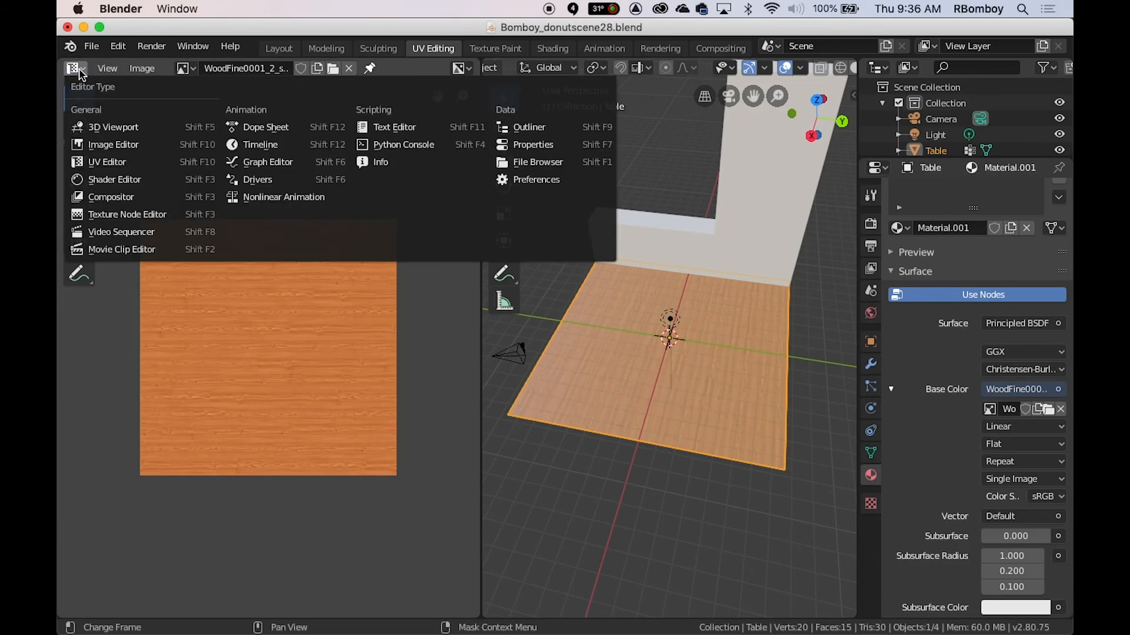
{"action": "left_click", "coordinate": [104, 163]}
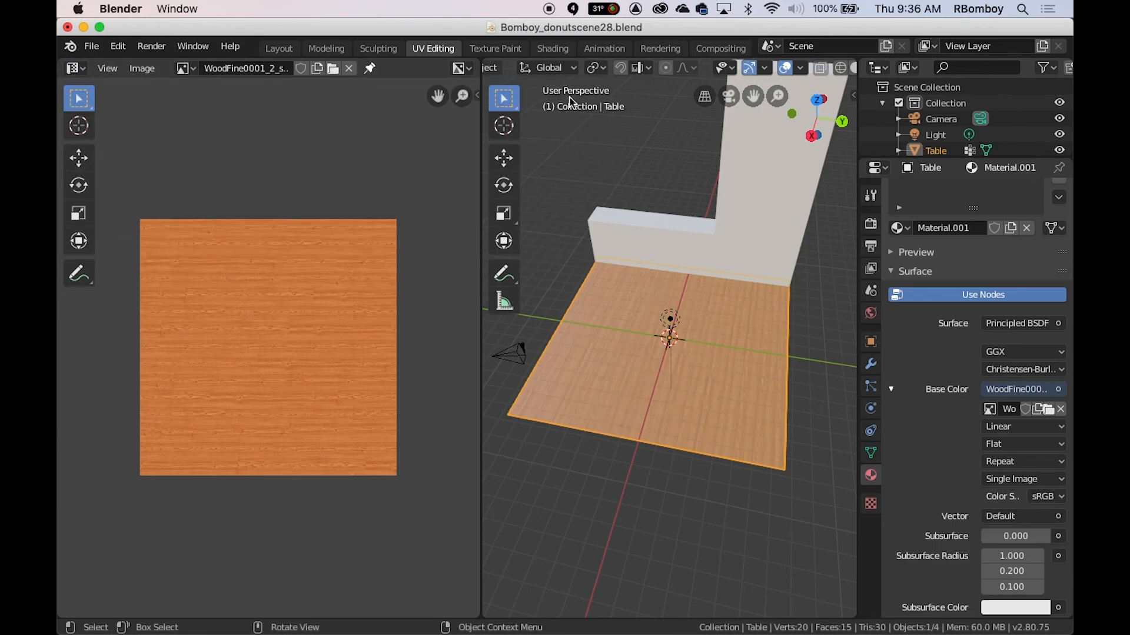
{"action": "key", "text": "ctrl+Tab"}
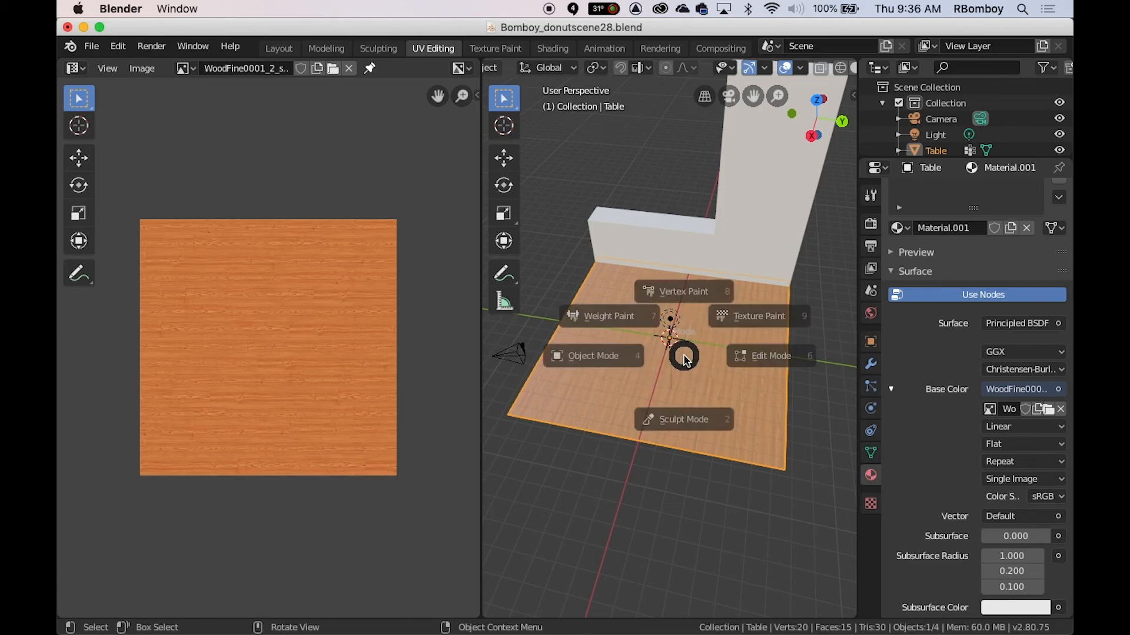
{"action": "left_click", "coordinate": [794, 355]}
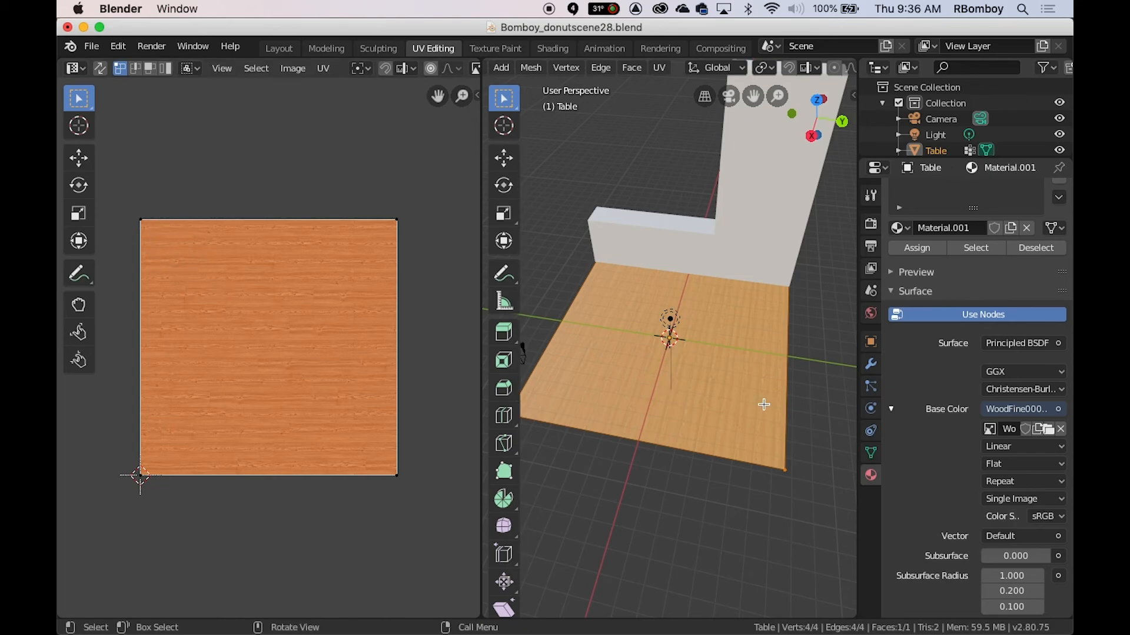
- Select all of the table's UVs and scale them down uniformly to about three quarters of the wood image's size
{"action": "scroll", "coordinate": [762, 404], "scroll_direction": "up", "scroll_amount": 3}
{"action": "scroll", "coordinate": [743, 407], "scroll_direction": "up", "scroll_amount": 1}
{"action": "scroll", "coordinate": [742, 407], "scroll_direction": "down", "scroll_amount": 1}
{"action": "scroll", "coordinate": [742, 407], "scroll_direction": "down", "scroll_amount": 3}
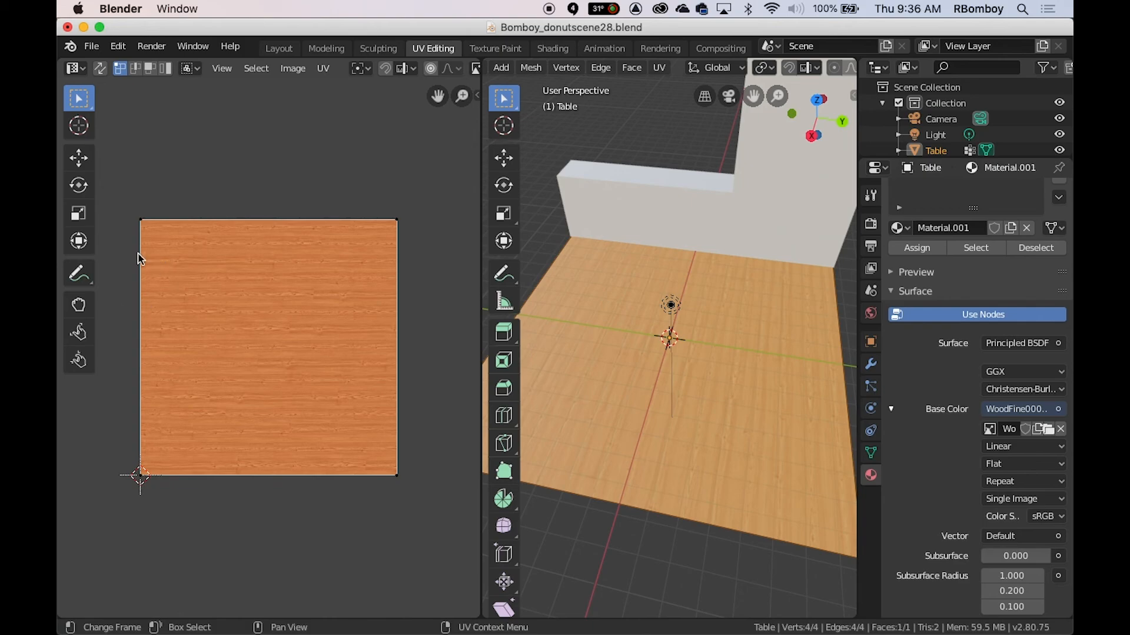
{"action": "key", "text": "a"}
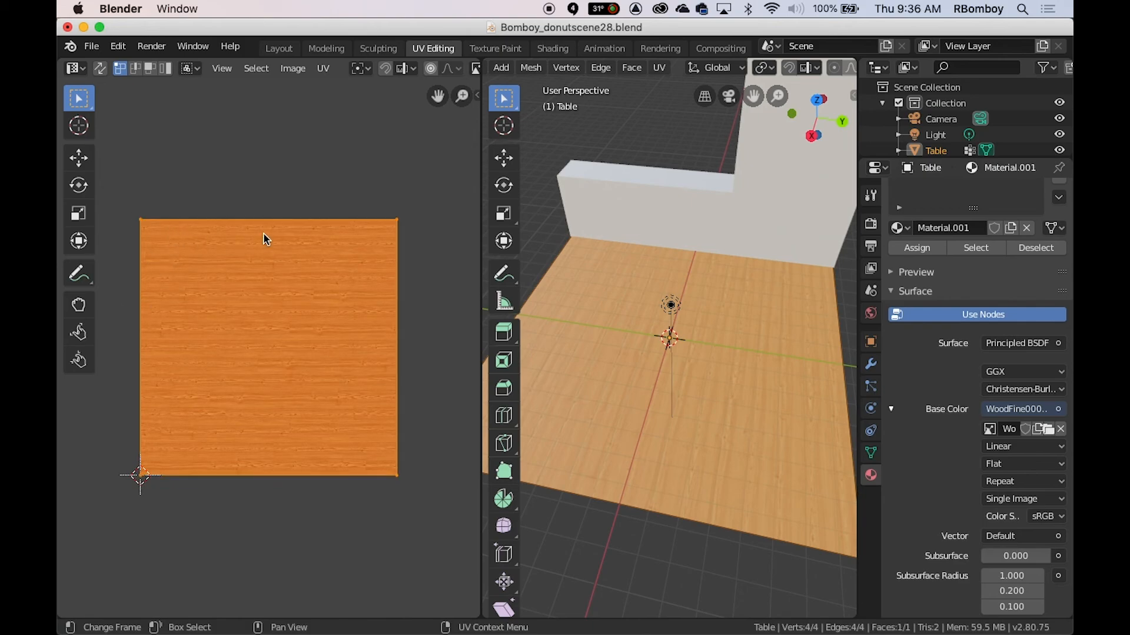
{"action": "key", "text": "s"}
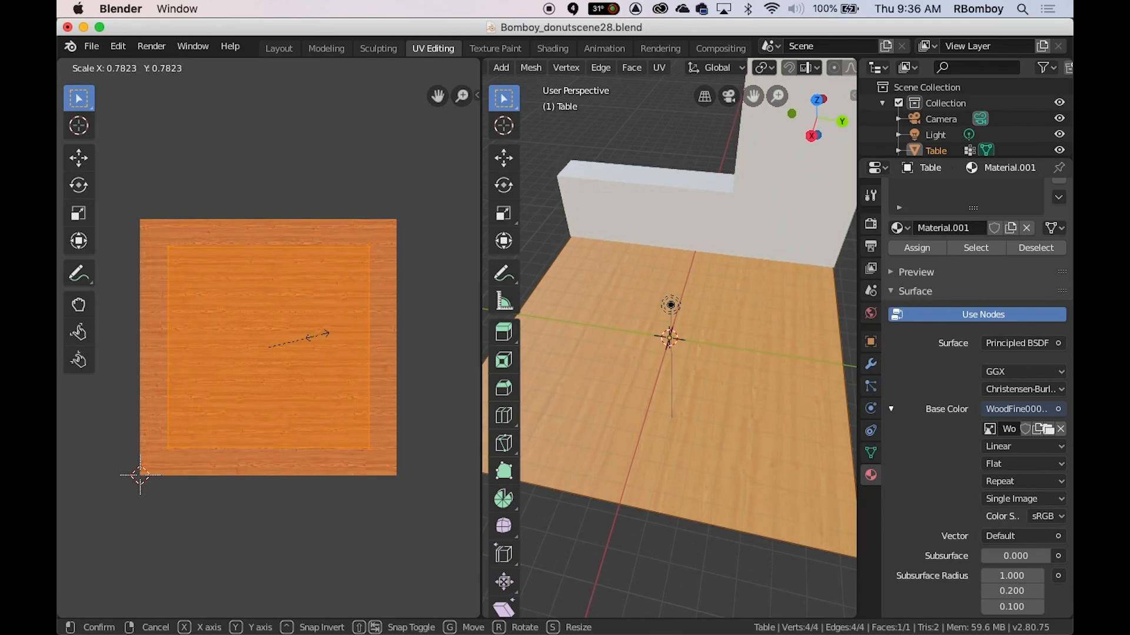
{"action": "left_click", "coordinate": [318, 336]}
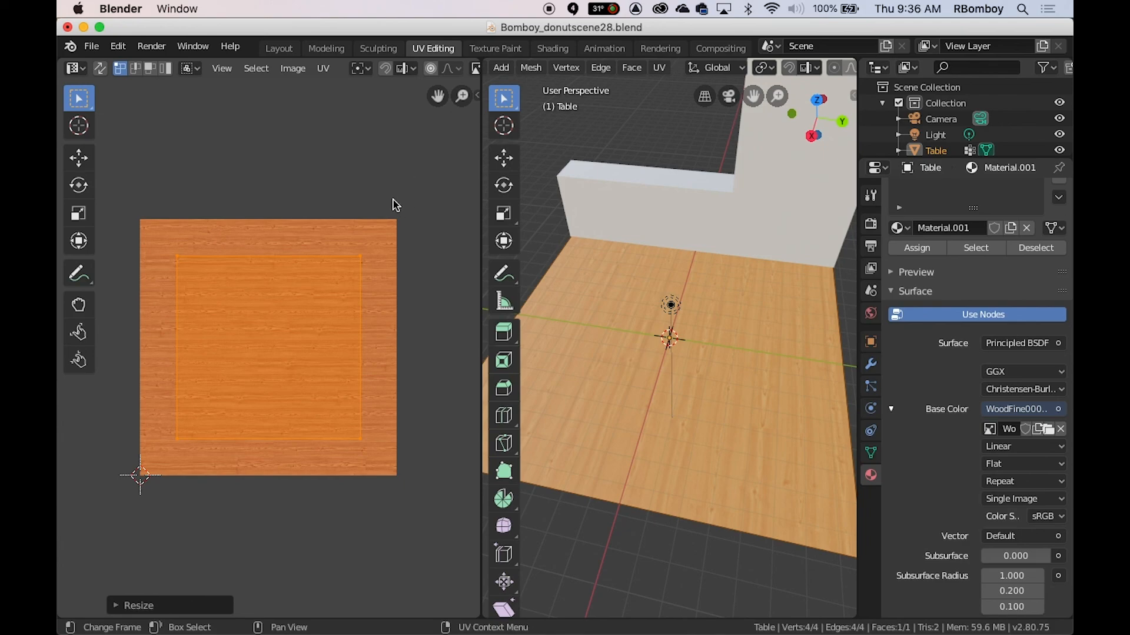
- Rotate the table's selected UVs by exactly 90 degrees over the wood image to turn the grain direction
{"action": "key", "text": "r"}
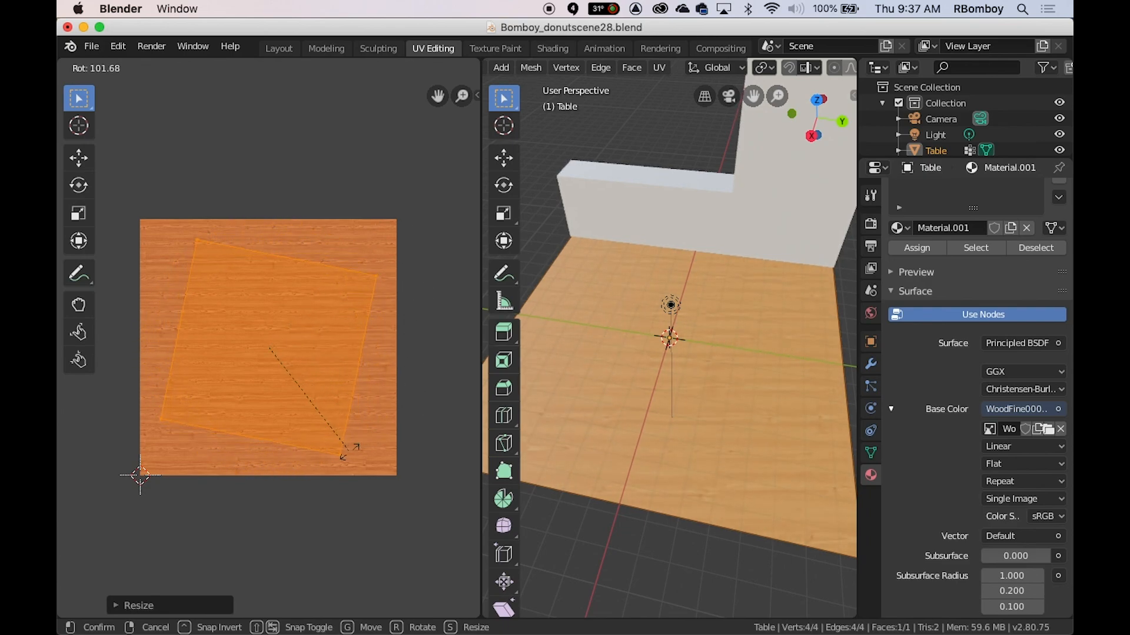
{"action": "left_click", "coordinate": [365, 424]}
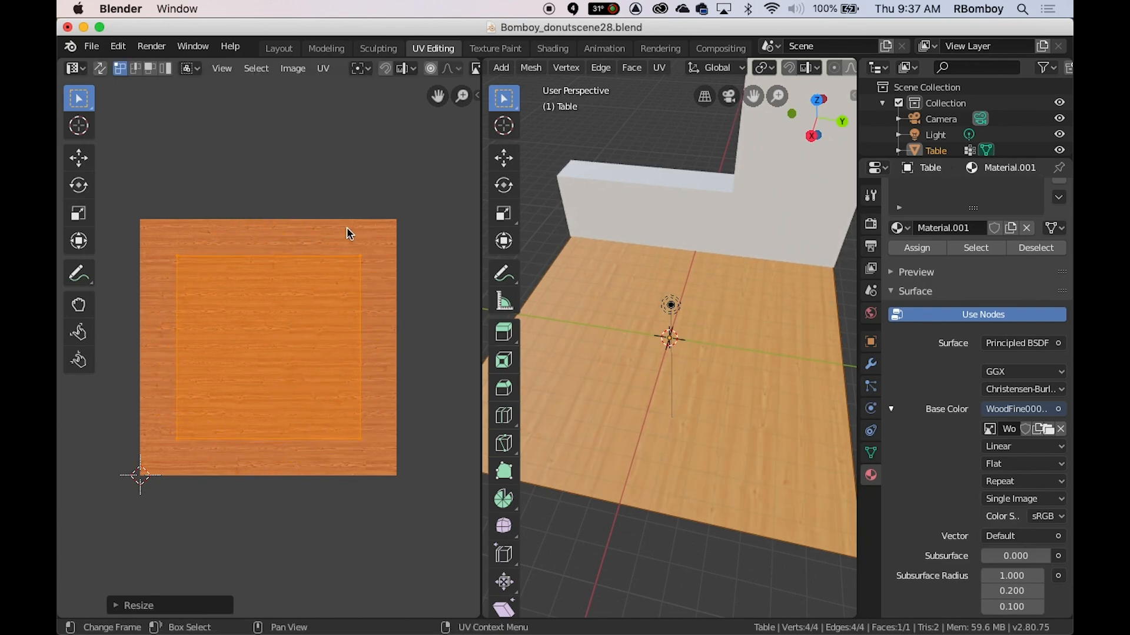
{"action": "type", "text": "r90"}
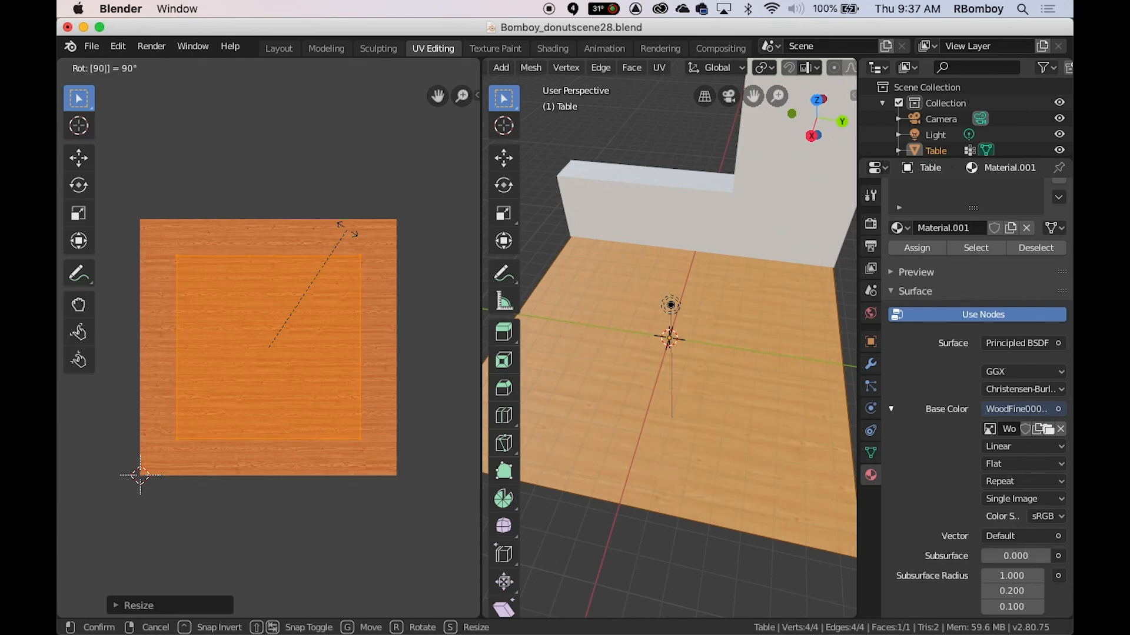
{"action": "key", "text": "Return"}
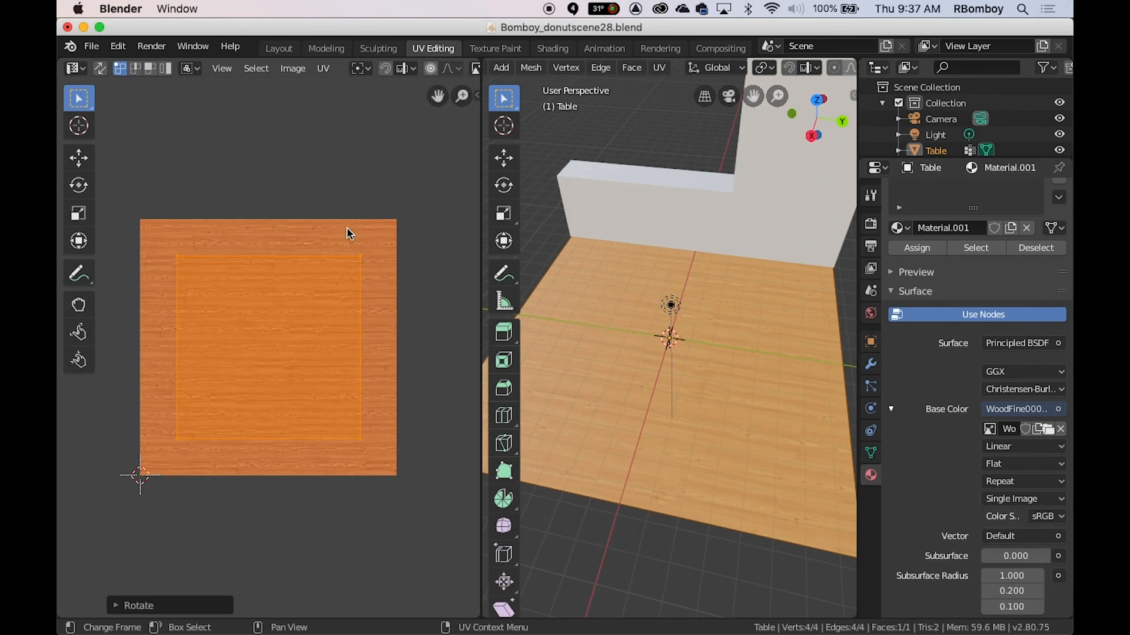
- Rotate the table's UVs by a further 90 degrees and save the donut scene file
{"action": "type", "text": "r90"}
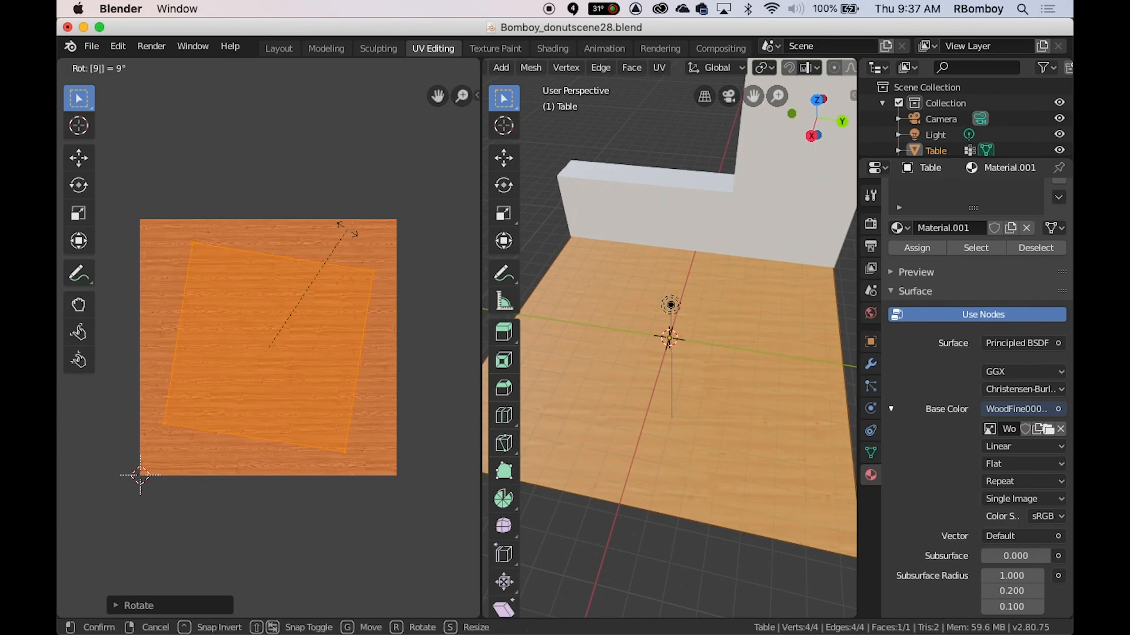
{"action": "key", "text": "Return"}
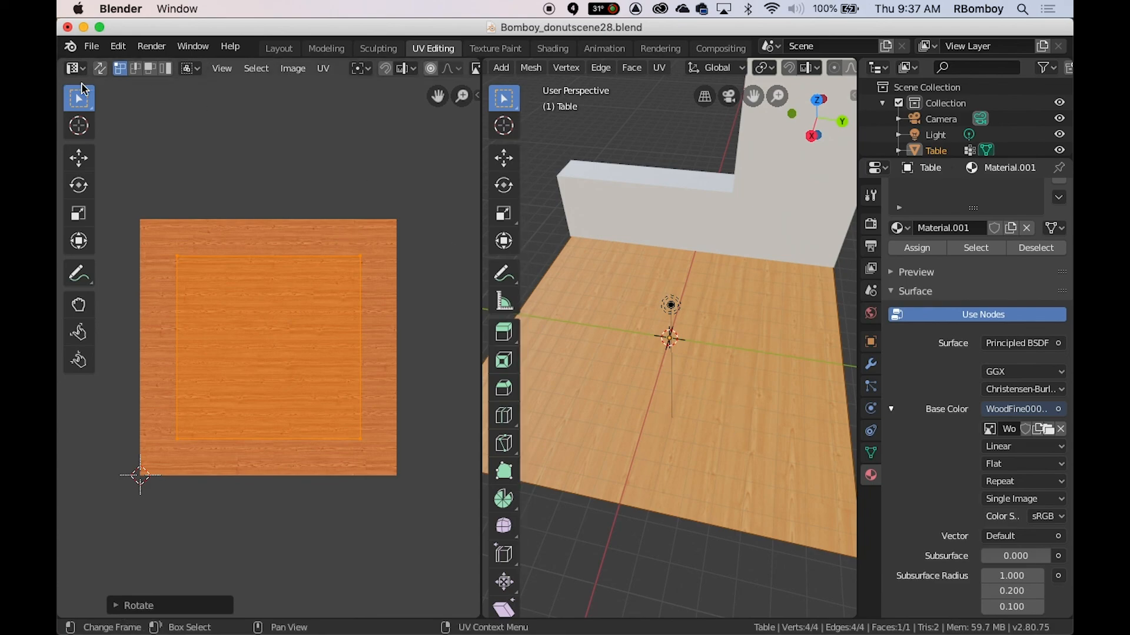
{"action": "left_click", "coordinate": [94, 47]}
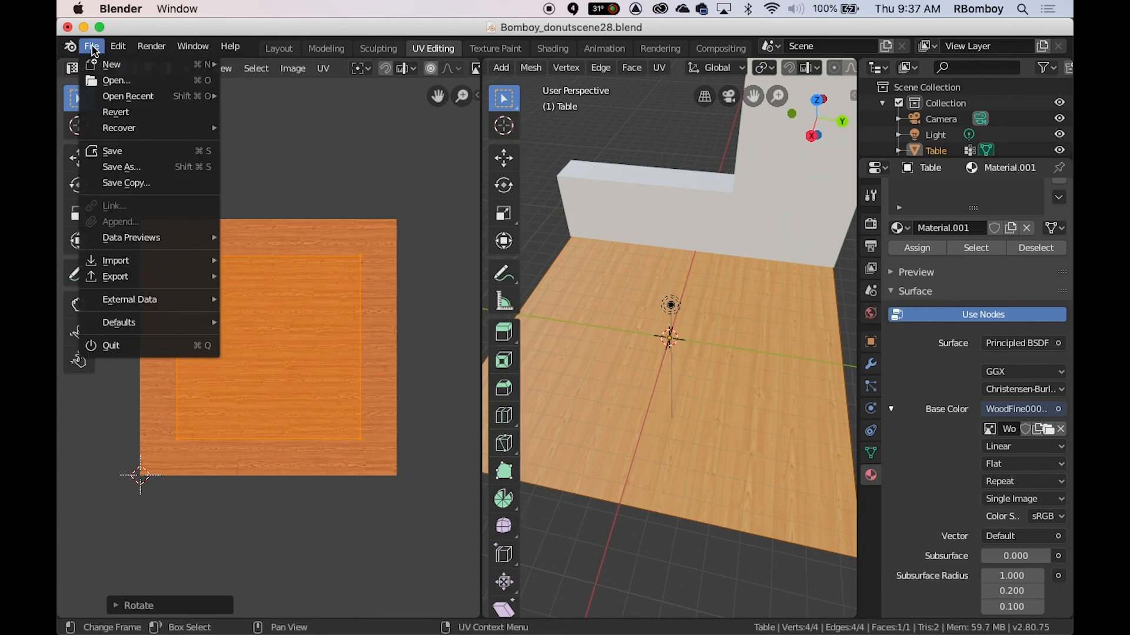
{"action": "left_click", "coordinate": [120, 154]}
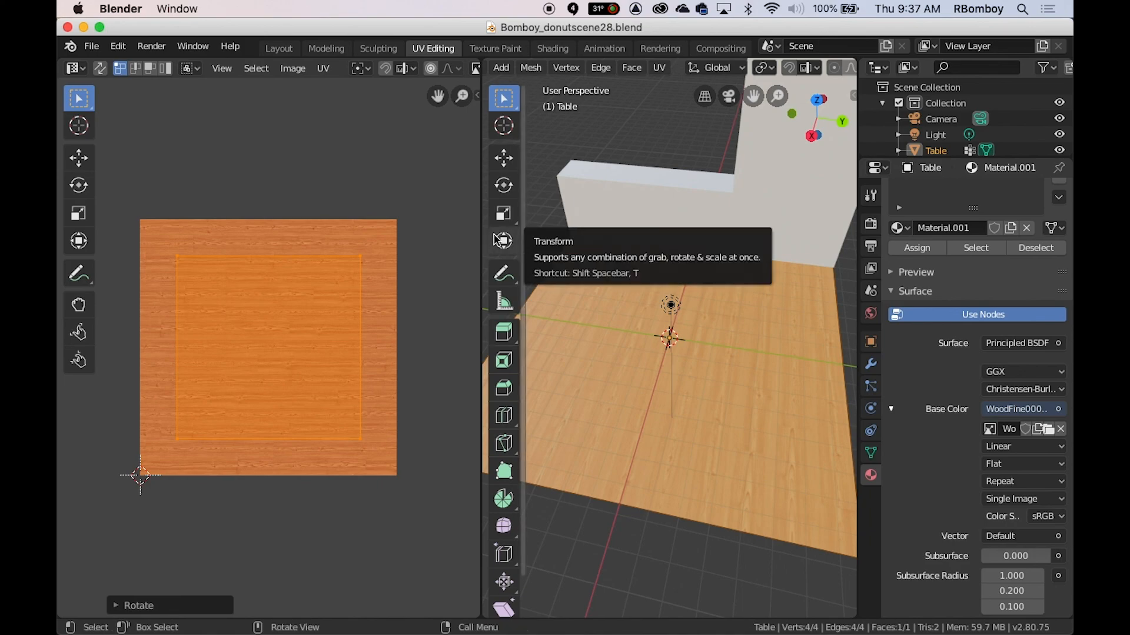